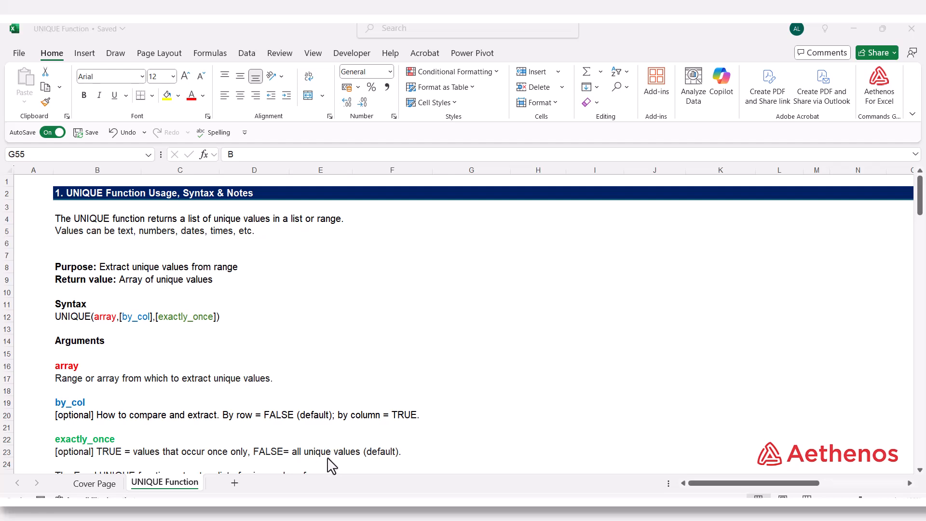
# Step: Review the UNIQUE function's syntax notes and the source Country list in the Examples section
pyautogui.scroll(-11, 332, 466)
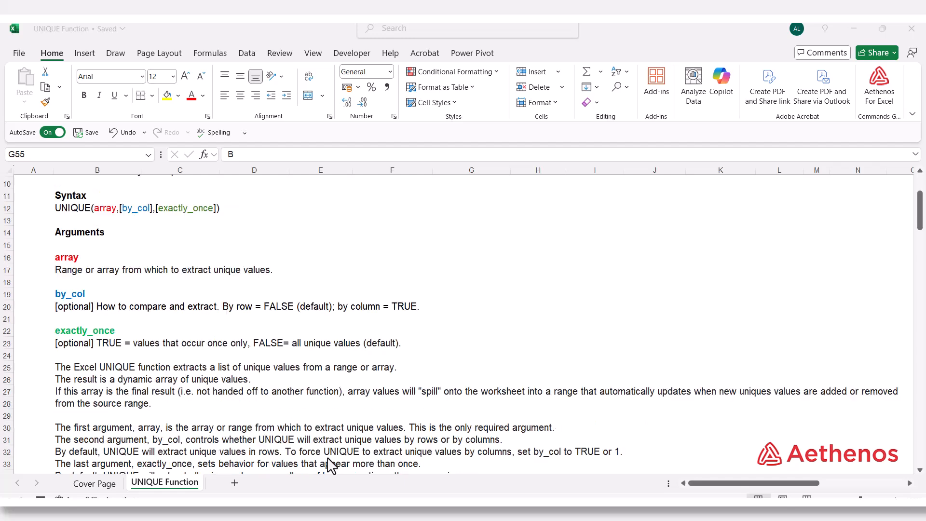
pyautogui.scroll(-3, 332, 466)
pyautogui.scroll(2, 332, 466)
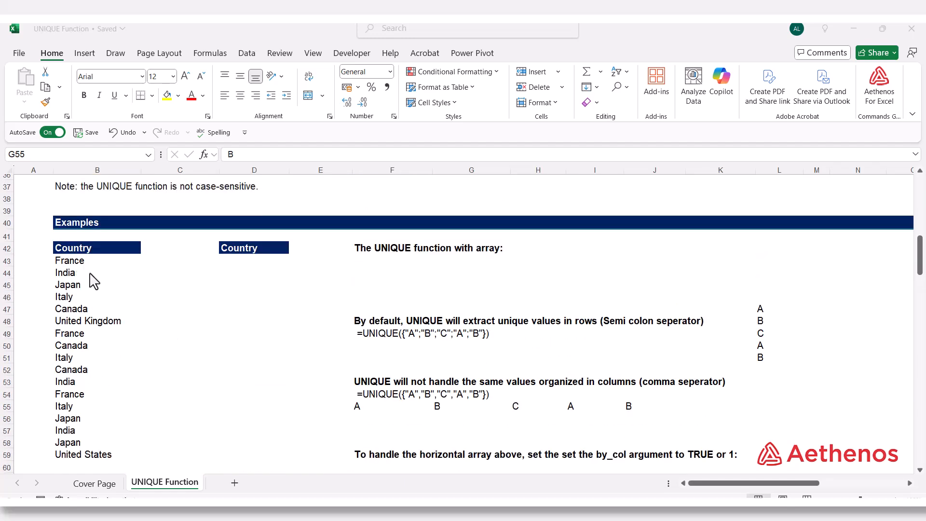
pyautogui.moveTo(82, 254); pyautogui.dragTo(99, 454)
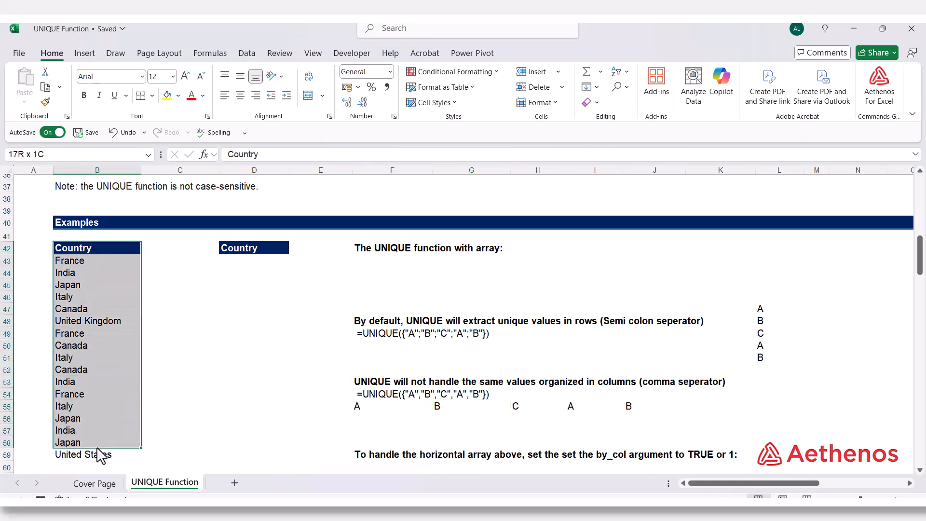
pyautogui.click(86, 281)
pyautogui.click(64, 336)
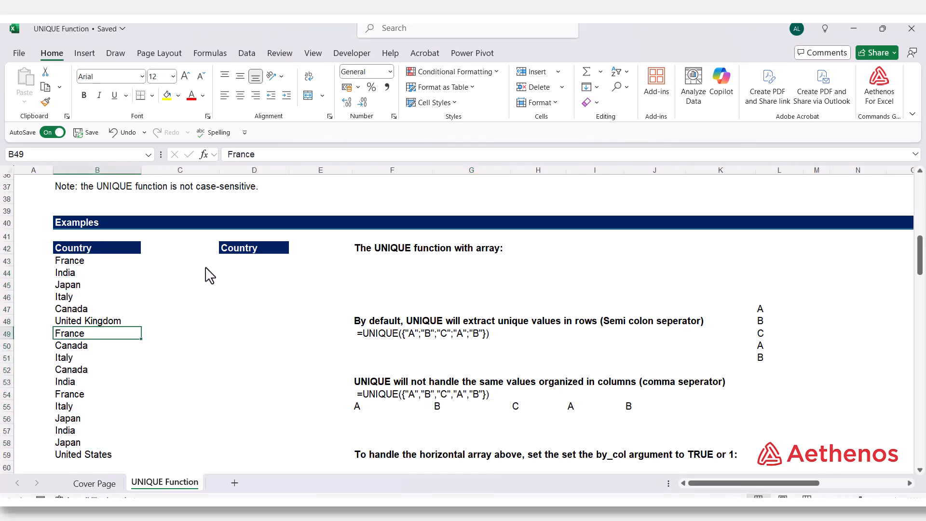
# Step: Enter =UNIQUE(B43:B59) in D43 to extract the distinct countries under the second Country heading
pyautogui.click(240, 263)
pyautogui.write('=')
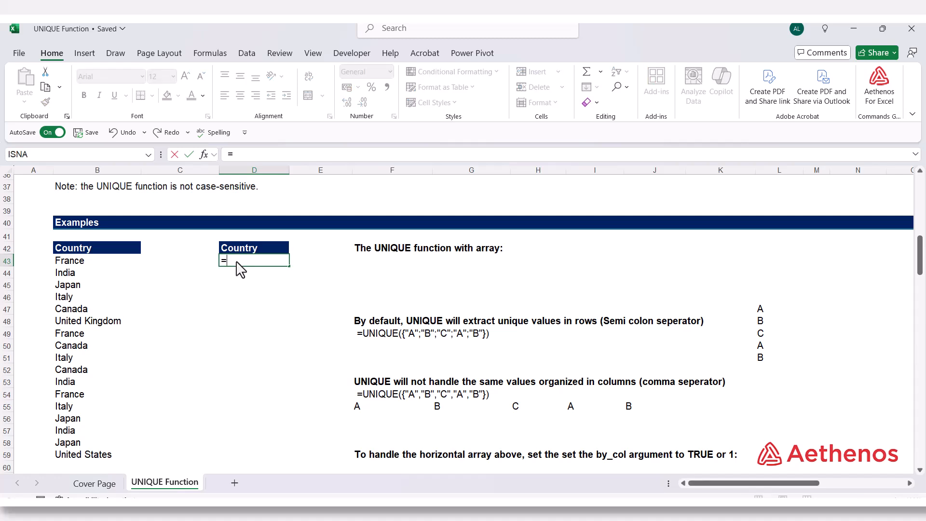
pyautogui.write('uni')
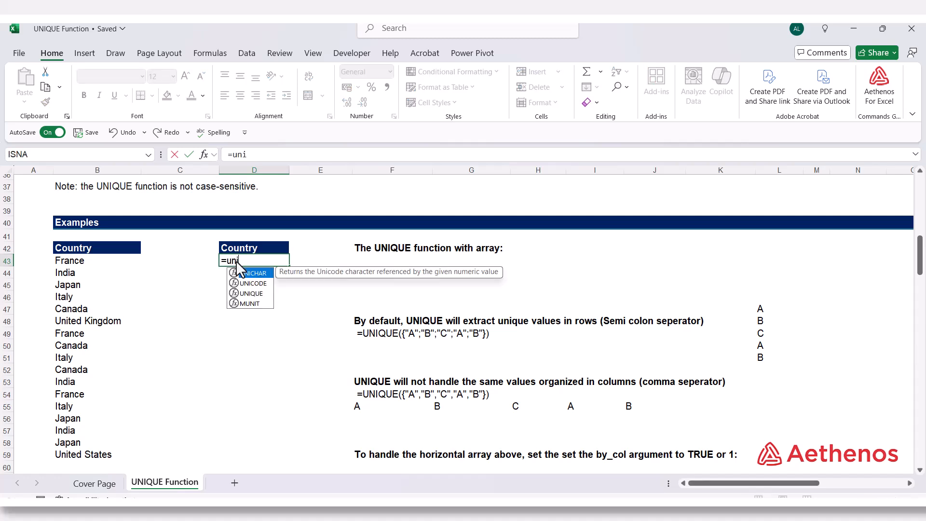
pyautogui.press('Down')
pyautogui.press('Down')
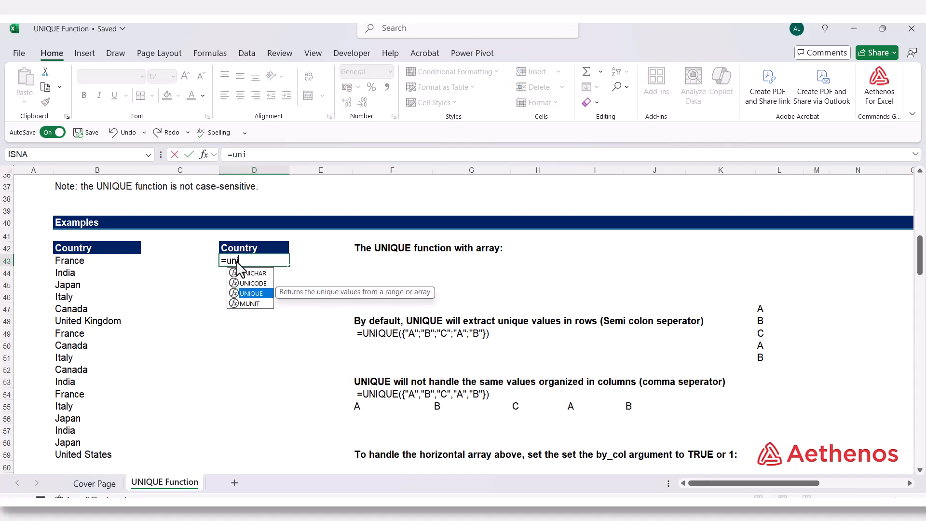
pyautogui.press('Tab')
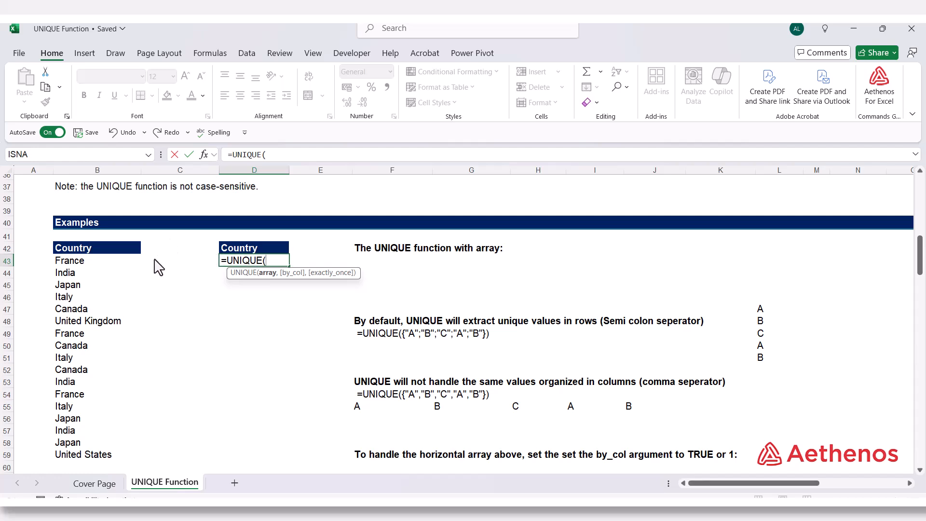
pyautogui.moveTo(83, 264); pyautogui.dragTo(87, 459)
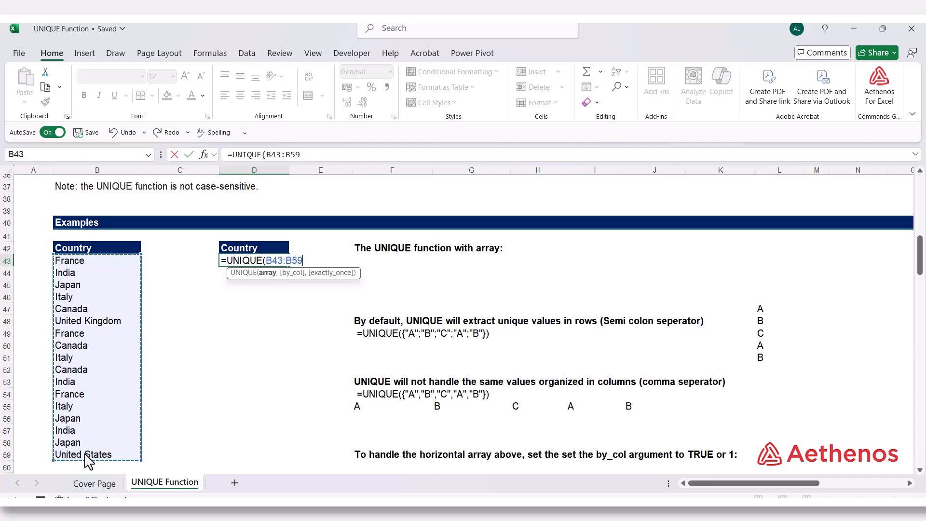
pyautogui.write(')')
pyautogui.press('Return')
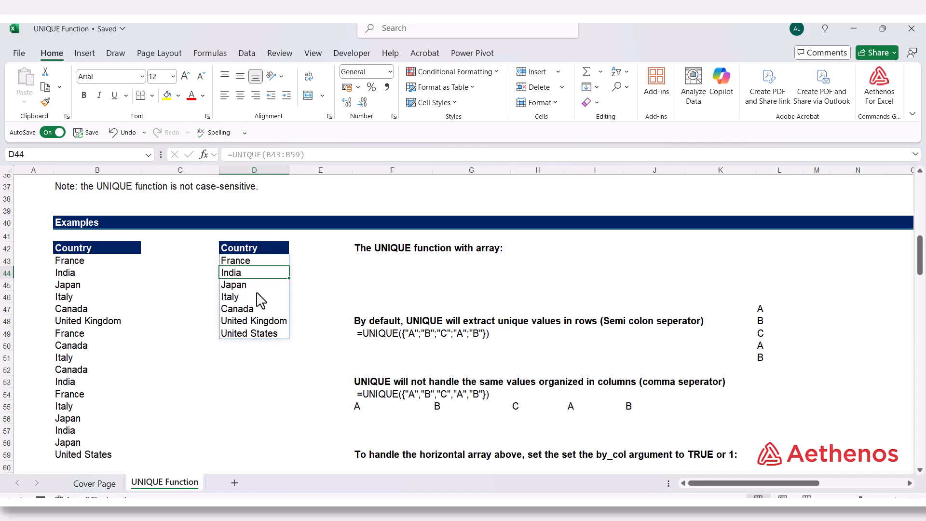
pyautogui.click(310, 285)
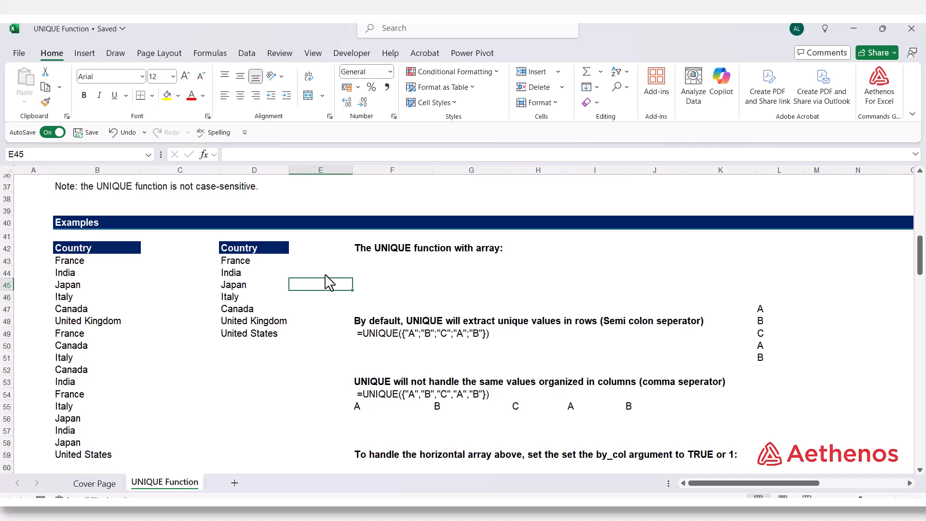
# Step: Enter =UNIQUE({"A";"B";"C";"A";"B"}) in F43 under the heading for UNIQUE with an array
pyautogui.click(366, 265)
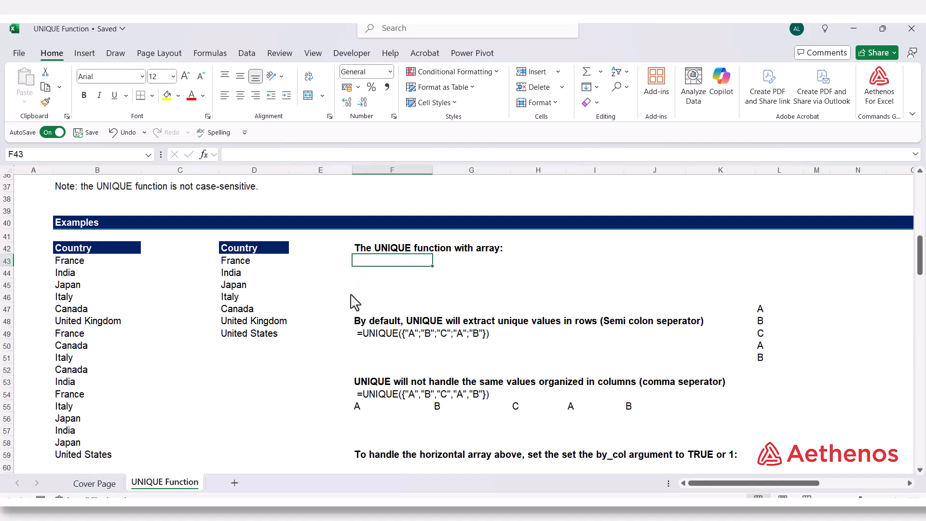
pyautogui.write('=')
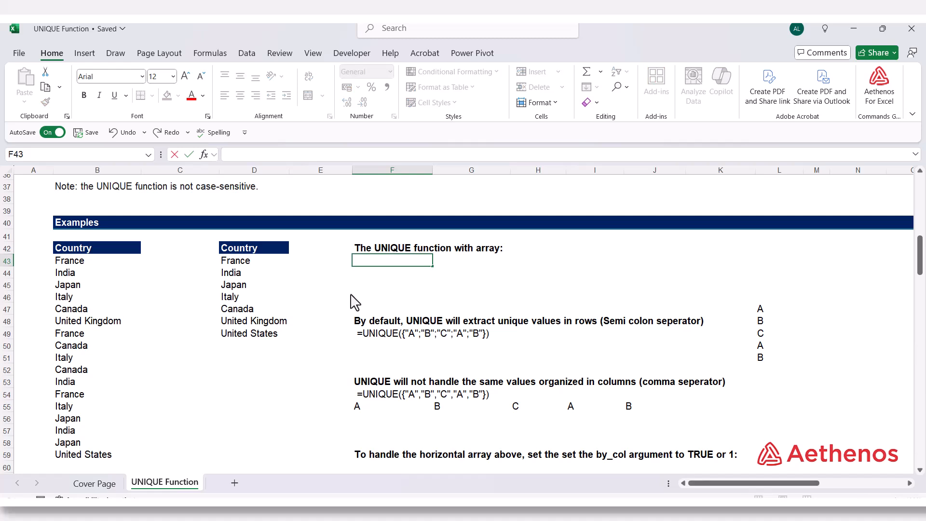
pyautogui.write('un')
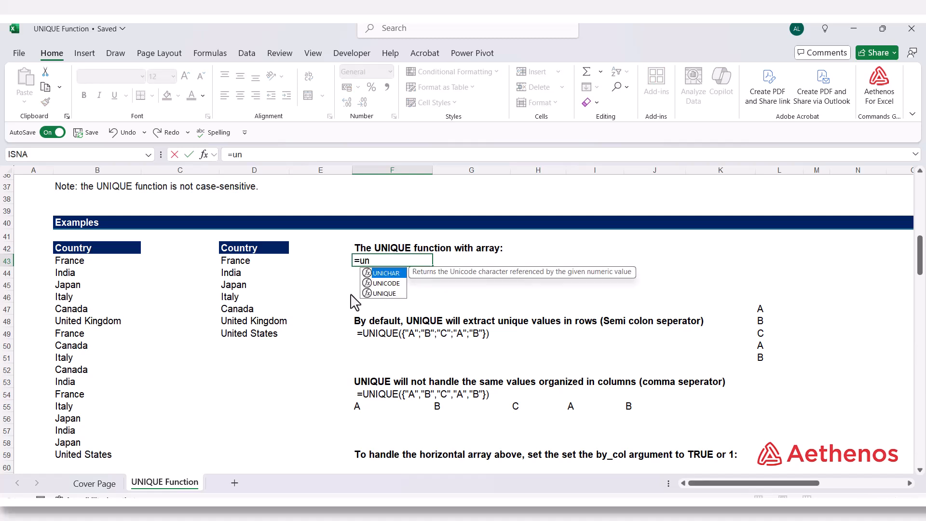
pyautogui.press('Down')
pyautogui.press('Down')
pyautogui.press('Tab')
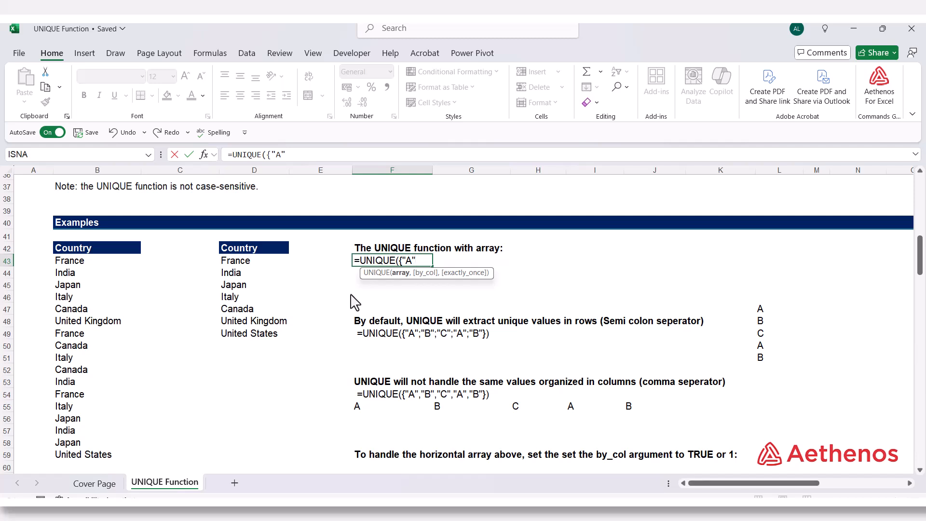
pyautogui.write(';')
pyautogui.write('"B"')
pyautogui.write(';"C";"A";"B')
pyautogui.write('"})')
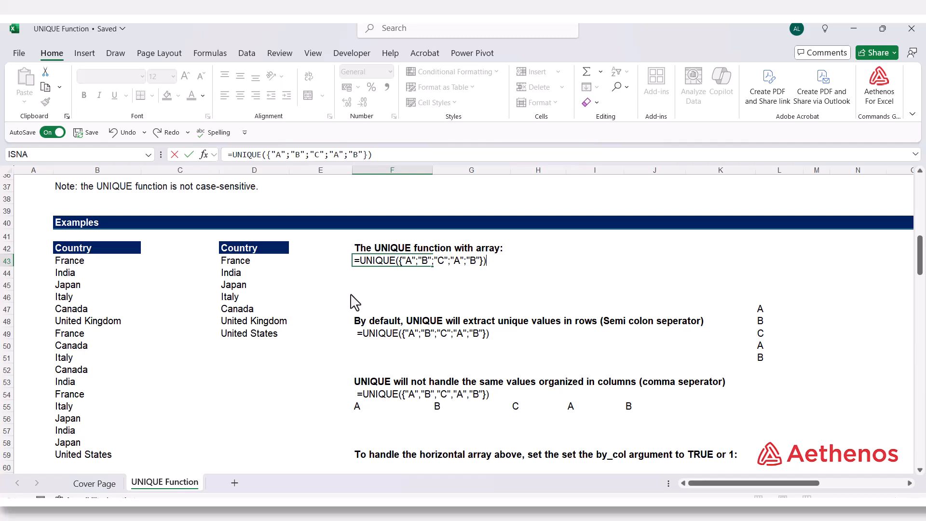
pyautogui.press('Return')
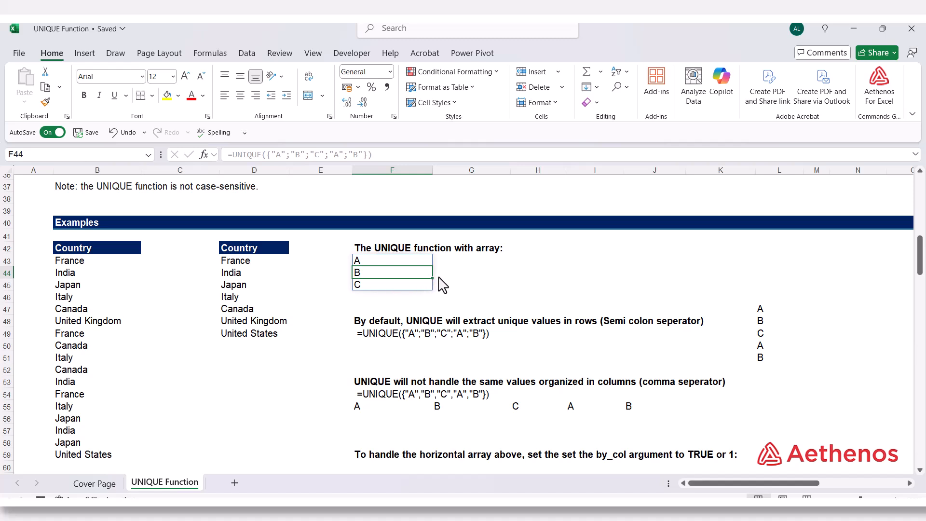
# Step: Copy the full formula text of F43 and paste it as the formula of G43
pyautogui.click(416, 266)
pyautogui.moveTo(380, 154); pyautogui.dragTo(213, 157)
pyautogui.rightClick(248, 155)
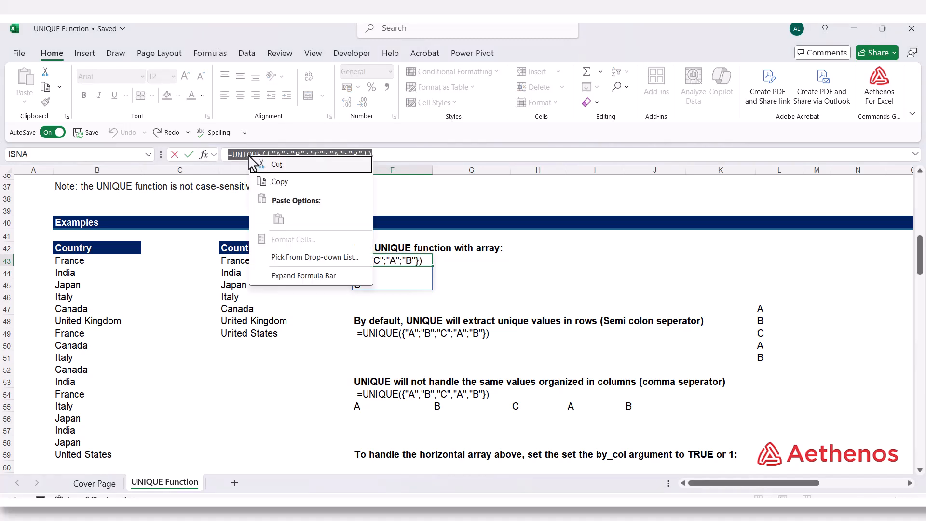
pyautogui.click(273, 184)
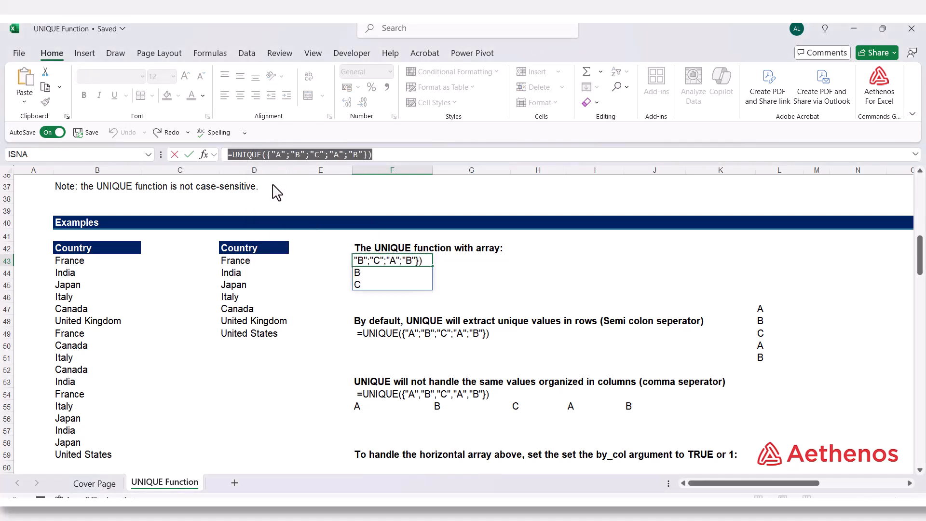
pyautogui.press('Escape')
pyautogui.click(502, 264)
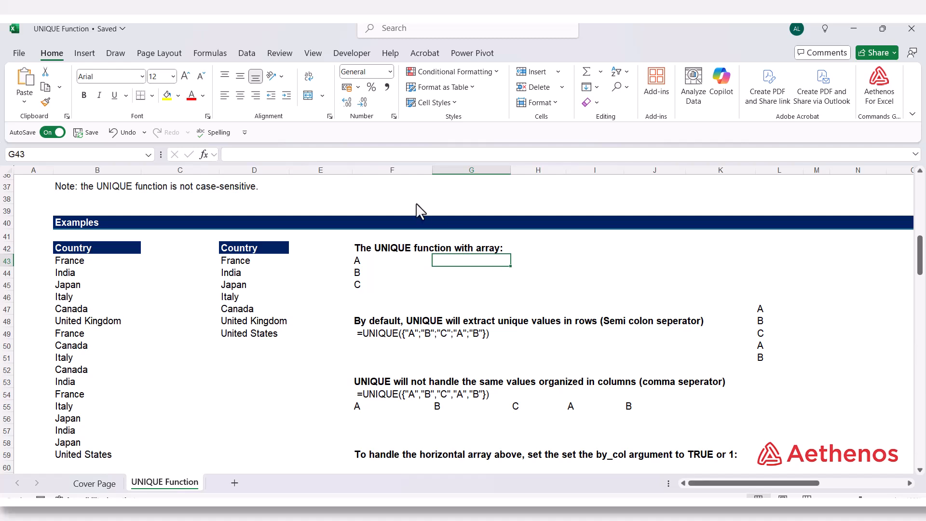
pyautogui.rightClick(312, 155)
pyautogui.click(344, 217)
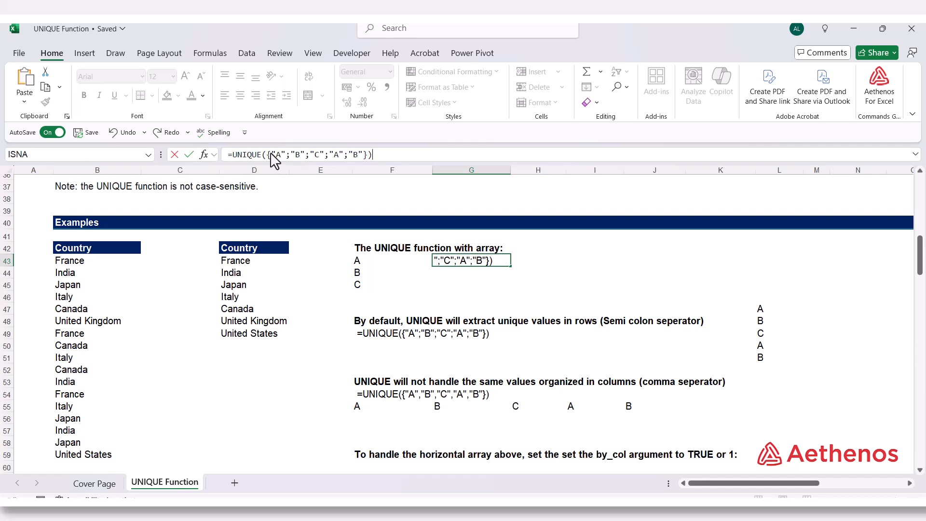
# Step: Replace the letters in G43's pasted formula with numbers so it reads =UNIQUE({100;50;100;200;100}), and commit it
pyautogui.moveTo(271, 154); pyautogui.dragTo(287, 154)
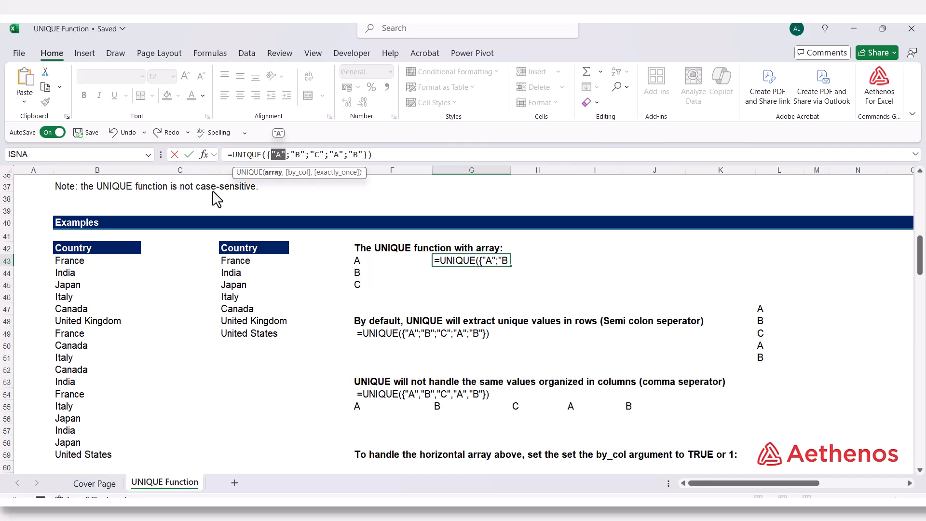
pyautogui.write('1')
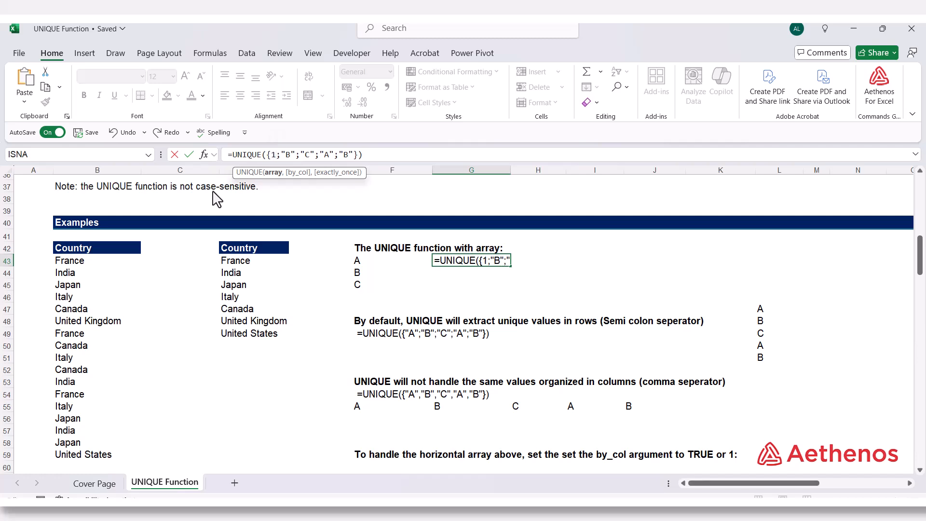
pyautogui.write('00')
pyautogui.write('50')
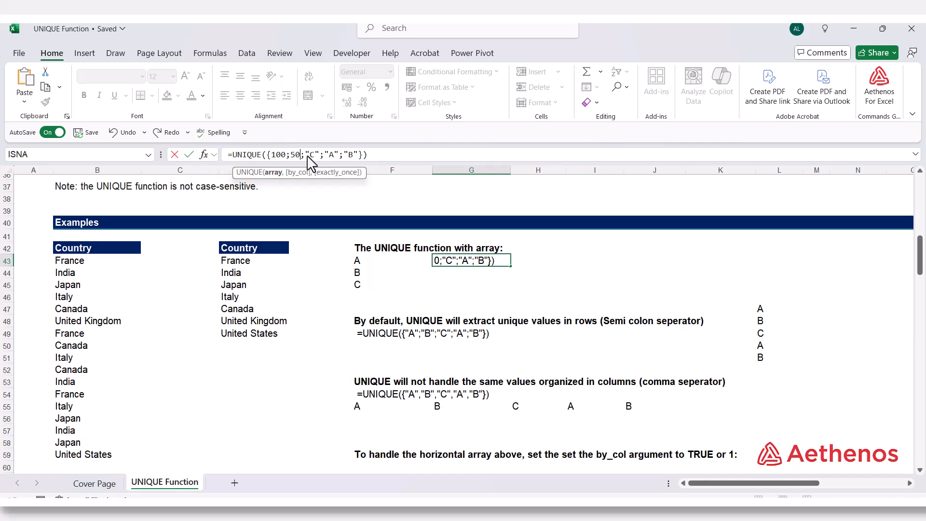
pyautogui.moveTo(305, 159); pyautogui.dragTo(319, 162)
pyautogui.write('100')
pyautogui.moveTo(324, 154); pyautogui.dragTo(334, 154)
pyautogui.write('200')
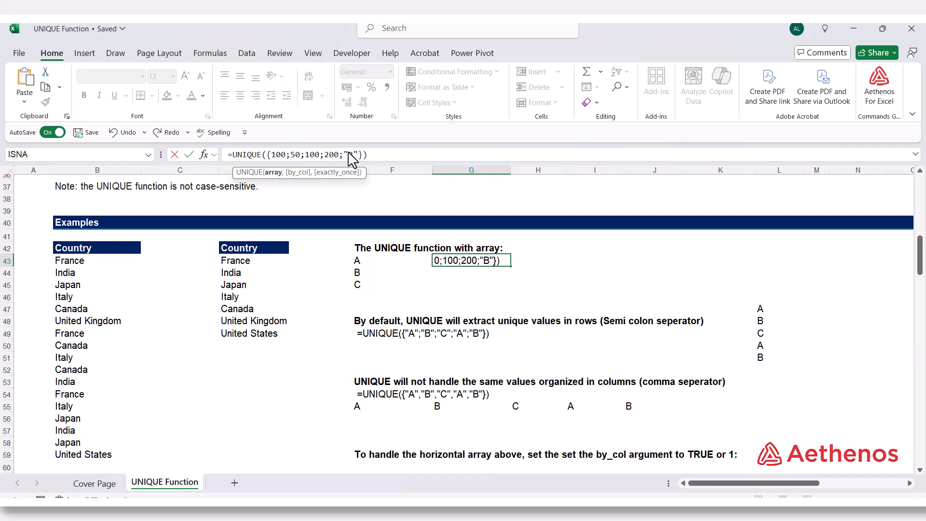
pyautogui.moveTo(345, 154); pyautogui.dragTo(357, 155)
pyautogui.write('100')
pyautogui.click(389, 157)
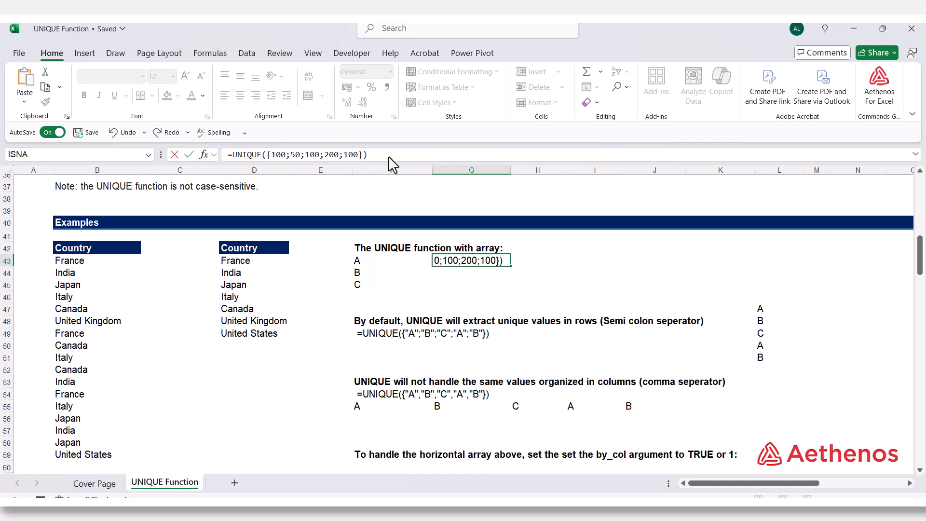
pyautogui.press('Return')
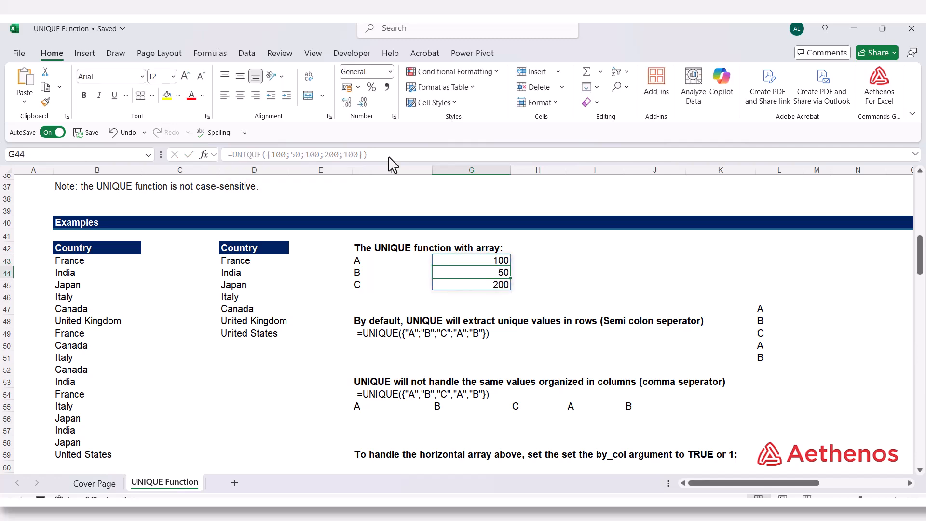
pyautogui.click(469, 262)
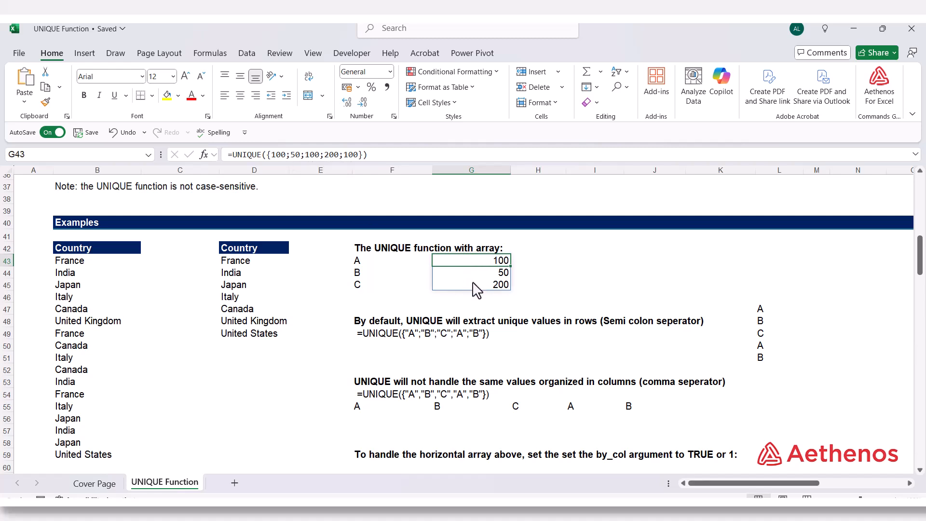
pyautogui.click(577, 273)
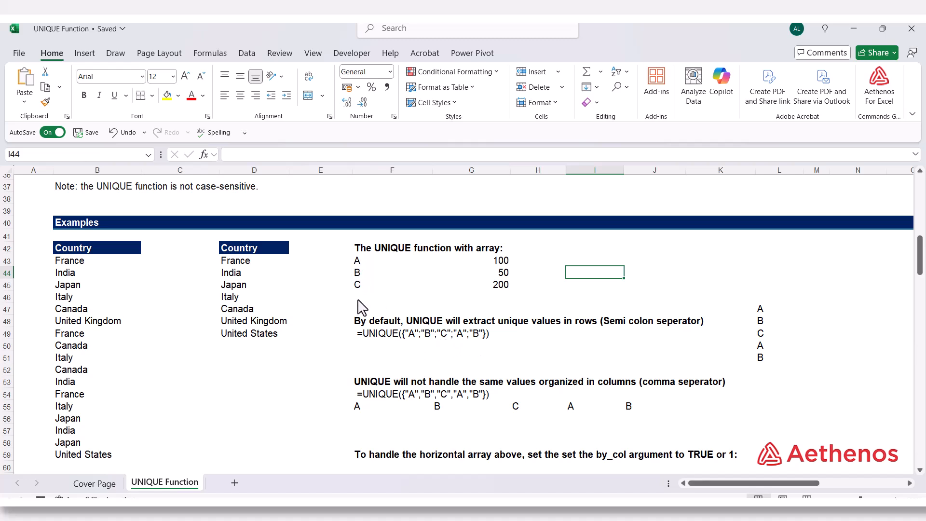
# Step: Enter =UNIQUE(L47:L51) in F50 to extract the distinct letters from the vertical range
pyautogui.click(373, 347)
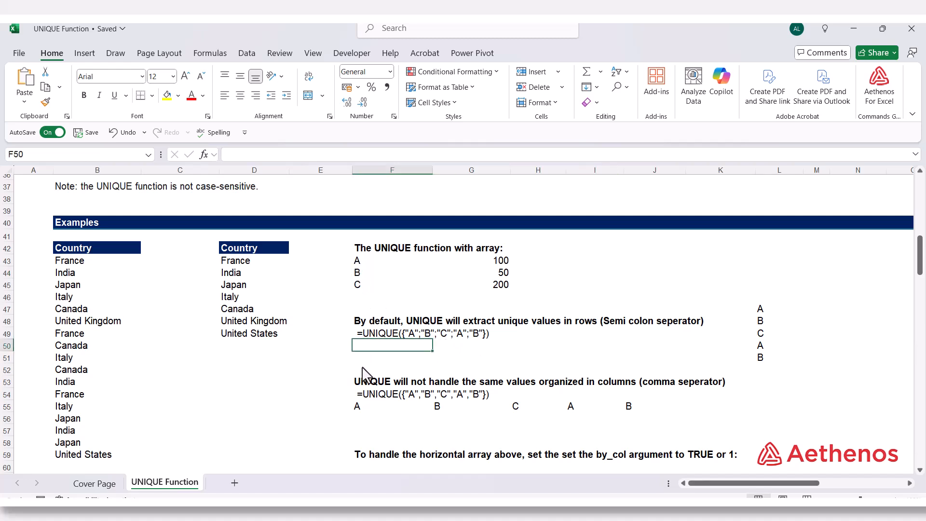
pyautogui.write('=un')
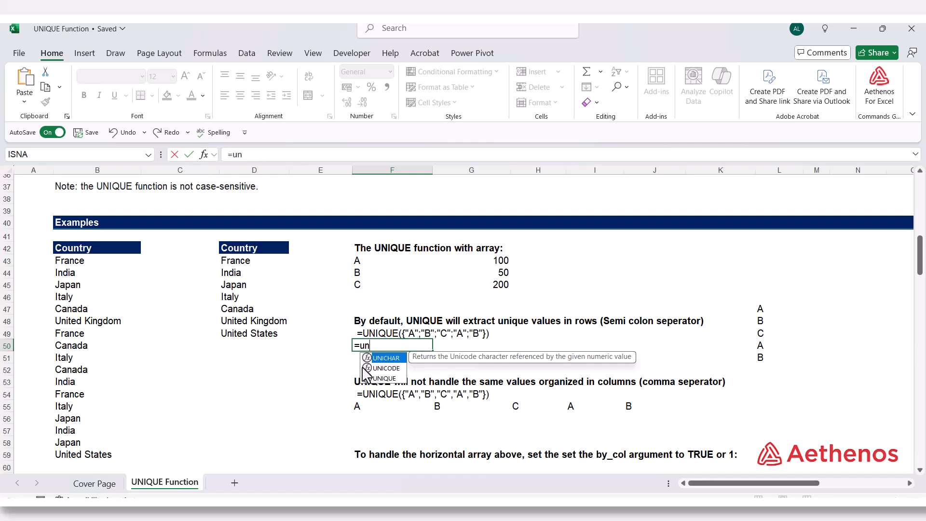
pyautogui.write('i')
pyautogui.press('Down')
pyautogui.press('Down')
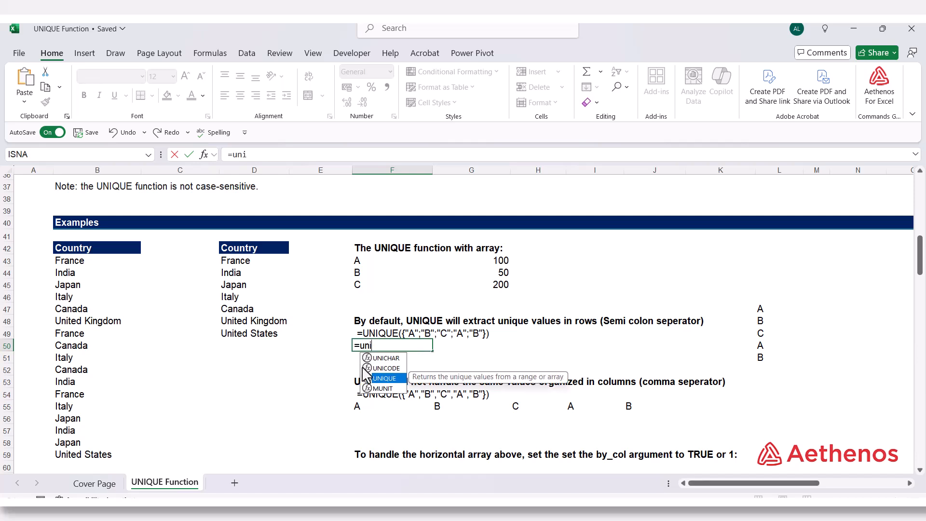
pyautogui.press('Tab')
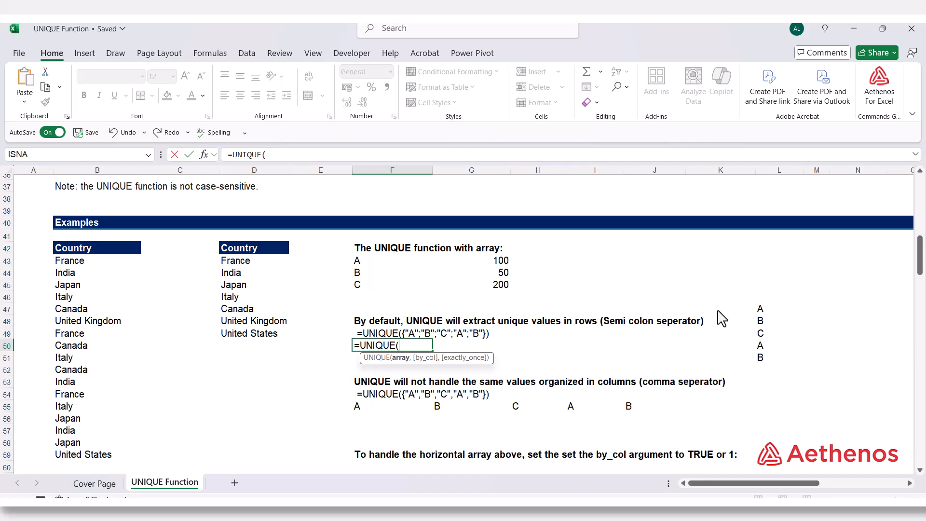
pyautogui.moveTo(757, 312); pyautogui.dragTo(748, 359)
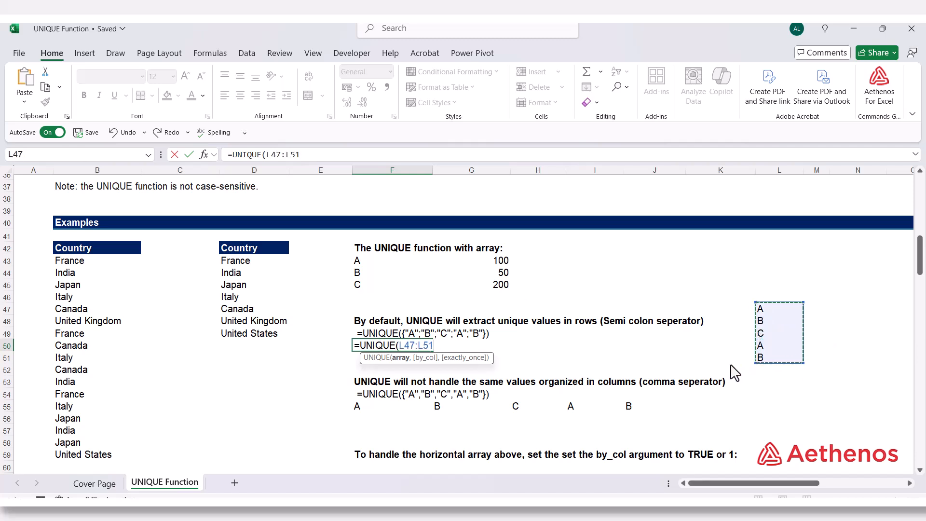
pyautogui.write(')')
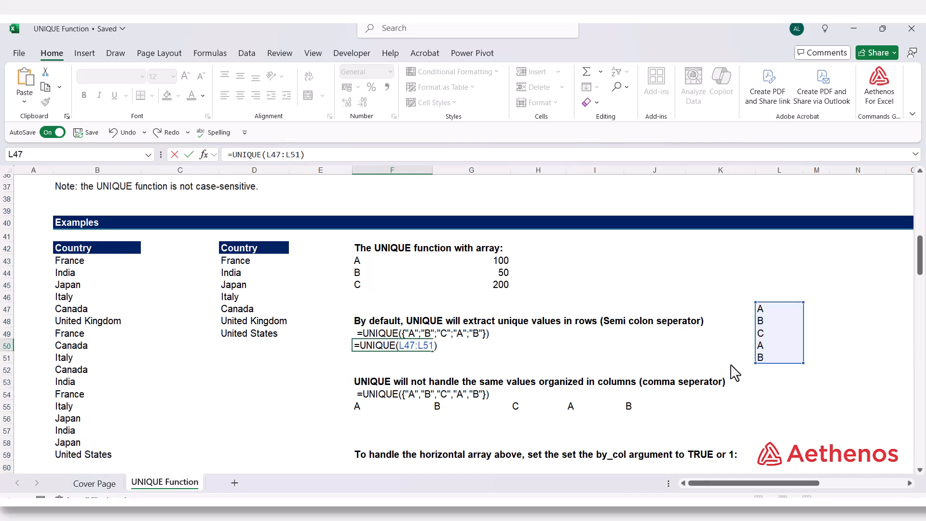
pyautogui.press('Return')
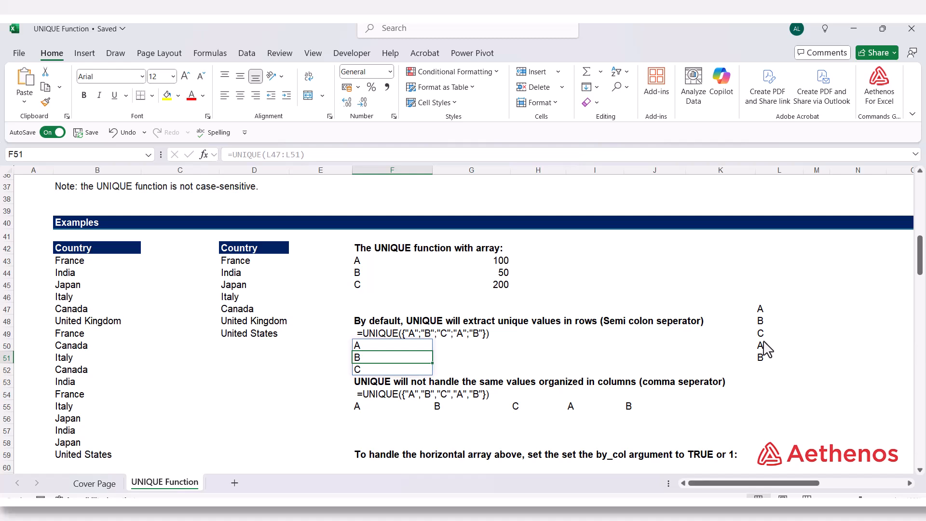
pyautogui.click(452, 355)
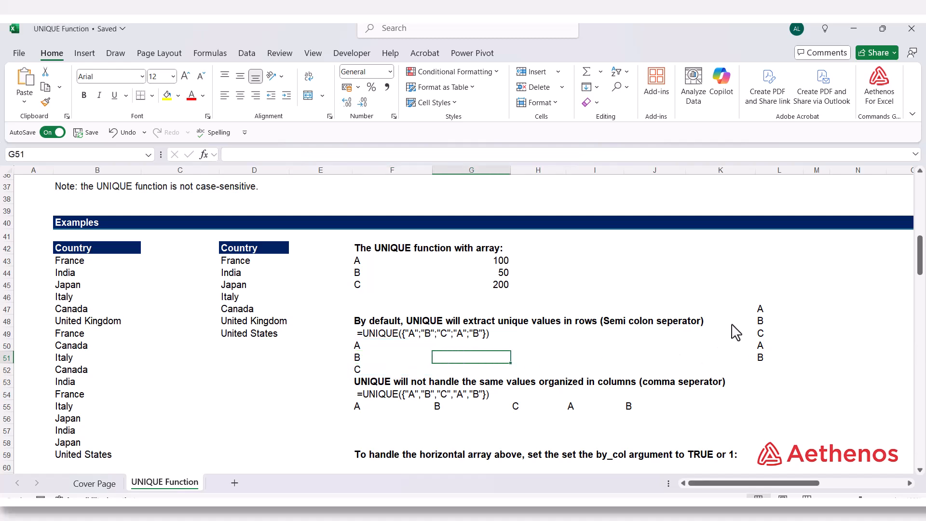
pyautogui.click(751, 311)
pyautogui.click(751, 334)
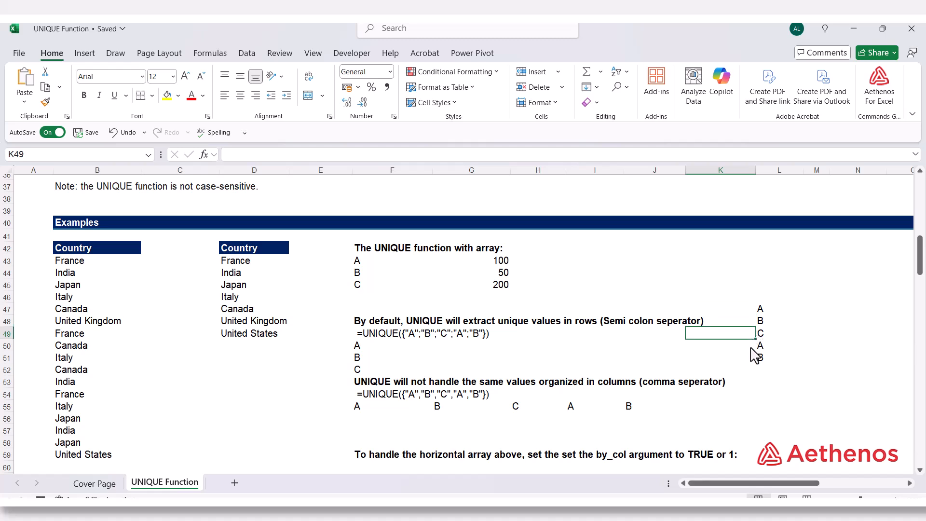
pyautogui.click(751, 347)
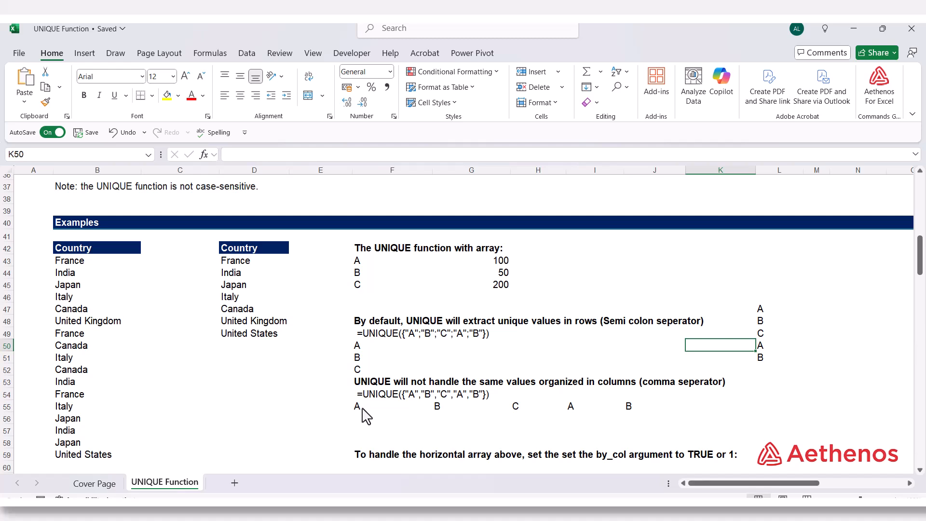
# Step: Enter =UNIQUE(F55:J55) in F56 to apply UNIQUE to the horizontal letters, and review the committed formula
pyautogui.click(369, 418)
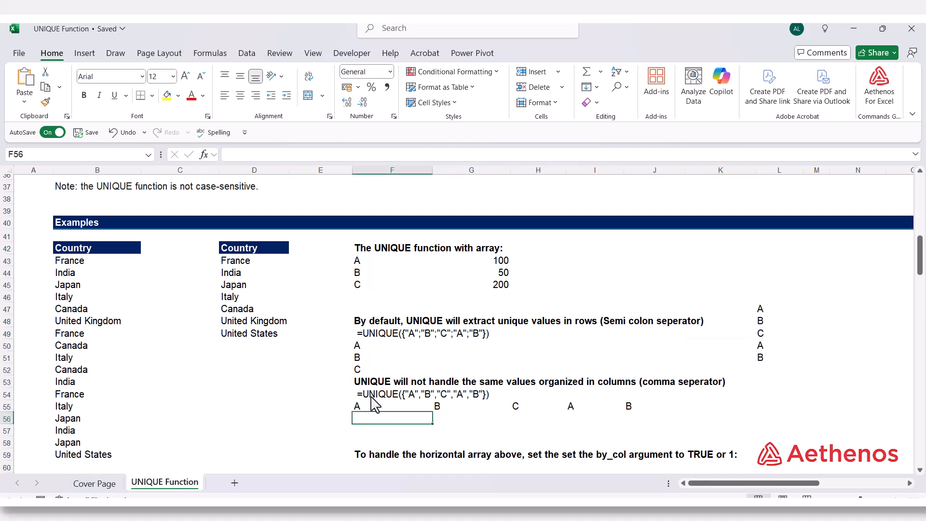
pyautogui.write('=')
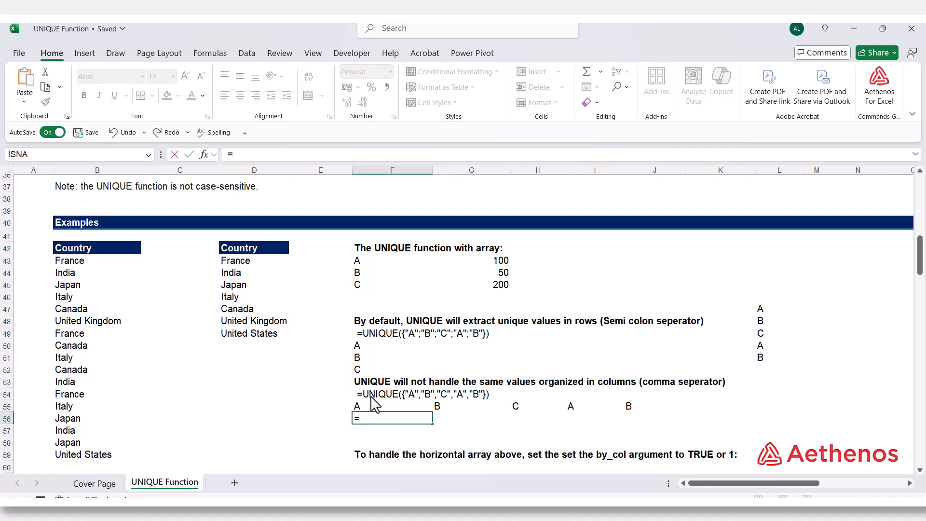
pyautogui.write('uniq')
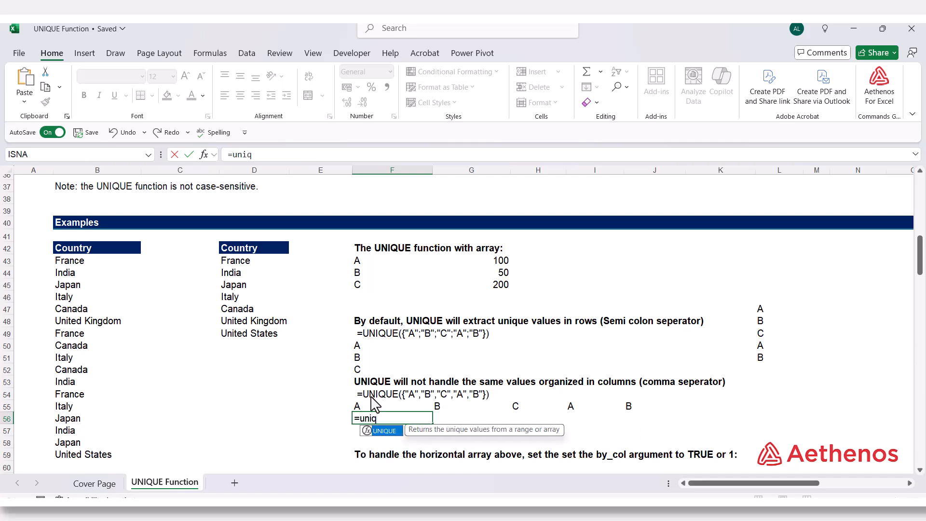
pyautogui.press('Tab')
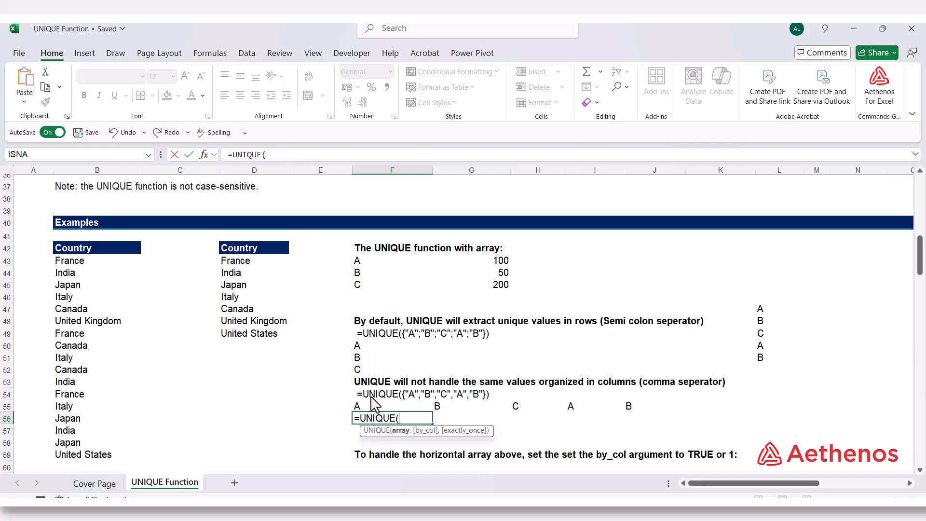
pyautogui.moveTo(377, 407); pyautogui.dragTo(629, 415)
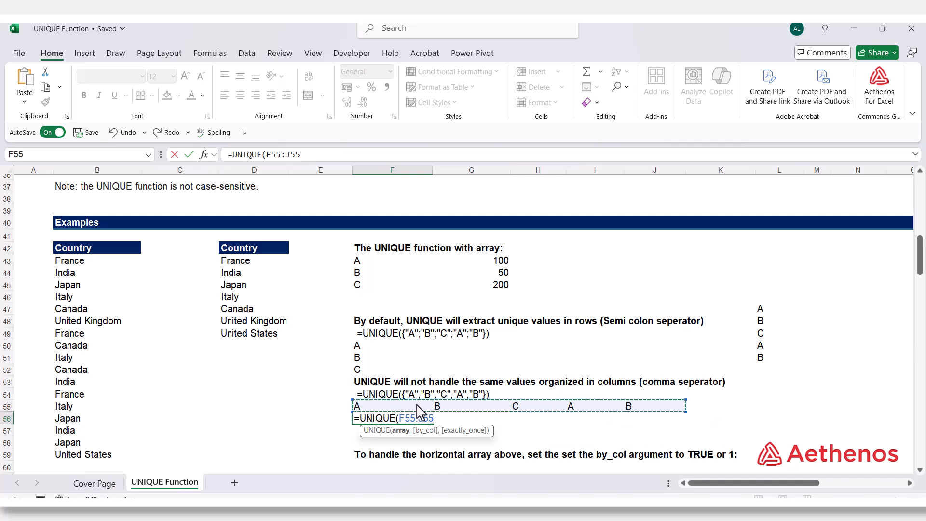
pyautogui.write(')')
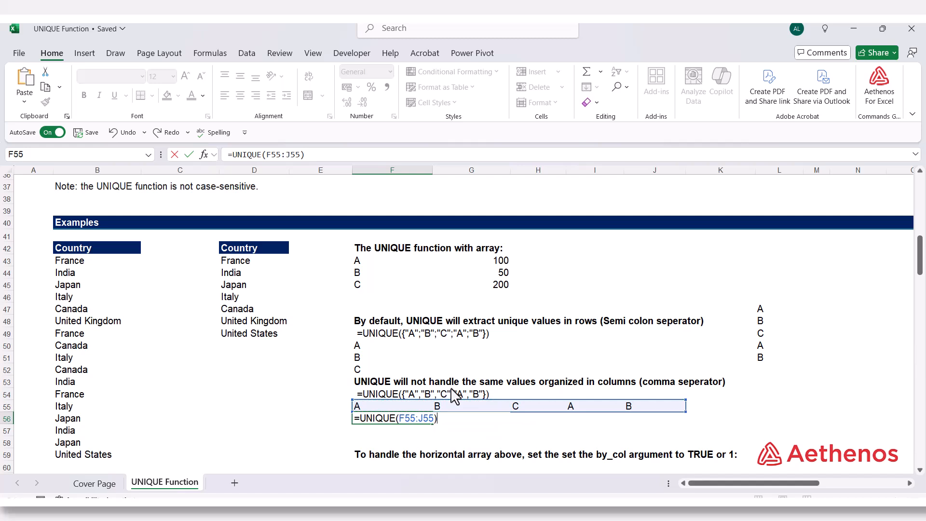
pyautogui.press('Return')
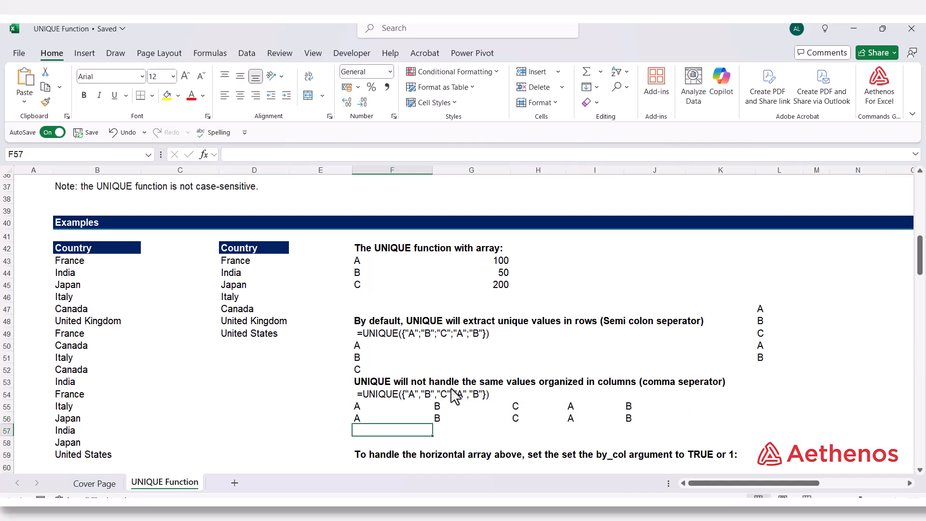
pyautogui.doubleClick(374, 419)
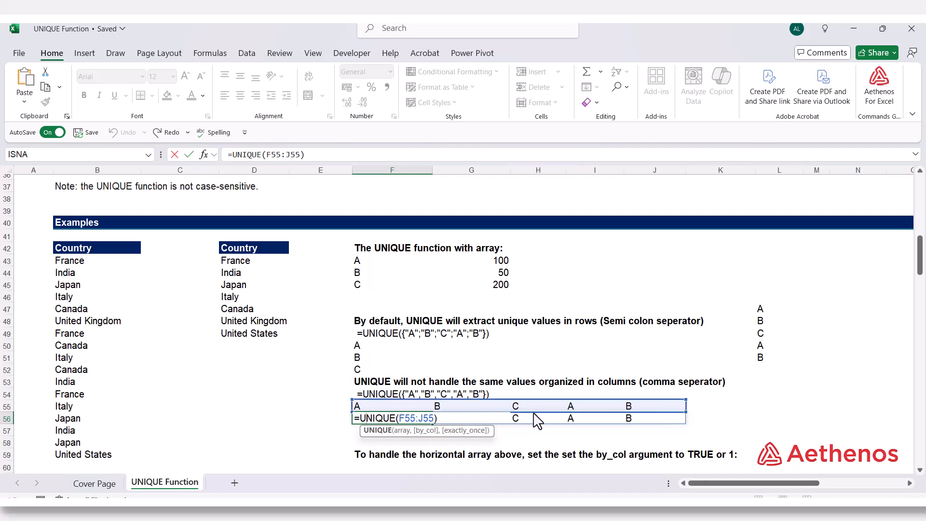
pyautogui.hotkey('ctrl', 'Return')
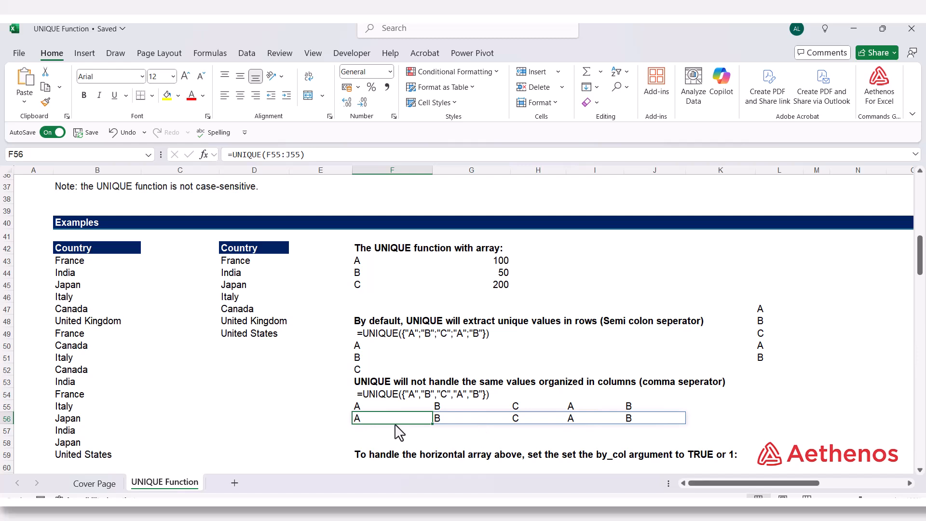
# Step: Copy the formula text =UNIQUE({"A","B","C","A","B"}) from F54, enter it as a live formula in F57, and review it
pyautogui.click(370, 435)
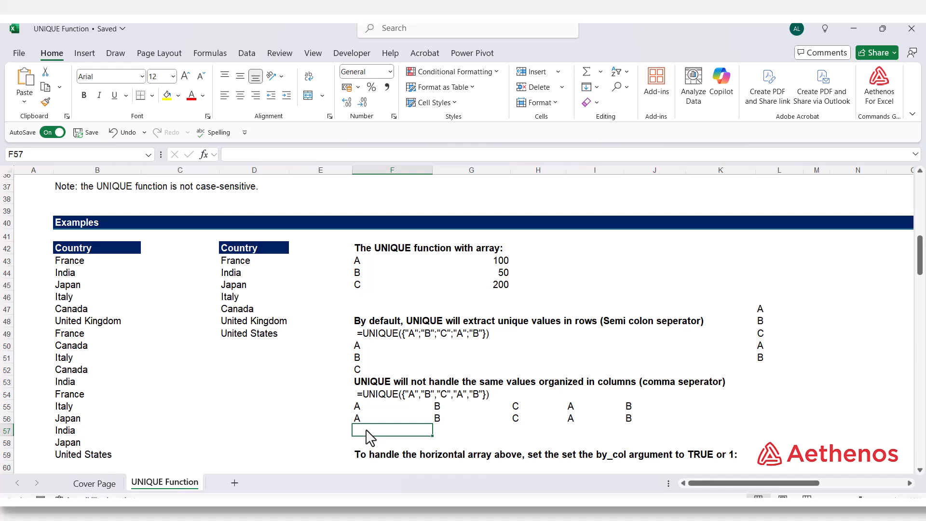
pyautogui.click(370, 395)
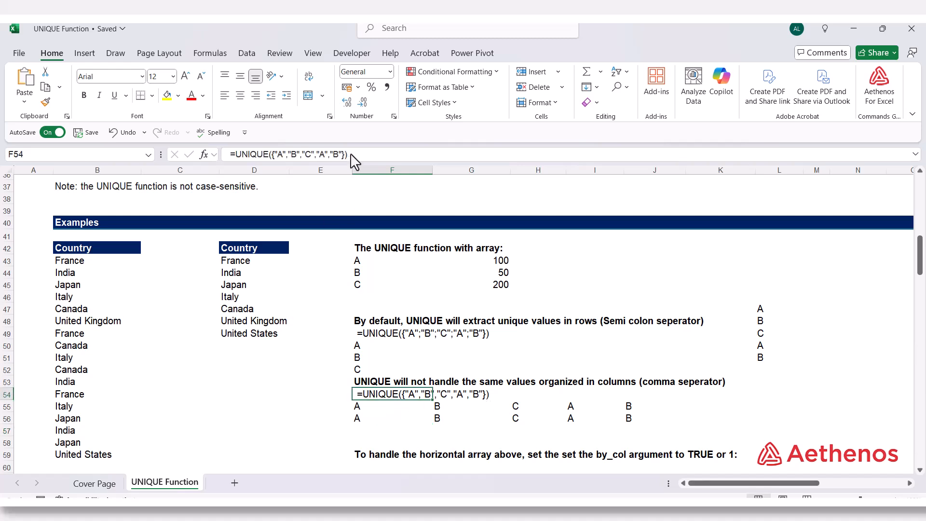
pyautogui.moveTo(351, 154); pyautogui.dragTo(228, 152)
pyautogui.hotkey('ctrl', 'c')
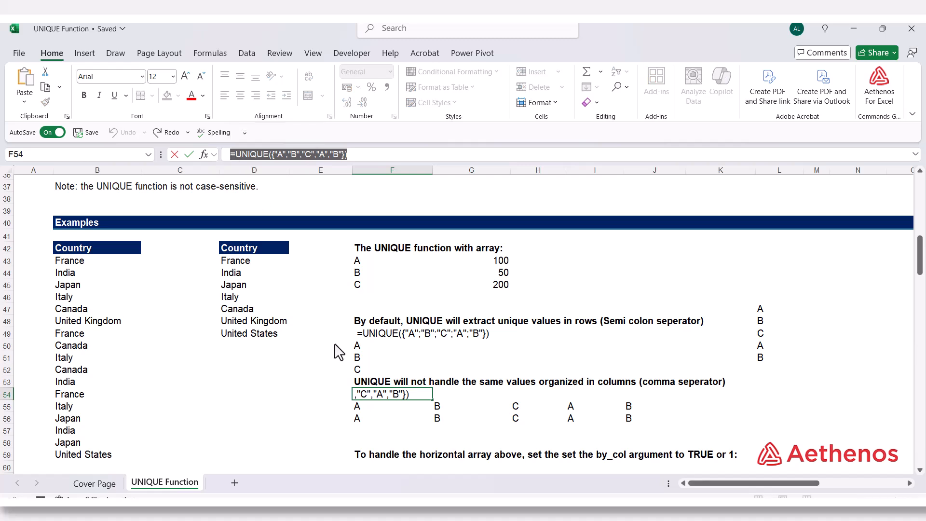
pyautogui.press('Escape')
pyautogui.click(366, 429)
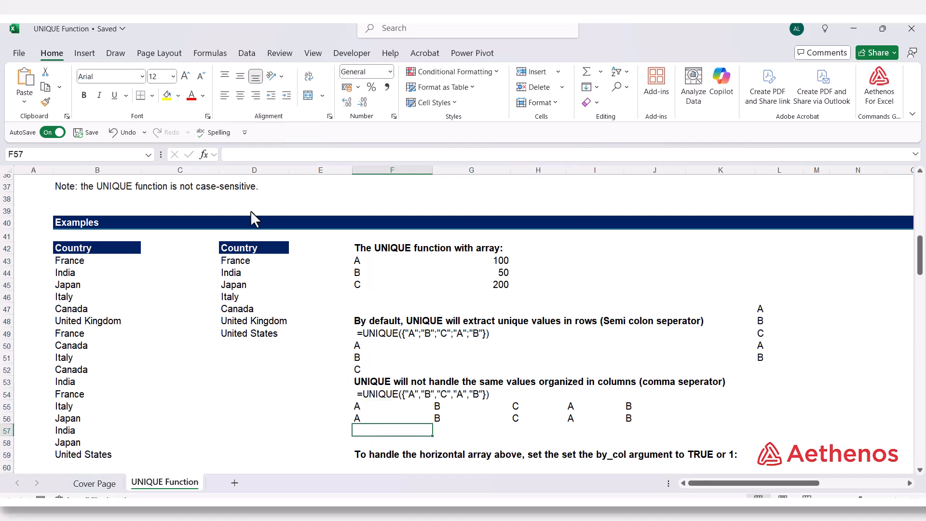
pyautogui.click(251, 159)
pyautogui.hotkey('ctrl', 'v')
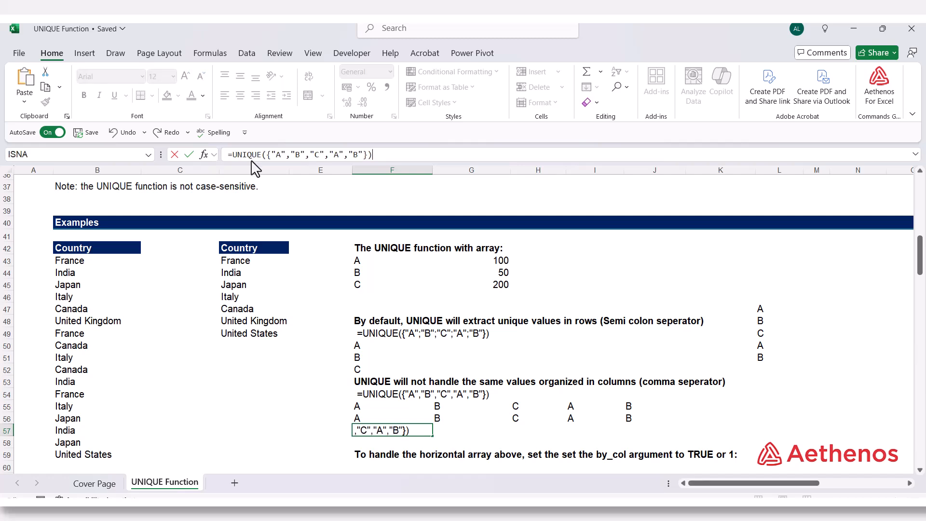
pyautogui.press('Return')
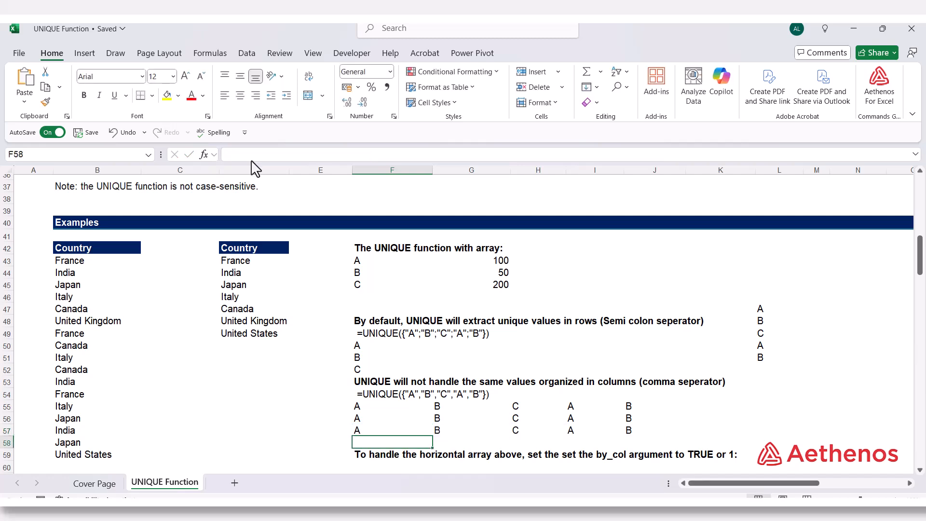
pyautogui.doubleClick(383, 431)
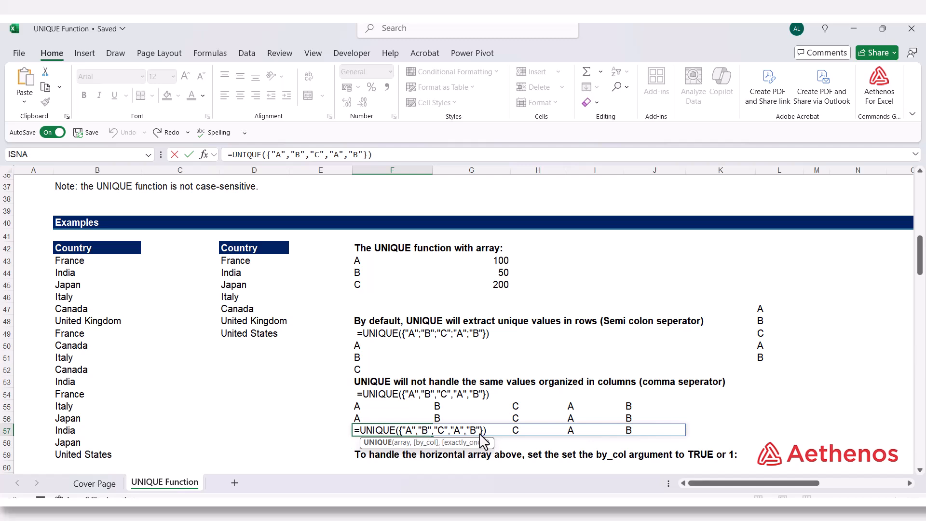
pyautogui.hotkey('ctrl', 'Return')
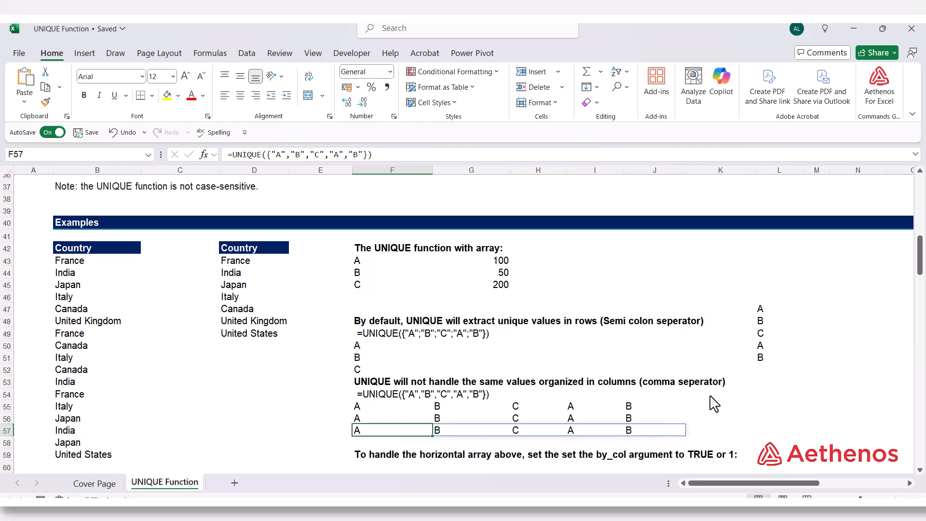
# Step: Enter =UNIQUE(F55:J55,TRUE) in F60 to extract the distinct letters from the horizontal range by column
pyautogui.scroll(-3, 554, 379)
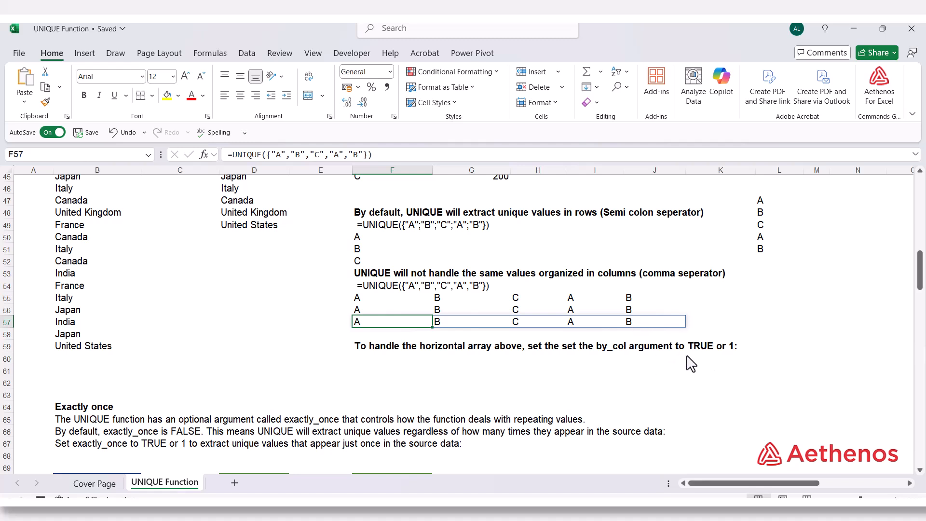
pyautogui.scroll(2, 526, 405)
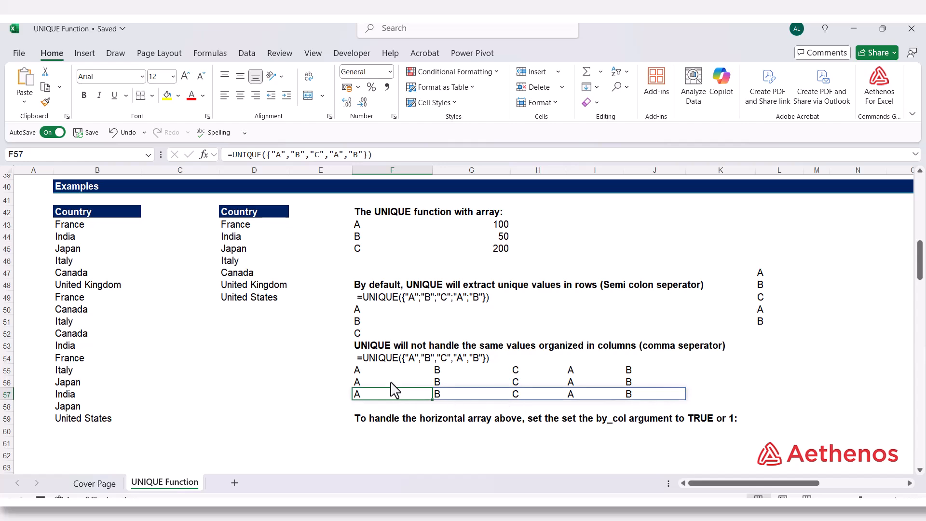
pyautogui.scroll(-1, 388, 386)
pyautogui.click(378, 397)
pyautogui.scroll(1, 379, 398)
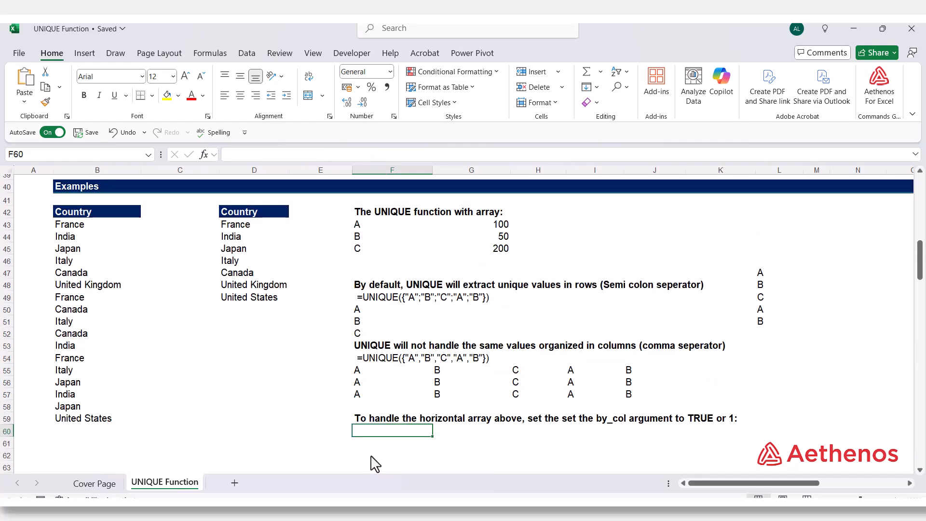
pyautogui.write('=')
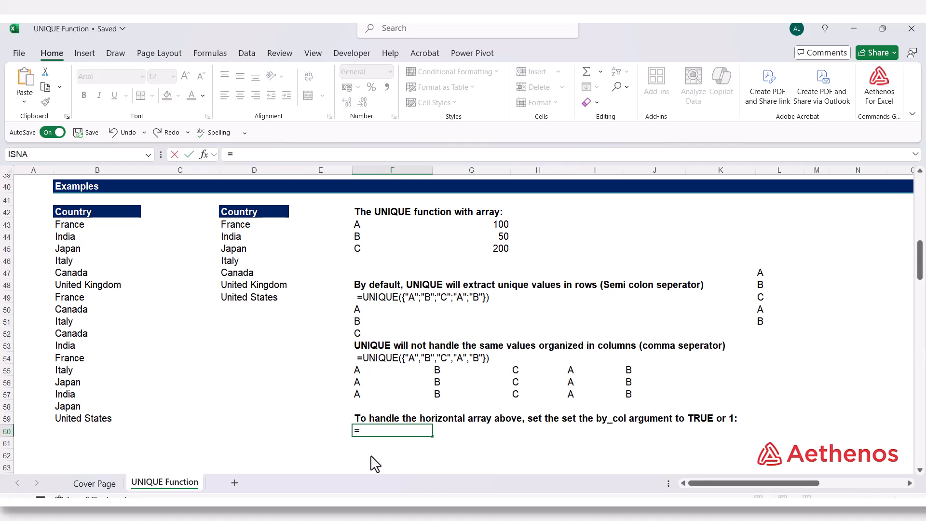
pyautogui.write('un')
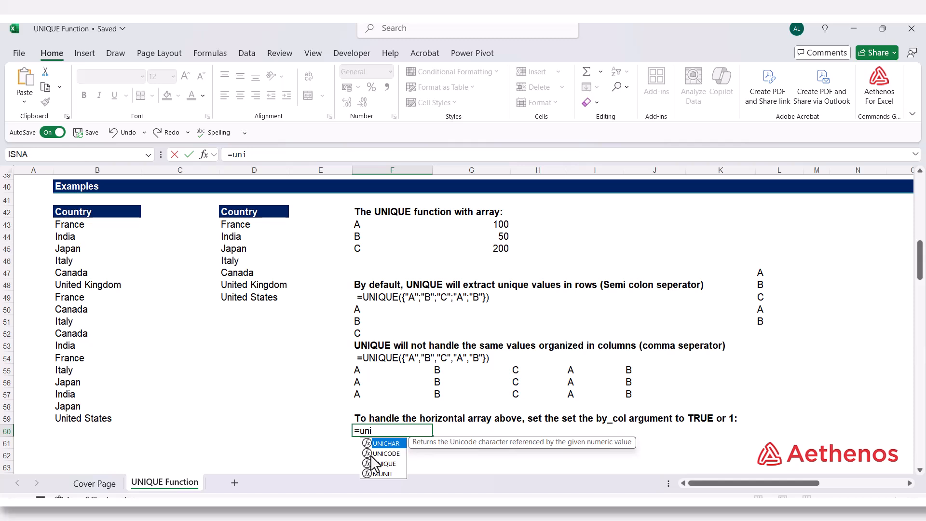
pyautogui.write('i')
pyautogui.click(374, 463)
pyautogui.doubleClick(374, 464)
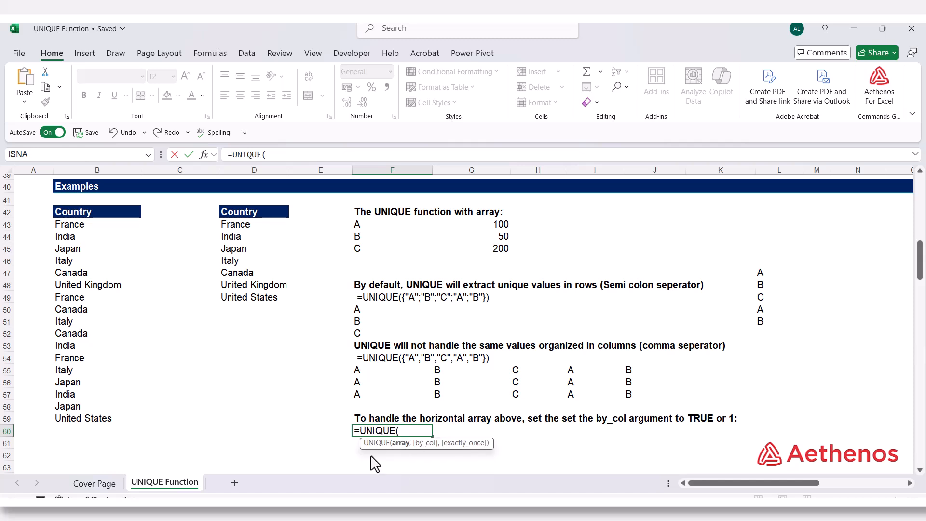
pyautogui.moveTo(365, 375); pyautogui.dragTo(627, 382)
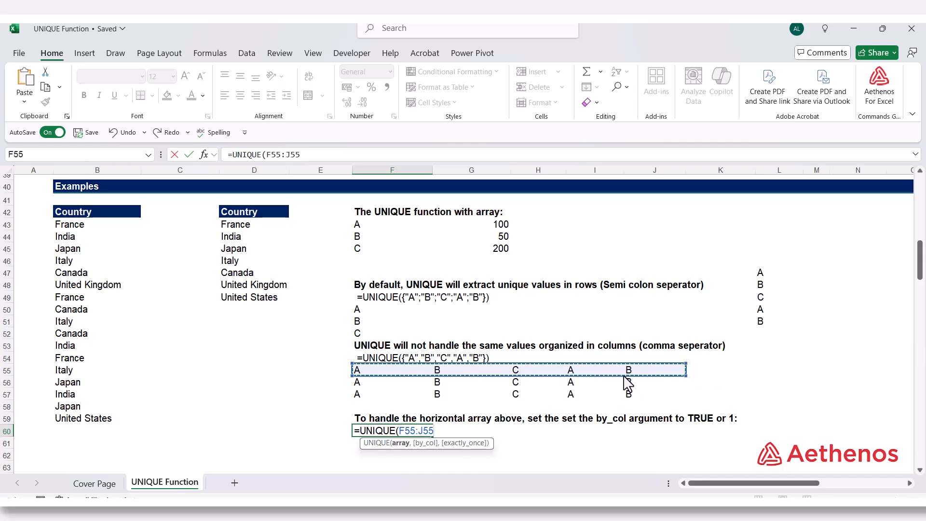
pyautogui.write(',')
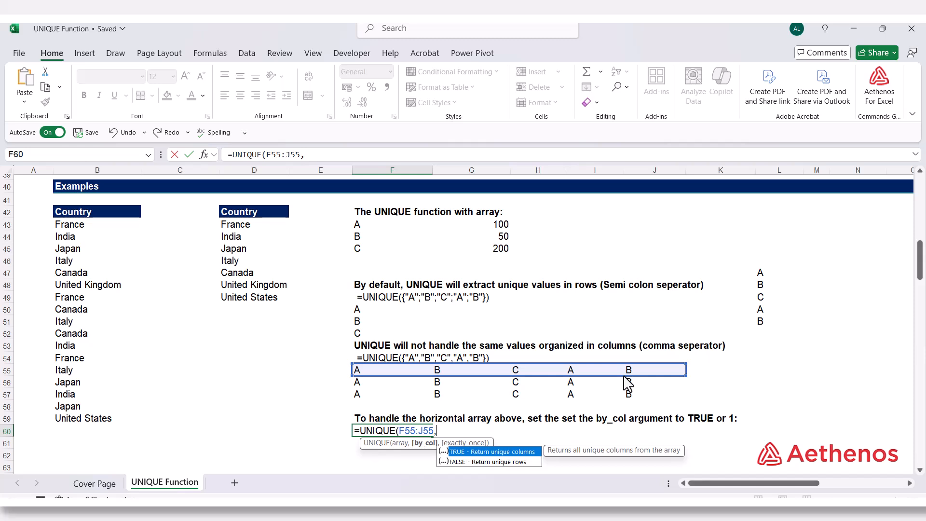
pyautogui.press('Tab')
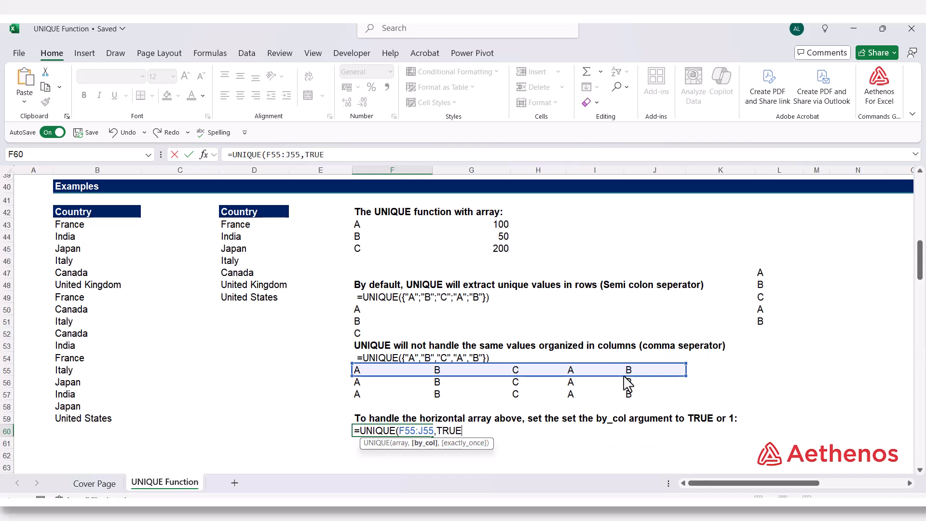
pyautogui.write(')')
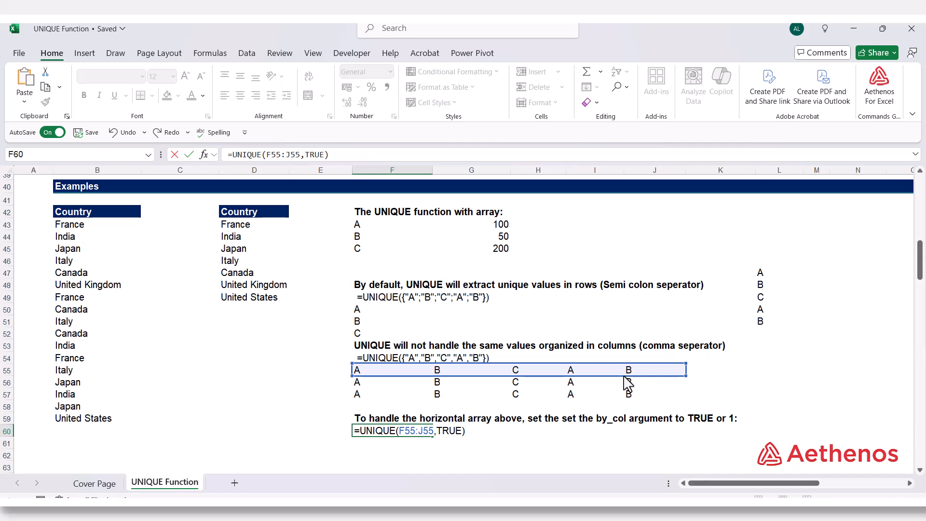
pyautogui.press('Return')
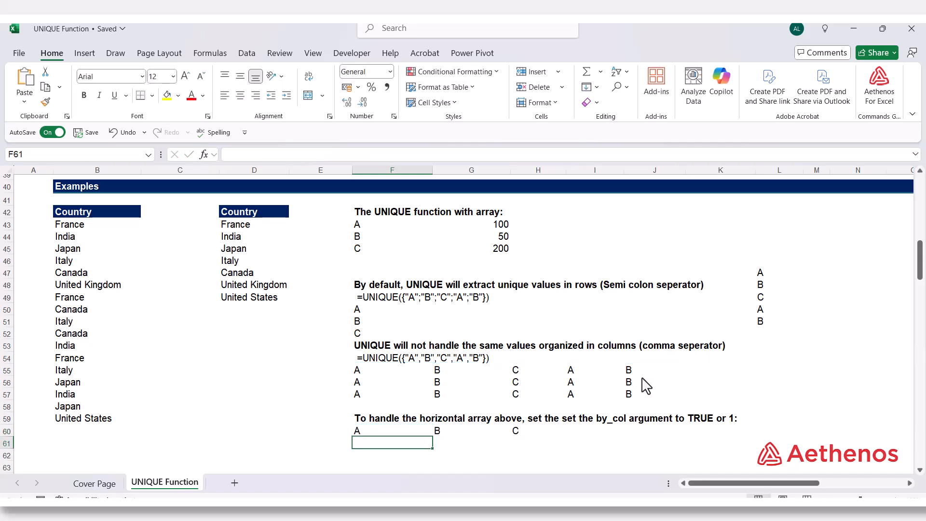
# Step: Review the by_col argument of the formula in F60, and compare it with cells F55 and F56
pyautogui.doubleClick(380, 433)
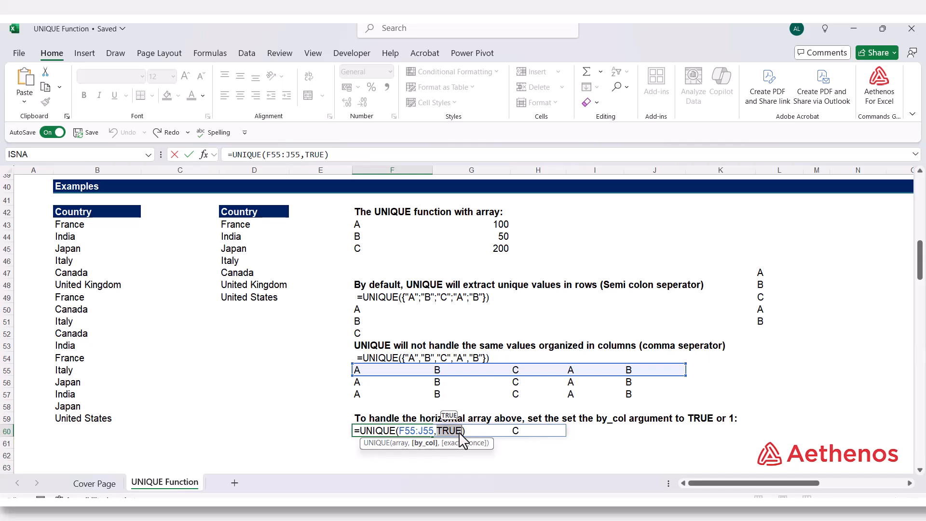
pyautogui.hotkey('ctrl', 'Return')
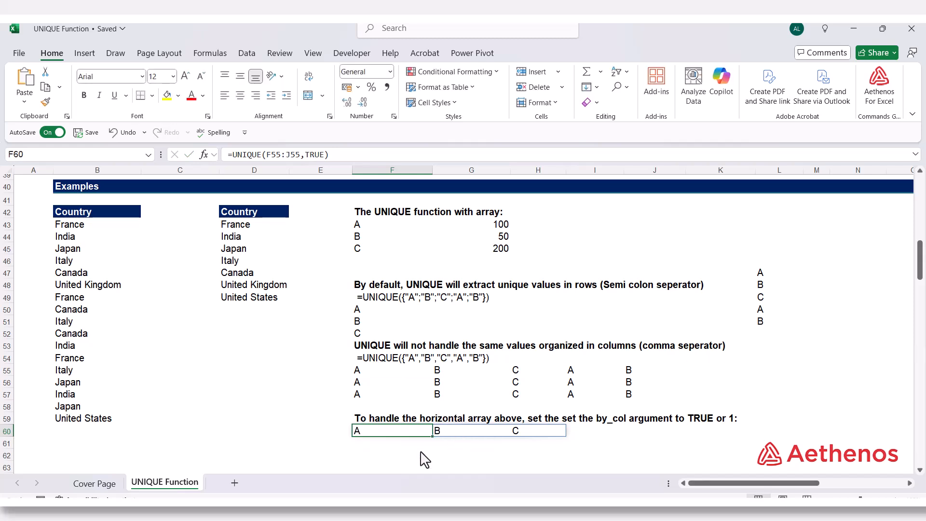
pyautogui.click(371, 374)
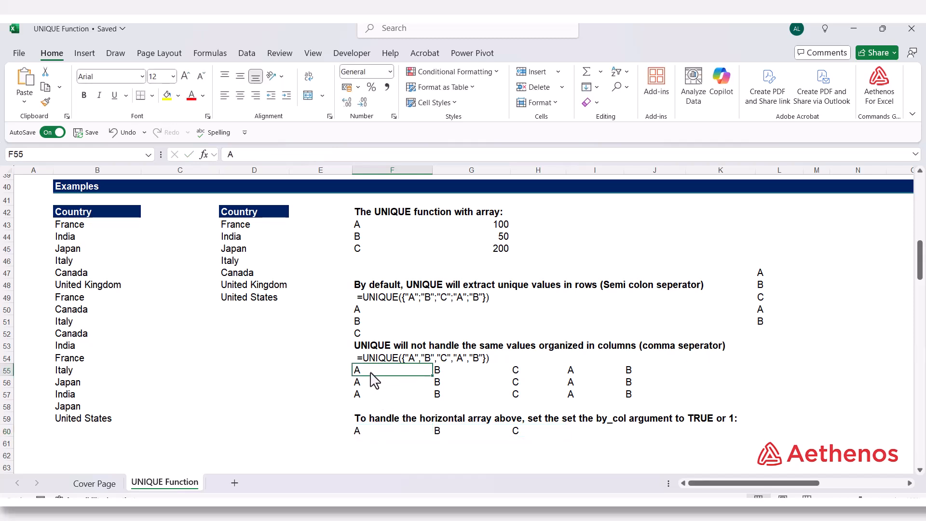
pyautogui.click(372, 386)
# Step: Add TRUE as the by_col argument in F57 so the formula reads =UNIQUE({"A","B","C","A","B"},TRUE)
pyautogui.click(373, 393)
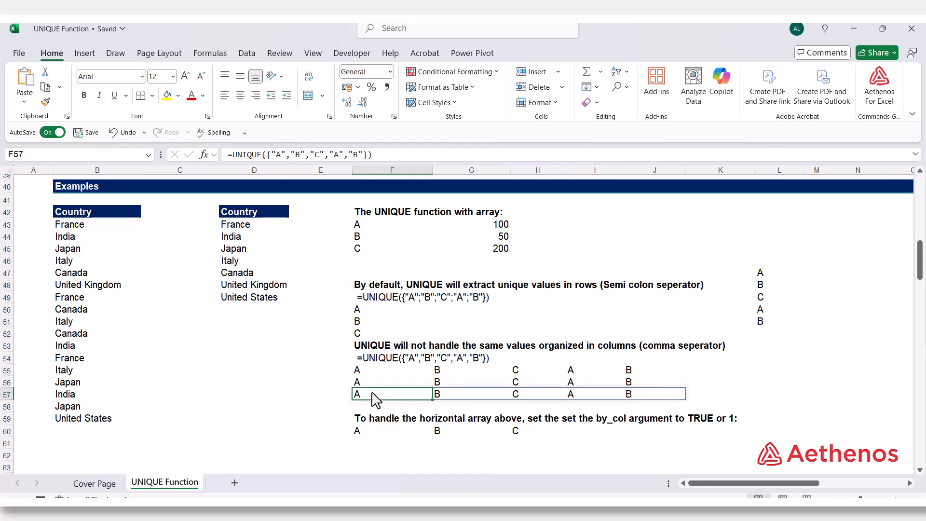
pyautogui.doubleClick(372, 393)
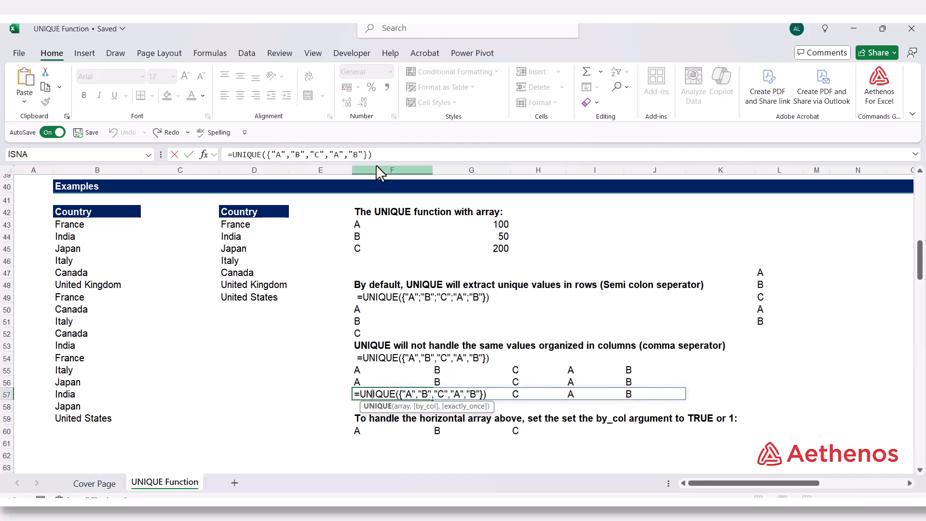
pyautogui.click(368, 154)
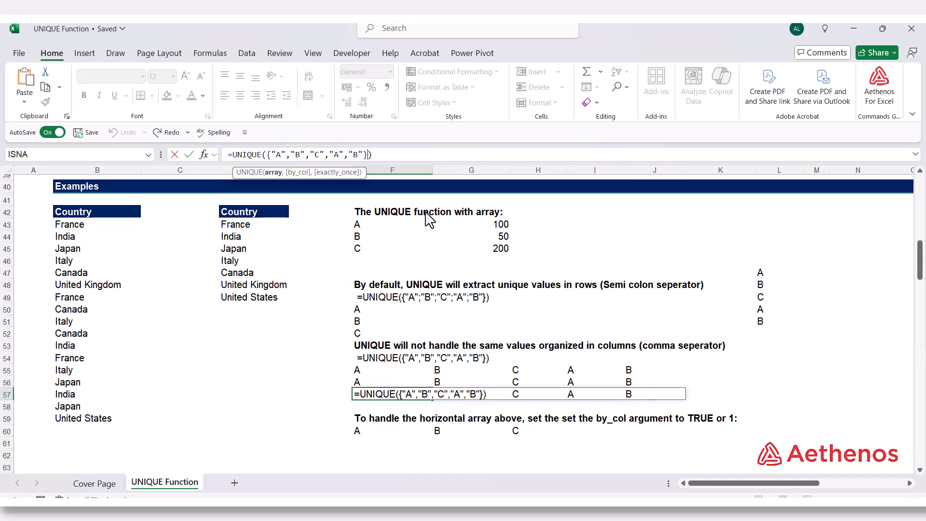
pyautogui.write(',')
pyautogui.press('Down')
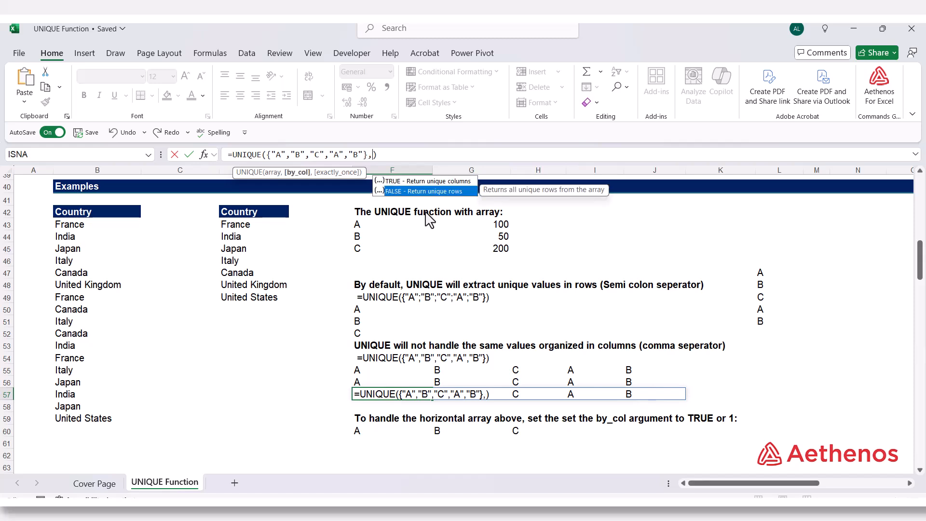
pyautogui.press('Up')
pyautogui.press('Tab')
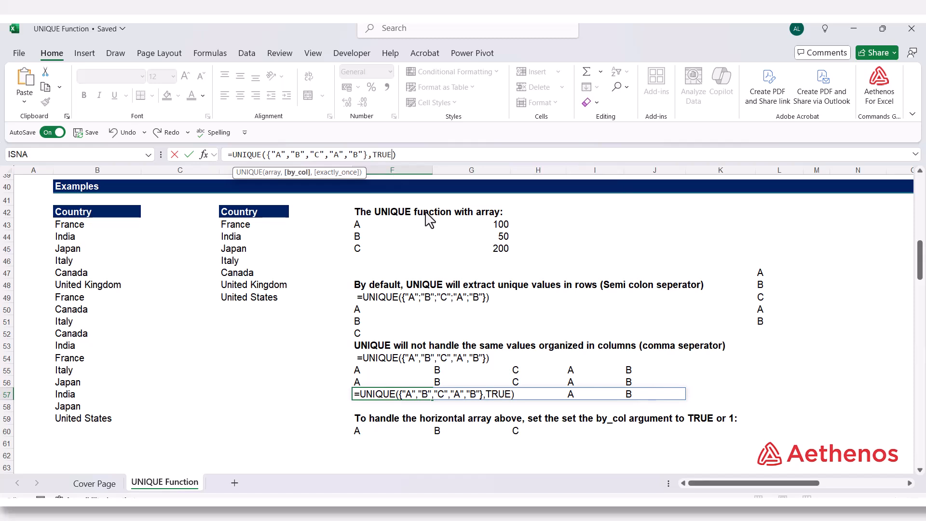
pyautogui.press('Return')
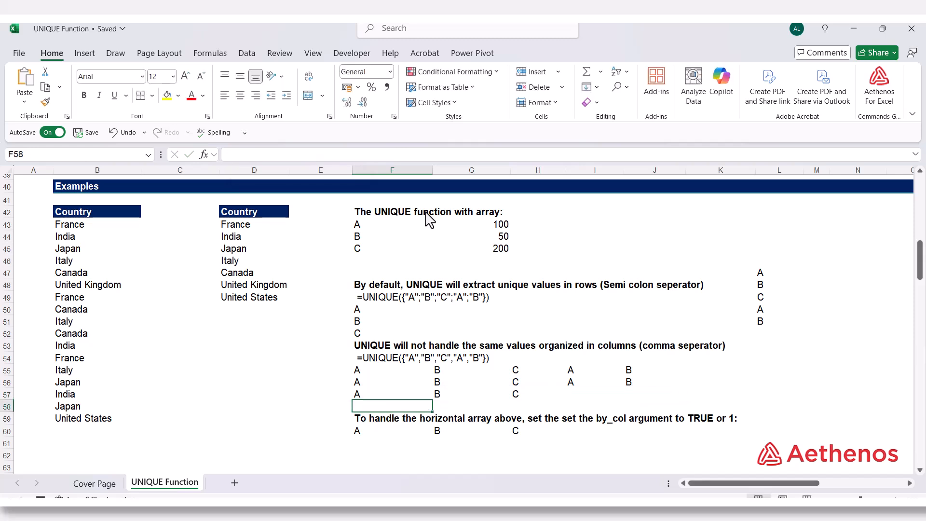
# Step: Review the formula in F57 and inspect the cells of its spilled result
pyautogui.doubleClick(375, 395)
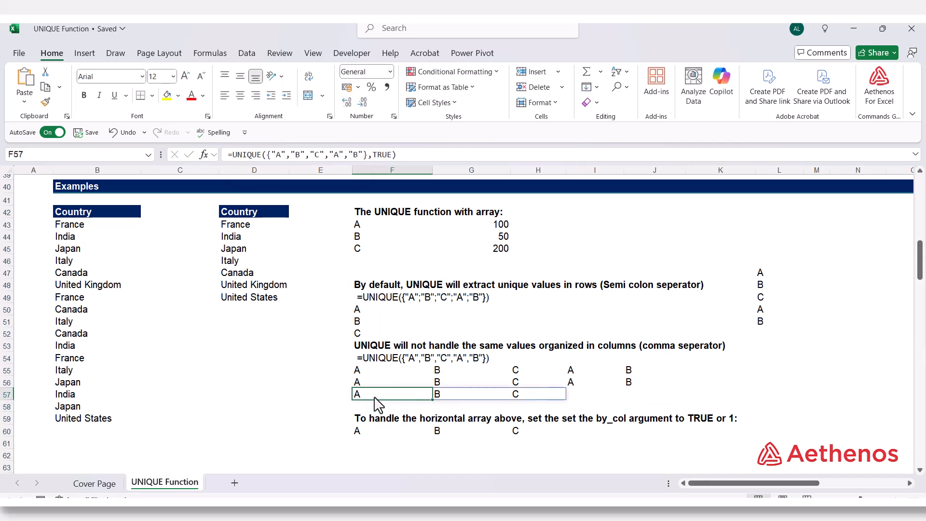
pyautogui.hotkey('ctrl', 'Return')
pyautogui.click(527, 394)
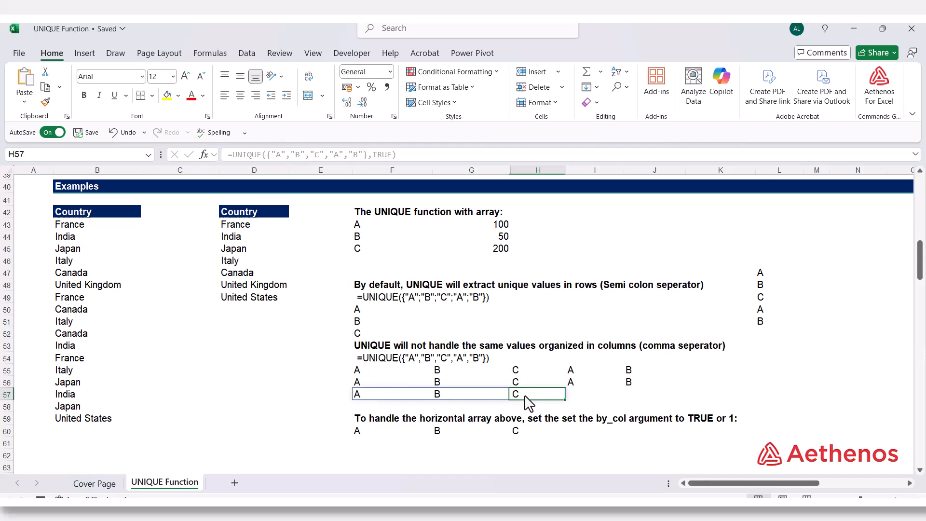
pyautogui.click(420, 401)
pyautogui.click(323, 410)
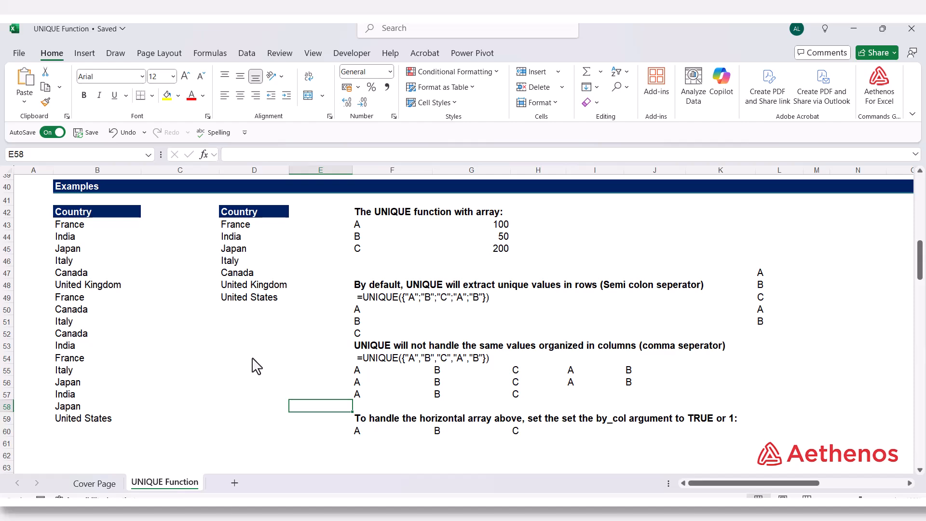
# Step: Enter =UNIQUE(B71:B87,FALSE,TRUE) in D71 to list the countries that appear exactly once in the source data
pyautogui.scroll(-5, 252, 359)
pyautogui.scroll(-3, 251, 358)
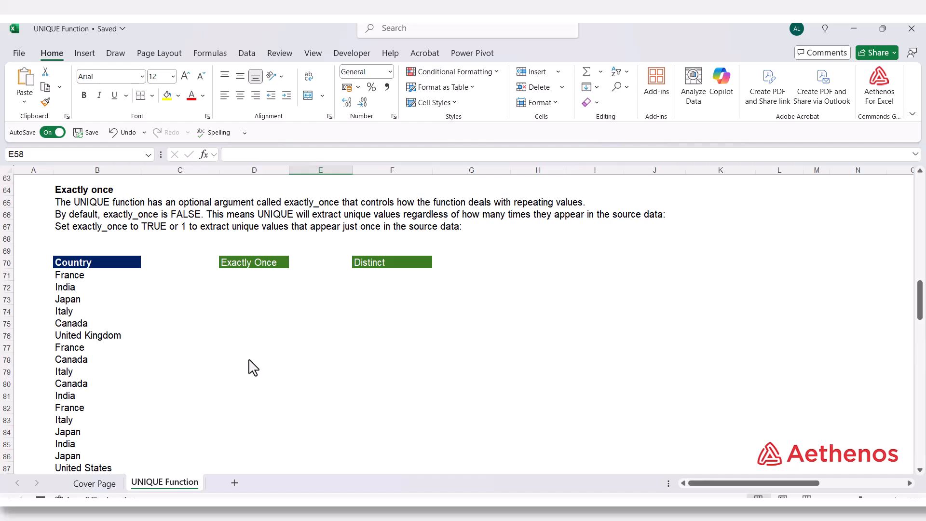
pyautogui.click(245, 263)
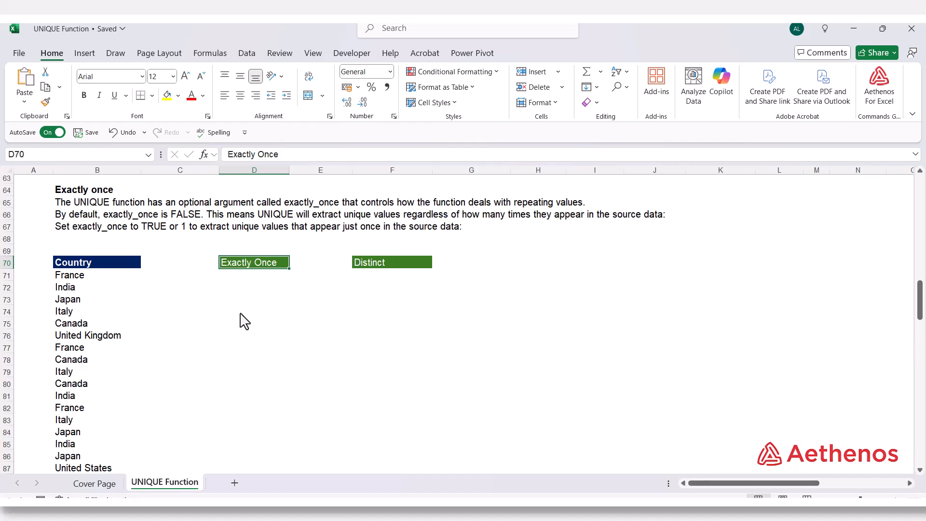
pyautogui.click(251, 277)
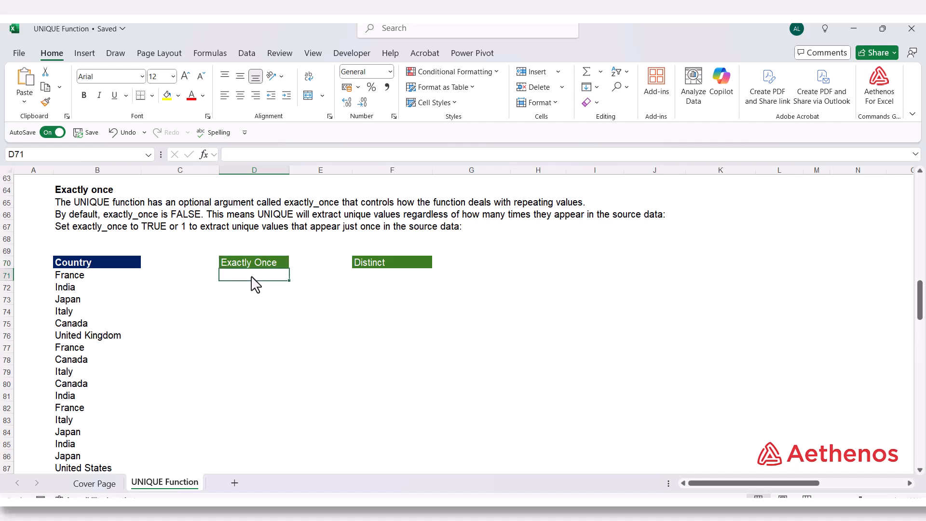
pyautogui.write('=')
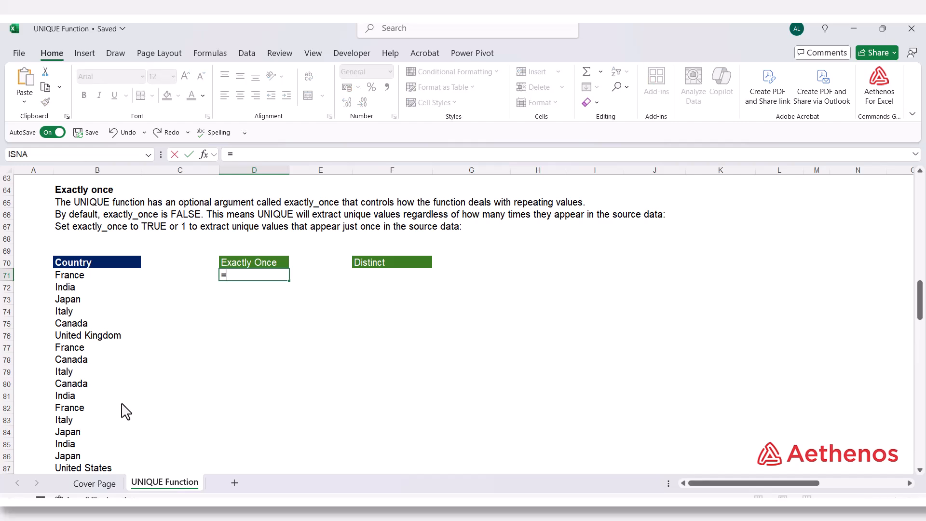
pyautogui.write('un')
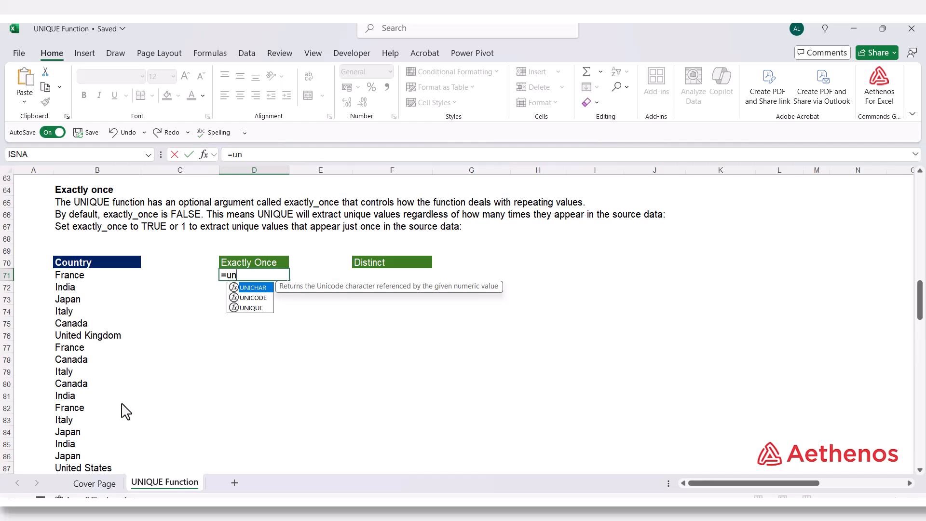
pyautogui.press('Down')
pyautogui.press('Down')
pyautogui.press('Tab')
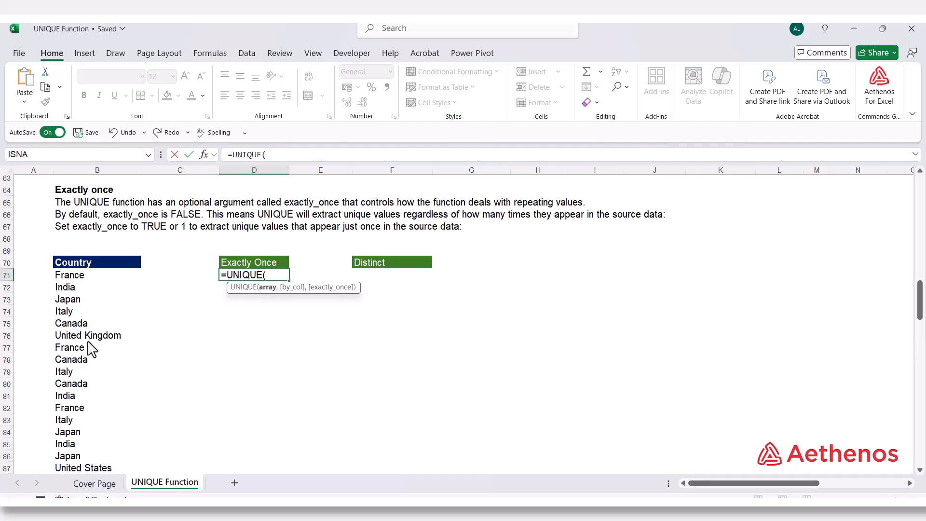
pyautogui.moveTo(80, 280); pyautogui.dragTo(82, 473)
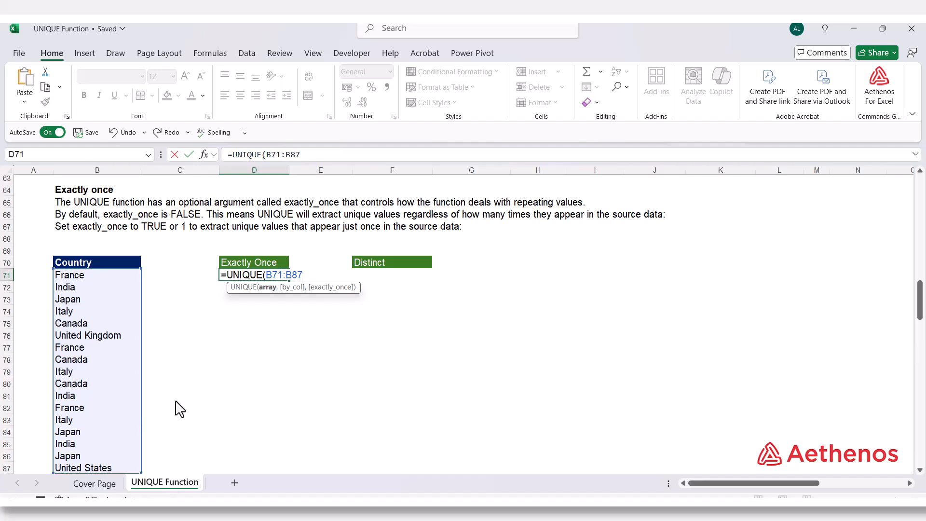
pyautogui.write(',')
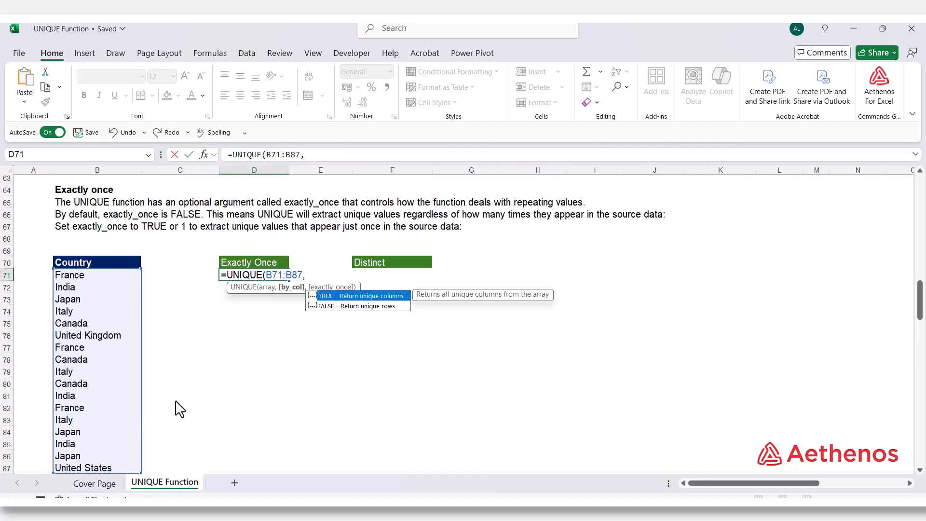
pyautogui.press('Down')
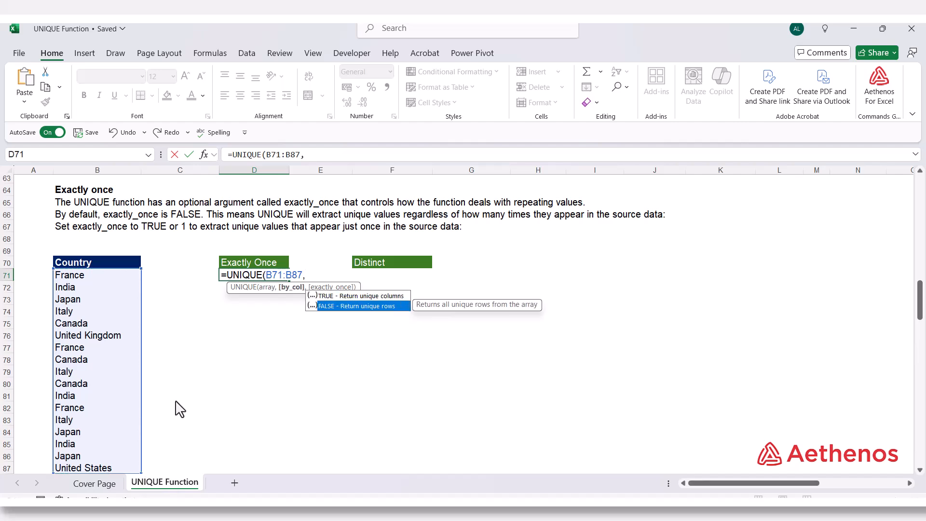
pyautogui.press('Tab')
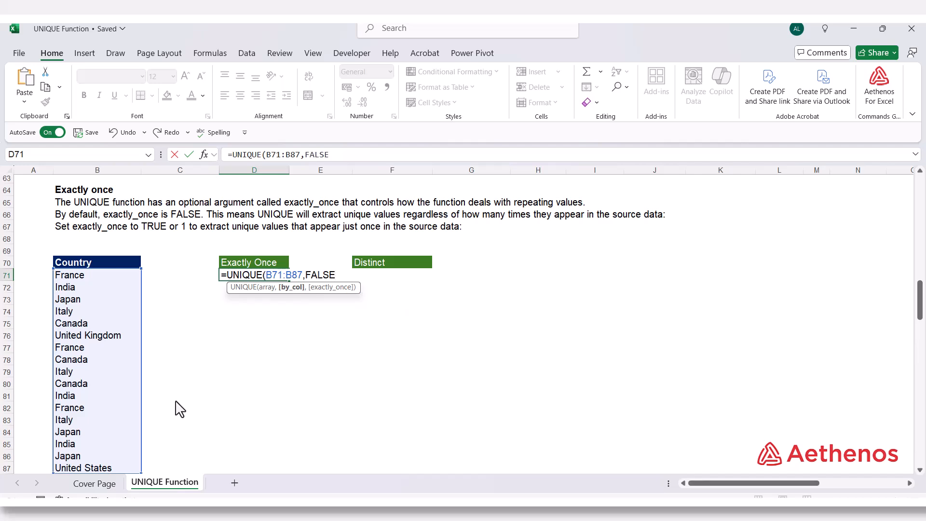
pyautogui.write(',')
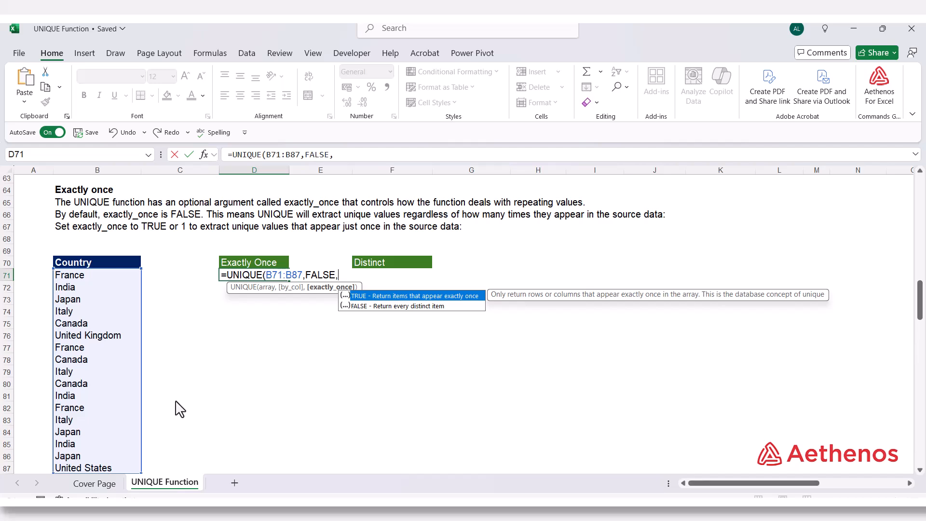
pyautogui.press('Tab')
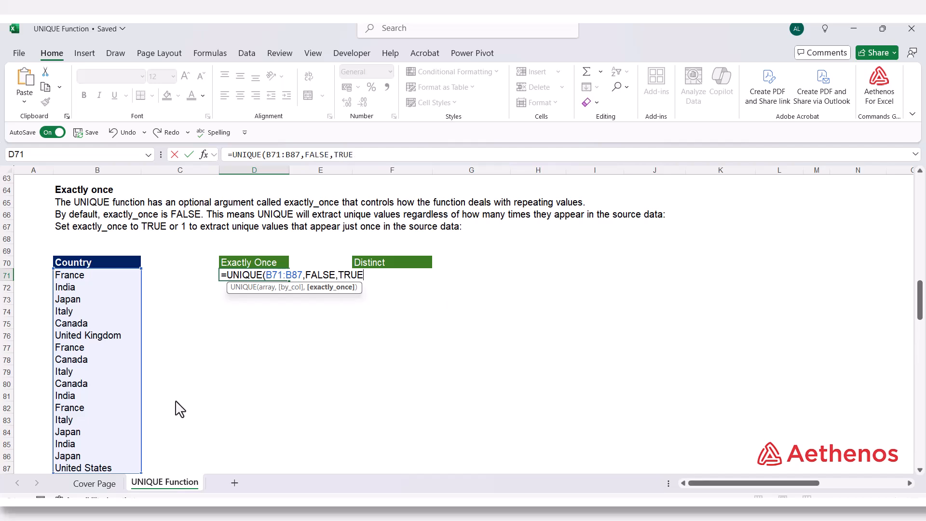
pyautogui.write(')')
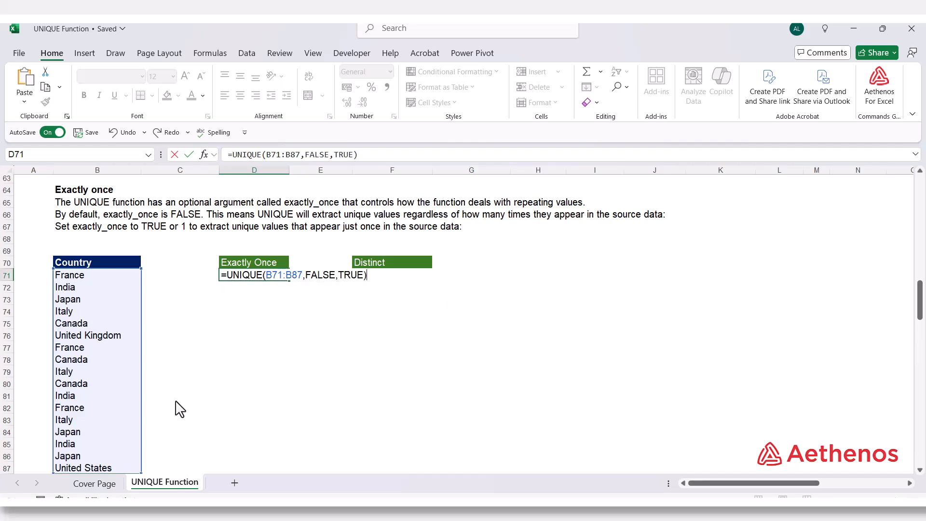
pyautogui.press('Return')
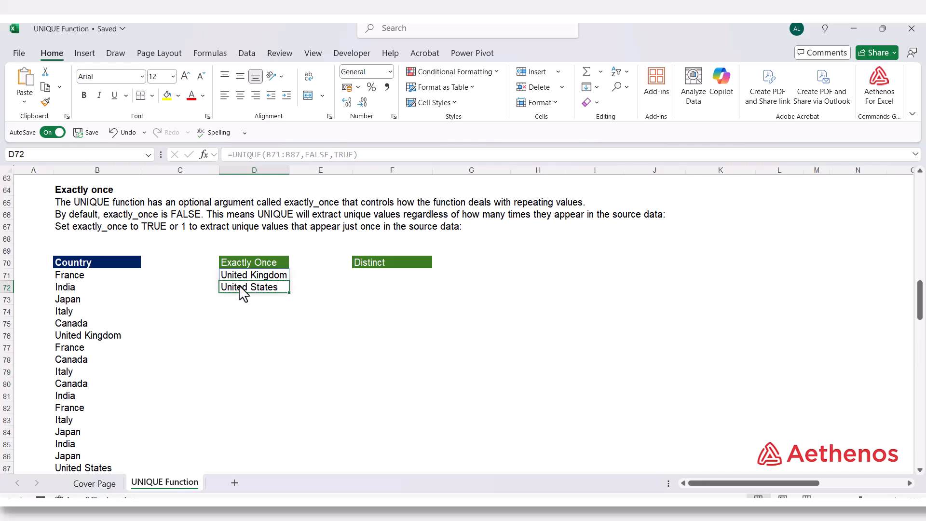
# Step: Compare the Exactly Once results with the United Kingdom and United States entries in the source country list
pyautogui.scroll(-2, 144, 329)
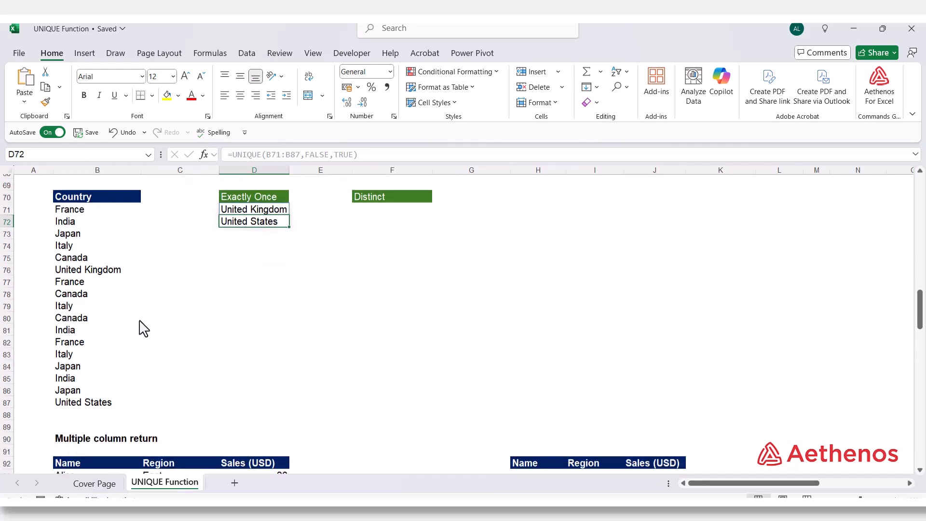
pyautogui.click(92, 264)
pyautogui.hotkey('ctrl', 'Down')
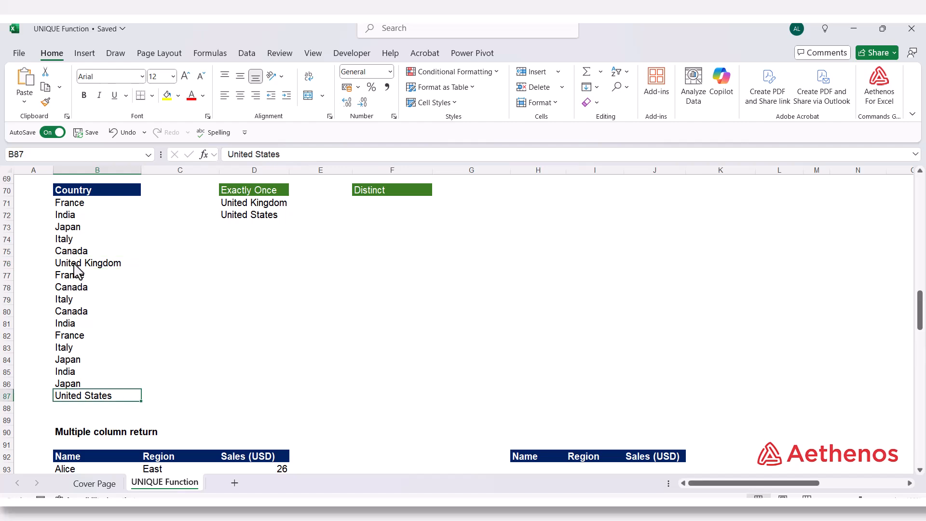
pyautogui.click(75, 265)
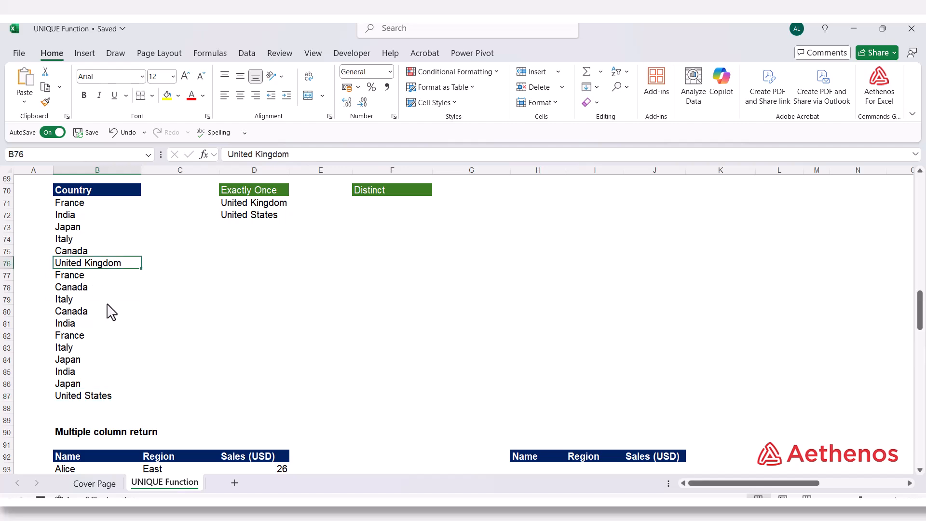
pyautogui.click(85, 399)
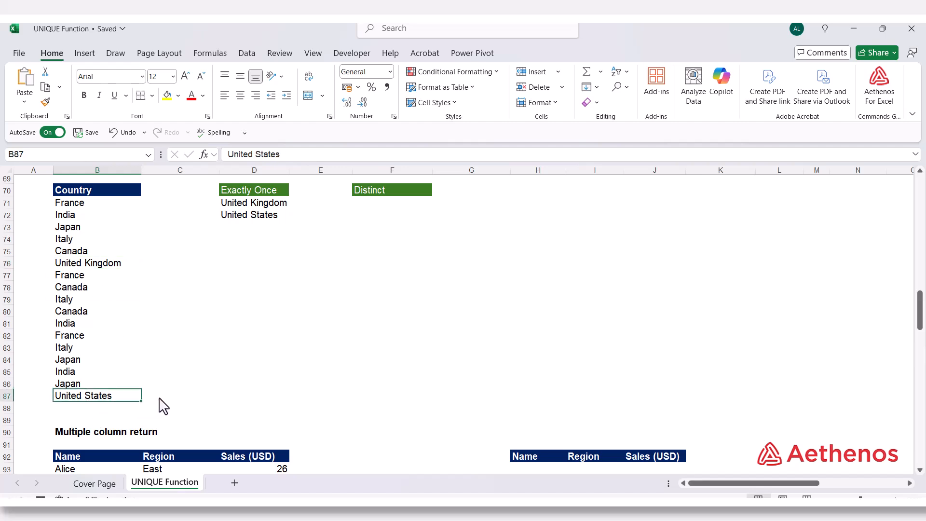
pyautogui.scroll(1, 164, 406)
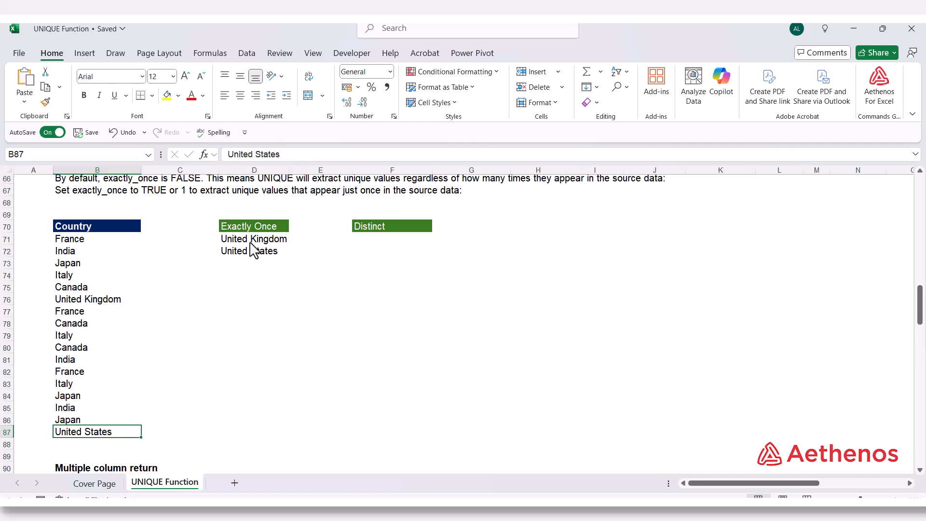
# Step: Enter =UNIQUE(B71:B87,FALSE,FALSE) in F71 under Distinct to return every distinct country from the list
pyautogui.click(371, 239)
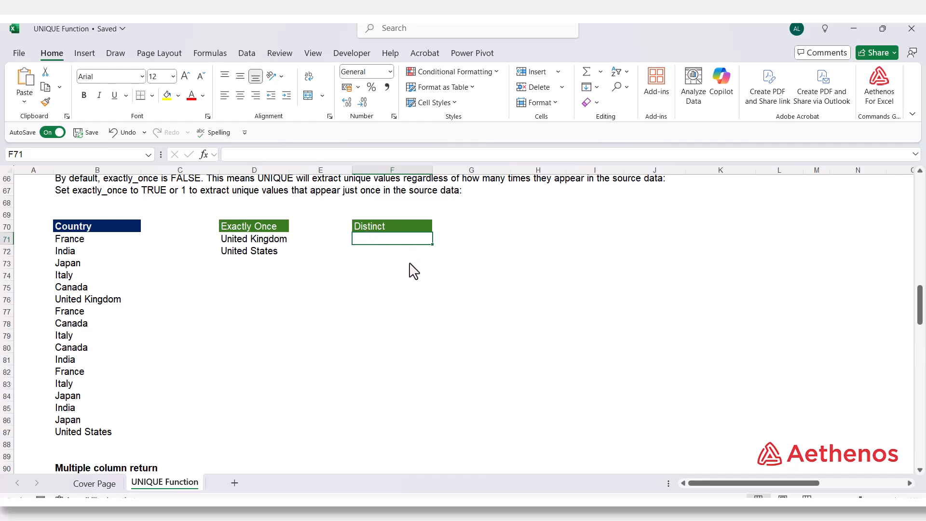
pyautogui.write('=')
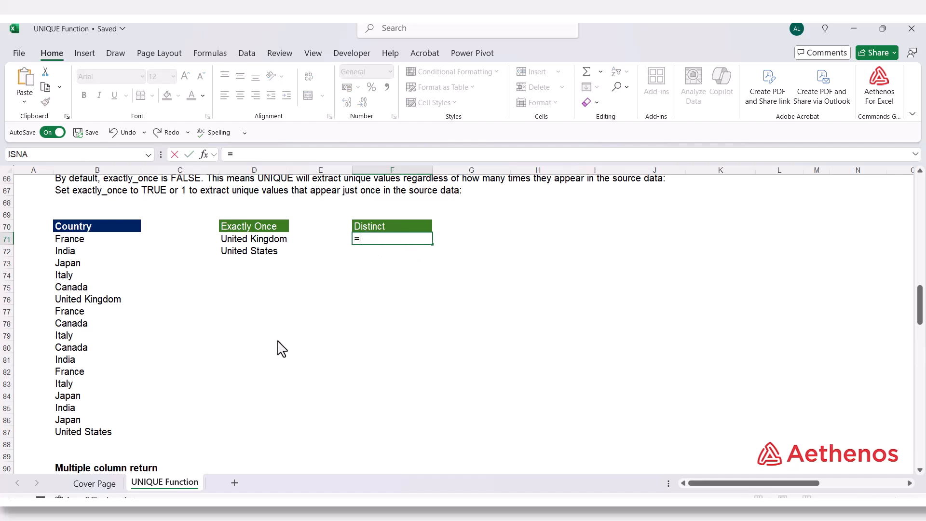
pyautogui.write('un')
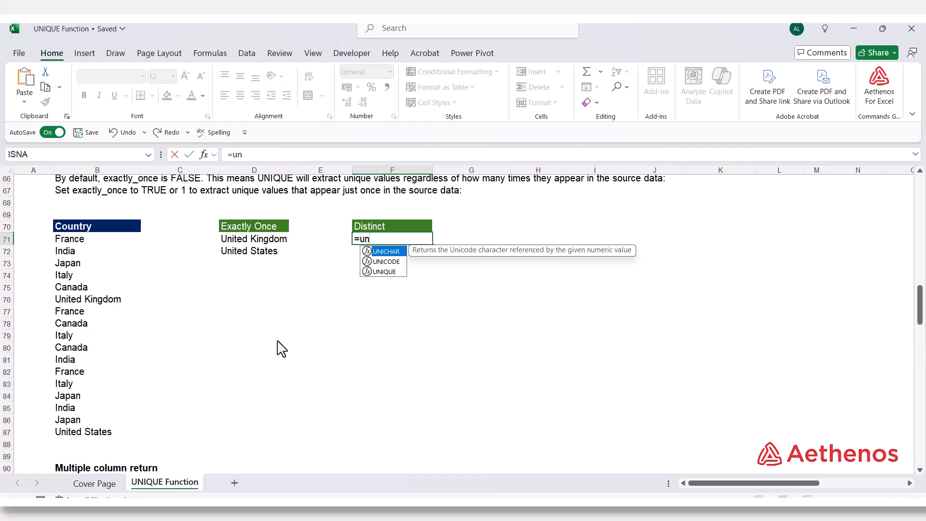
pyautogui.write('i')
pyautogui.press('Down')
pyautogui.press('Down')
pyautogui.press('Tab')
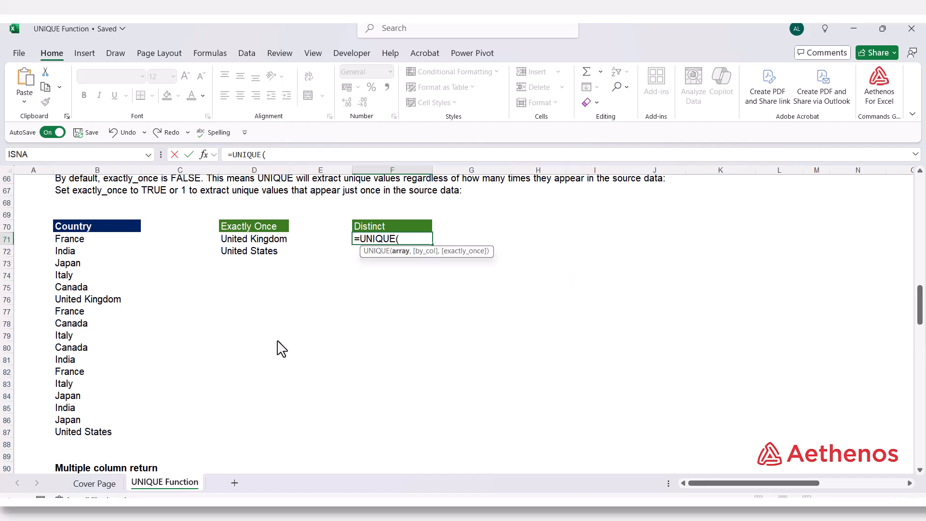
pyautogui.moveTo(101, 243); pyautogui.dragTo(97, 432)
pyautogui.write(',')
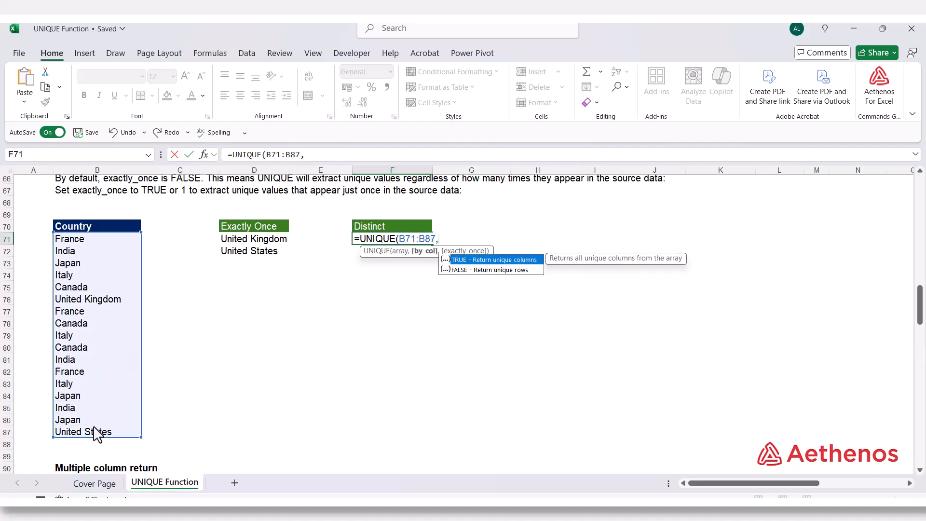
pyautogui.press('Down')
pyautogui.press('Tab')
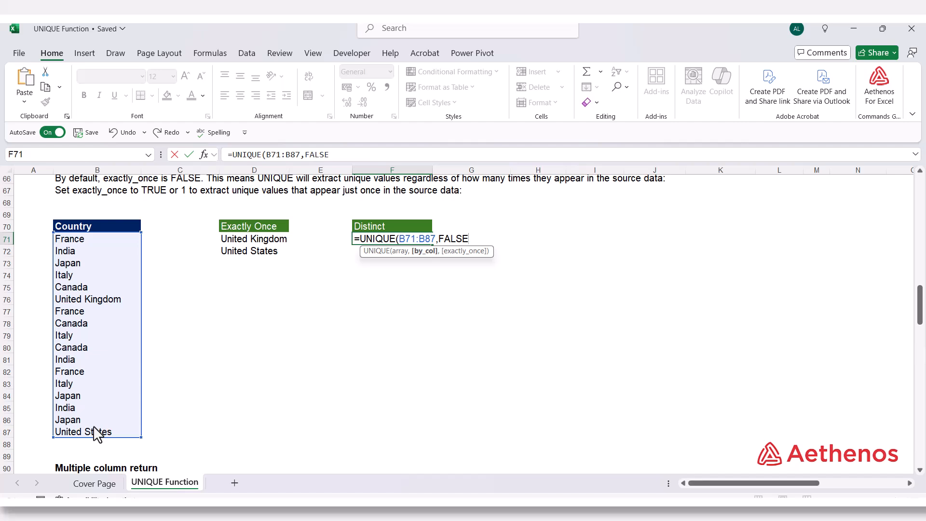
pyautogui.write(',')
pyautogui.press('Down')
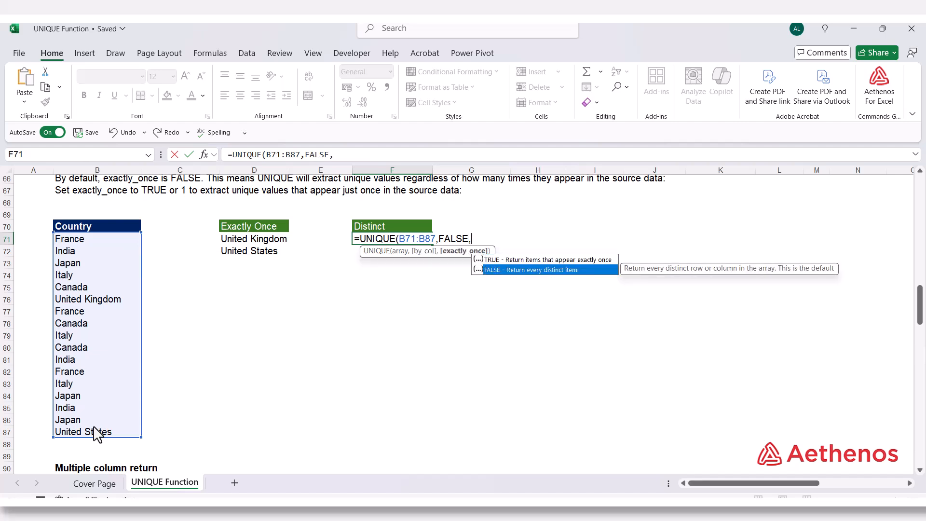
pyautogui.press('Tab')
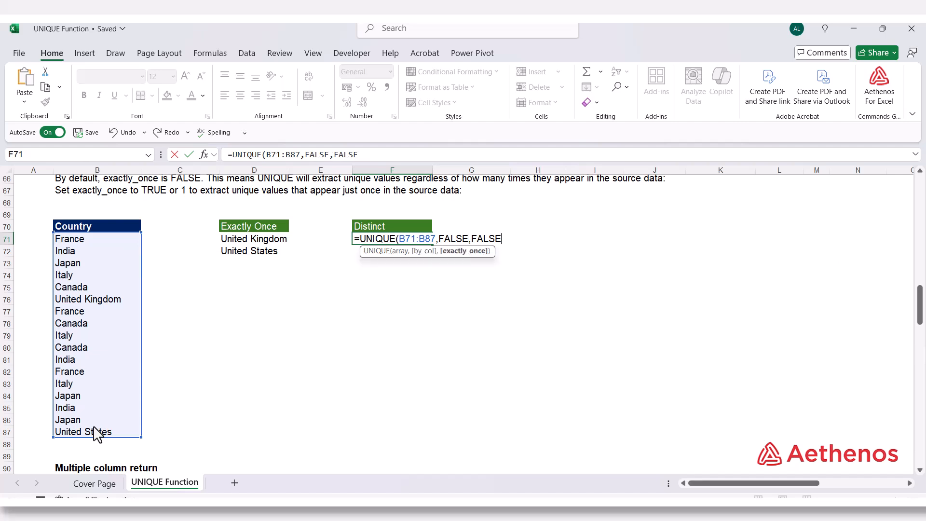
pyautogui.write(')')
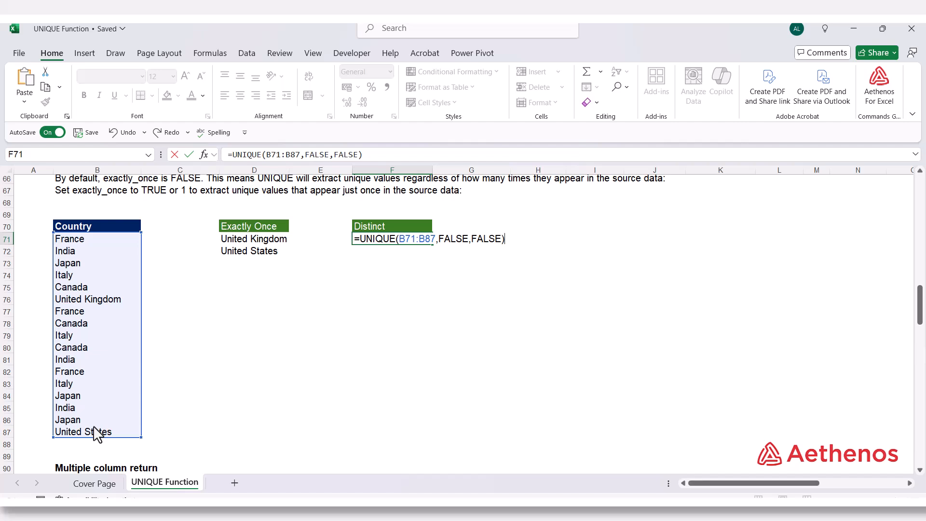
pyautogui.press('Return')
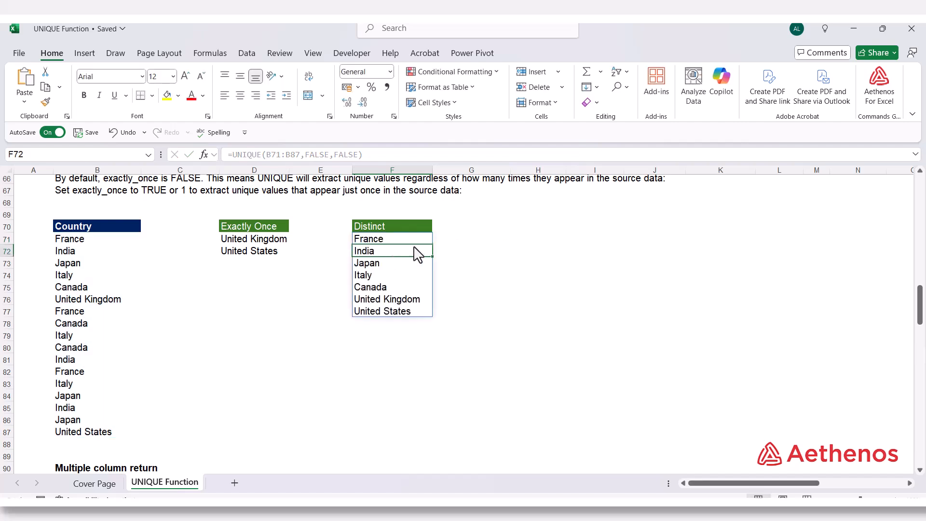
pyautogui.click(475, 241)
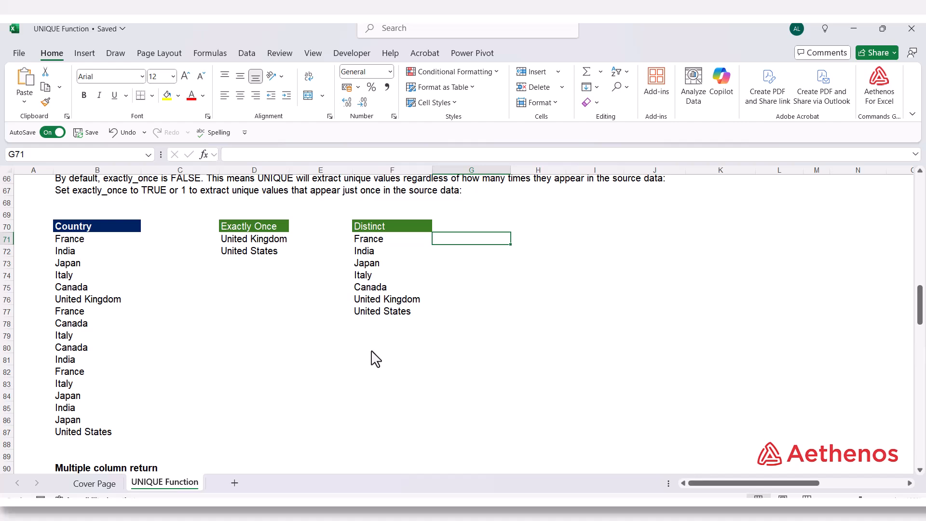
# Step: Remove the by_col and exactly_once arguments from the Distinct formula in F71, leaving =UNIQUE(B71:B87)
pyautogui.doubleClick(389, 240)
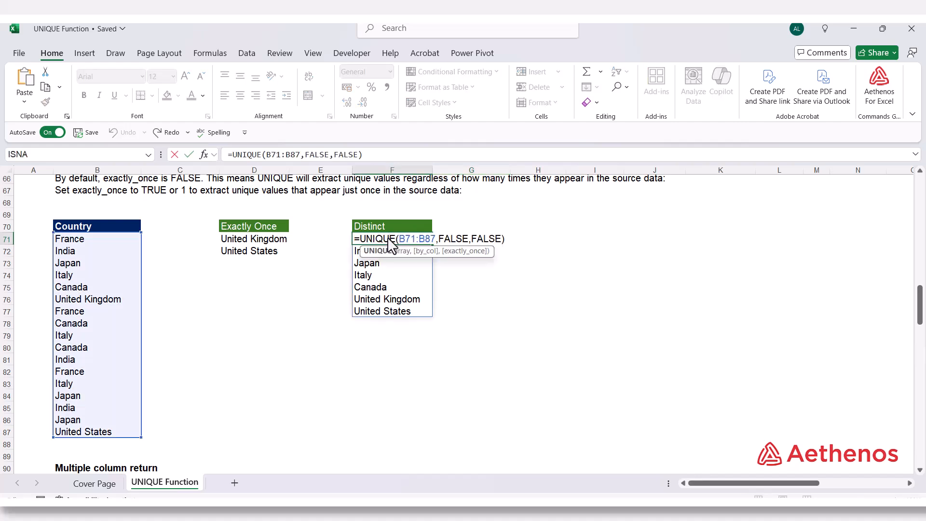
pyautogui.click(429, 254)
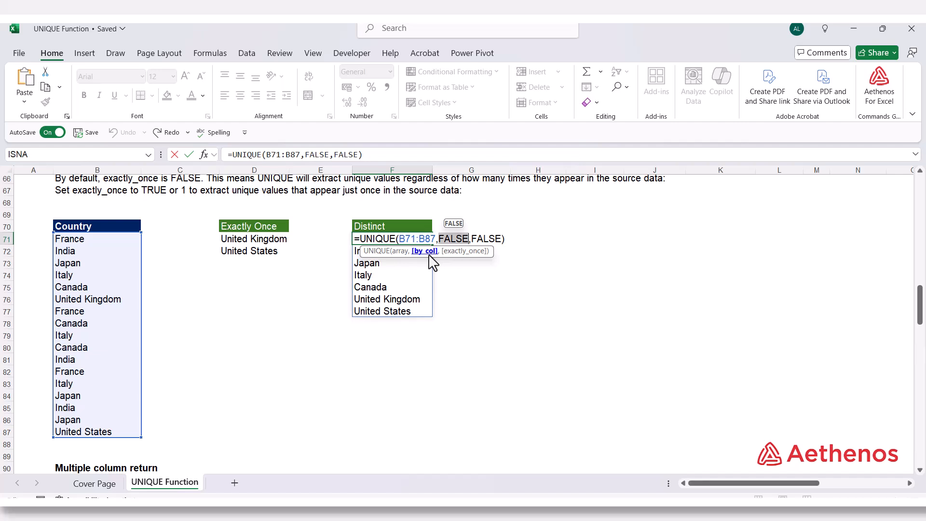
pyautogui.click(459, 252)
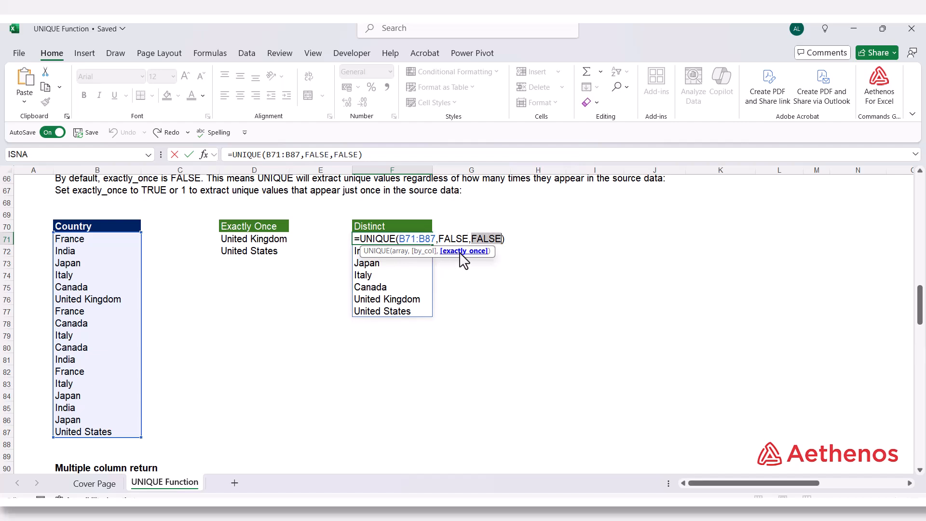
pyautogui.click(443, 239)
pyautogui.moveTo(447, 244); pyautogui.dragTo(505, 251)
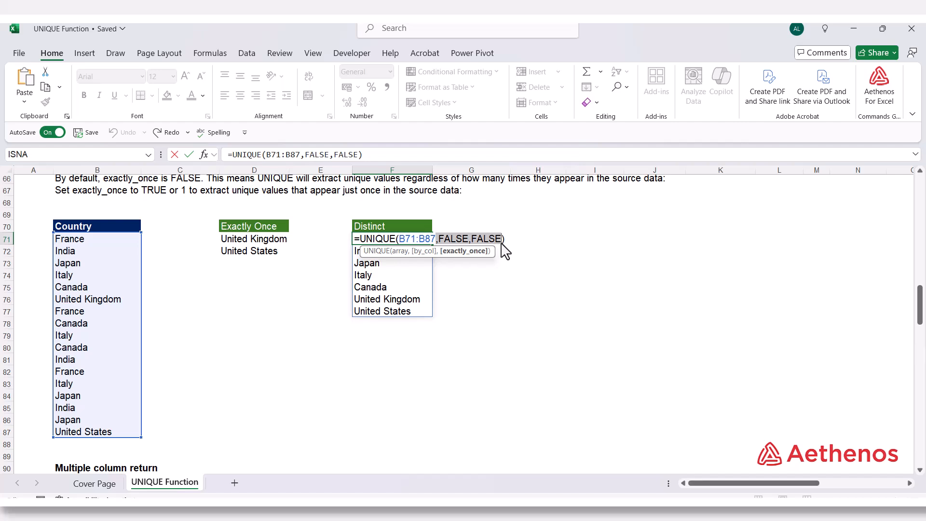
pyautogui.press('BackSpace')
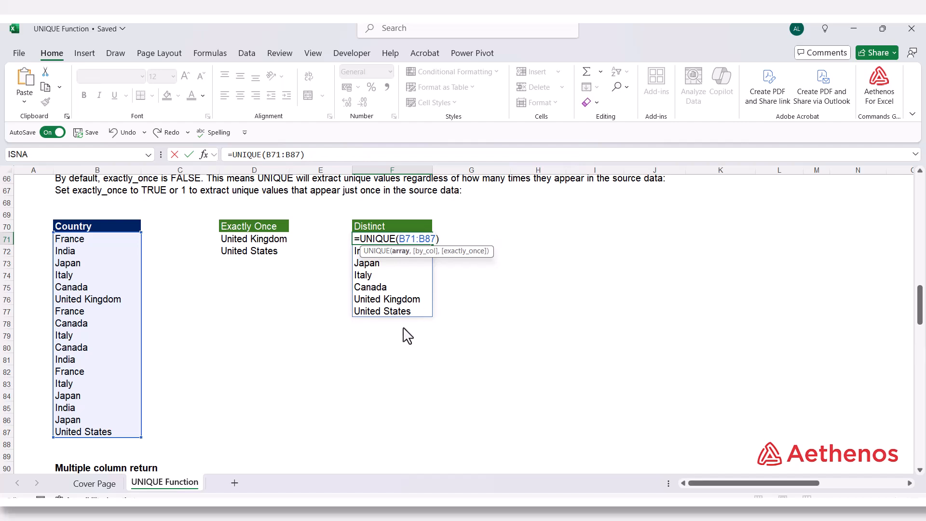
pyautogui.press('Return')
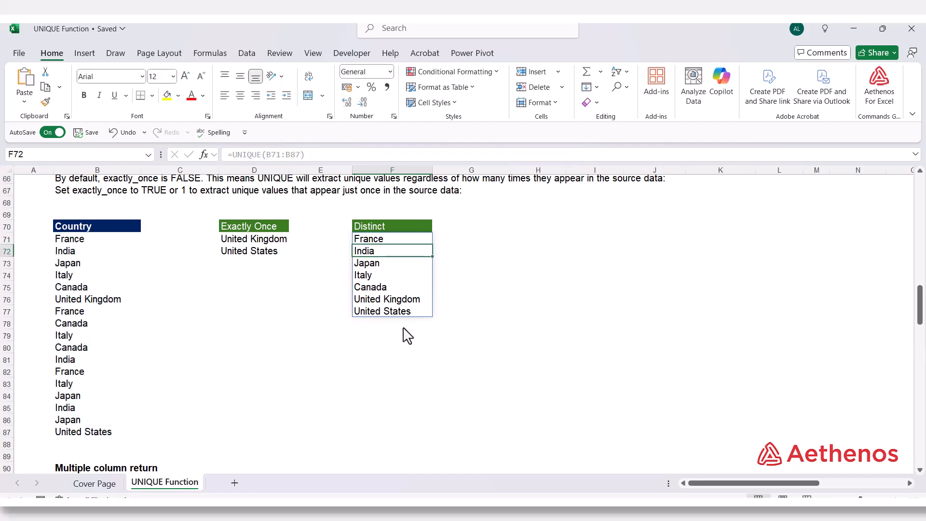
pyautogui.click(474, 314)
pyautogui.click(367, 241)
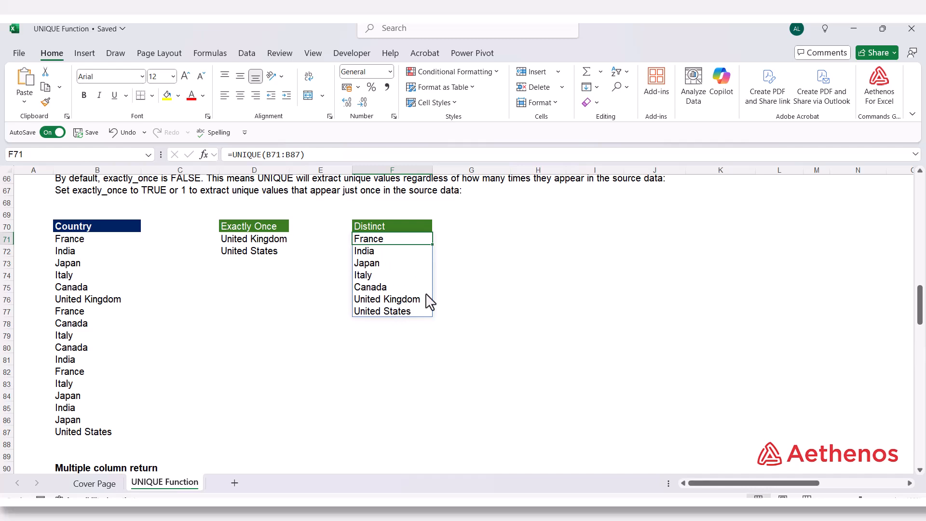
pyautogui.click(524, 313)
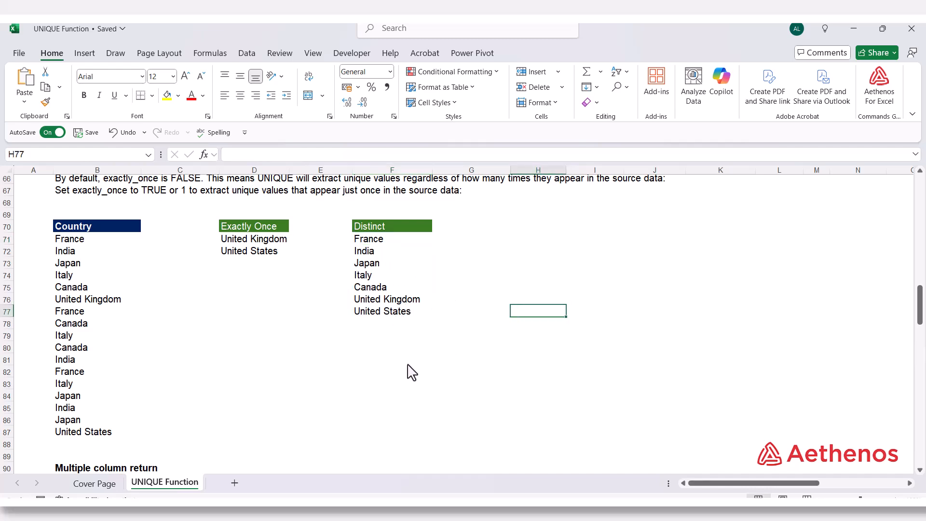
# Step: Enter =UNIQUE(B93:D102,FALSE,FALSE) in H93 to return every distinct row of the Name, Region and Sales (USD) table
pyautogui.scroll(-7, 413, 370)
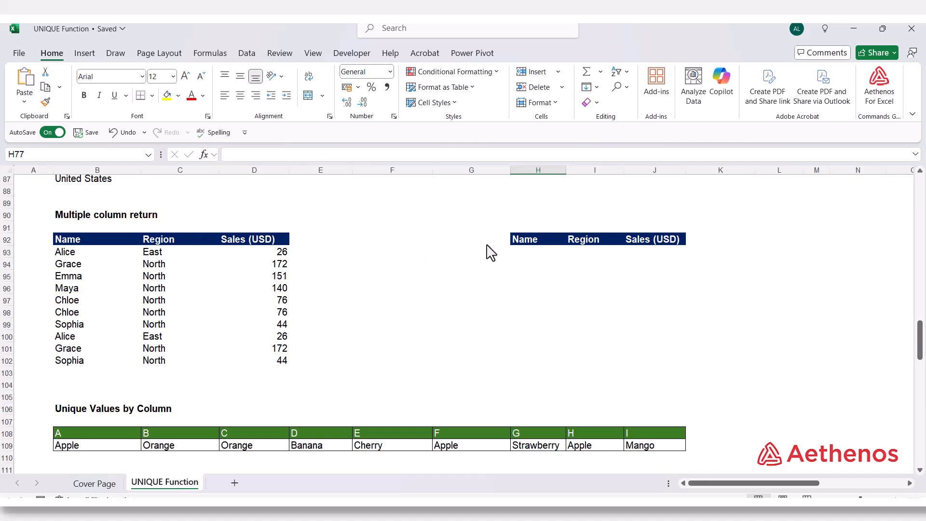
pyautogui.click(527, 254)
pyautogui.write('=uni')
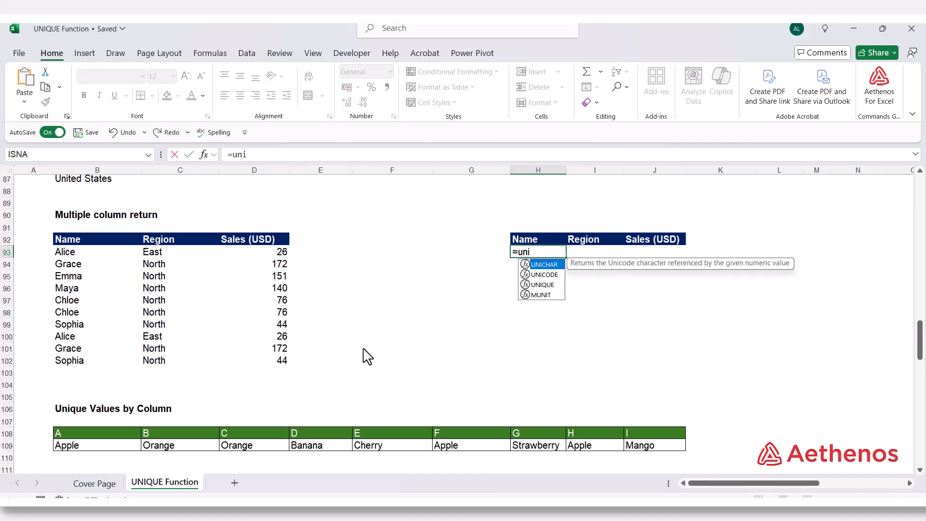
pyautogui.write('q')
pyautogui.press('Tab')
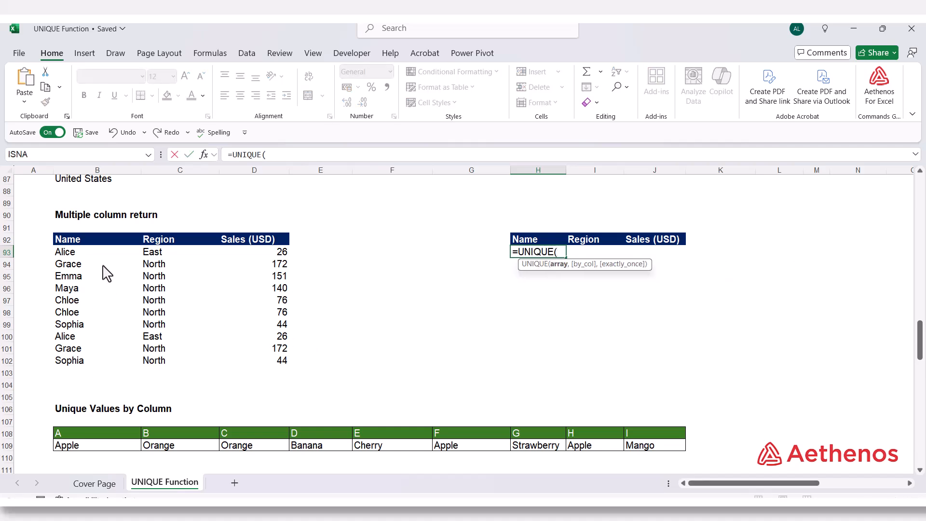
pyautogui.moveTo(89, 257); pyautogui.dragTo(238, 362)
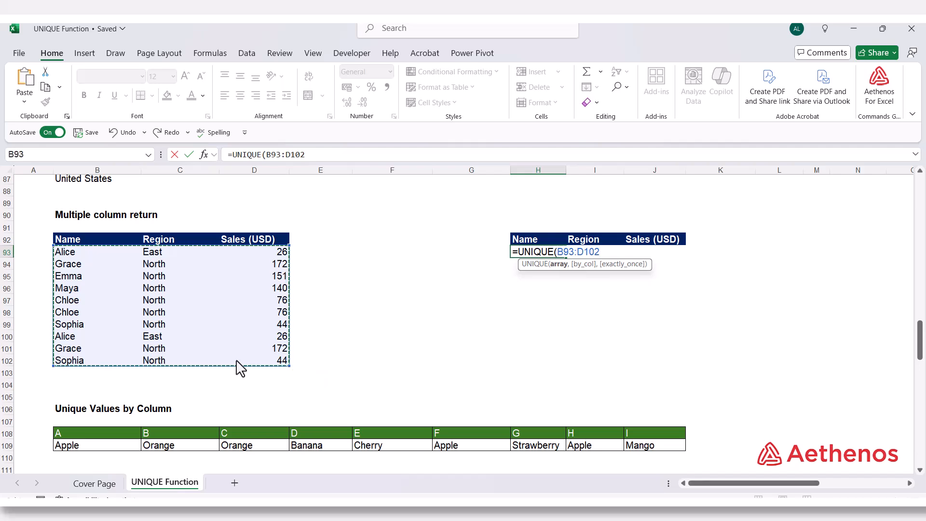
pyautogui.write(',')
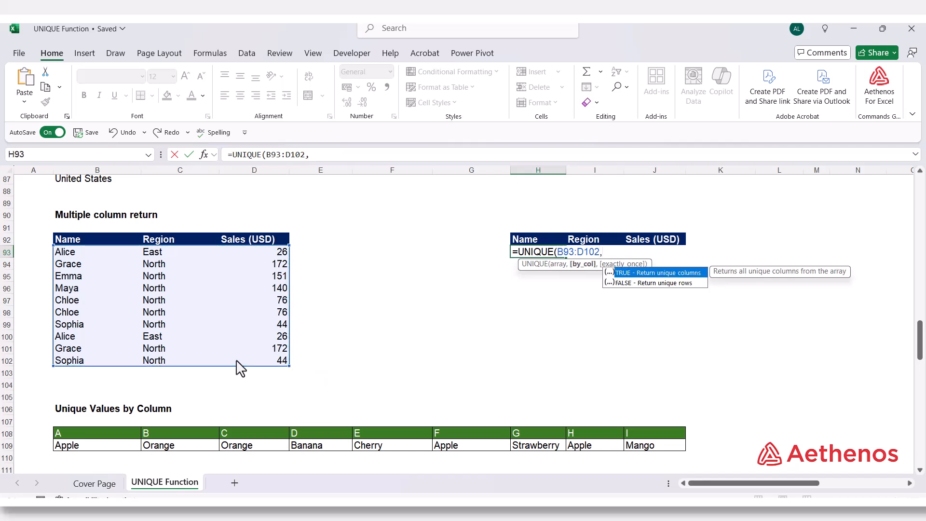
pyautogui.press('Down')
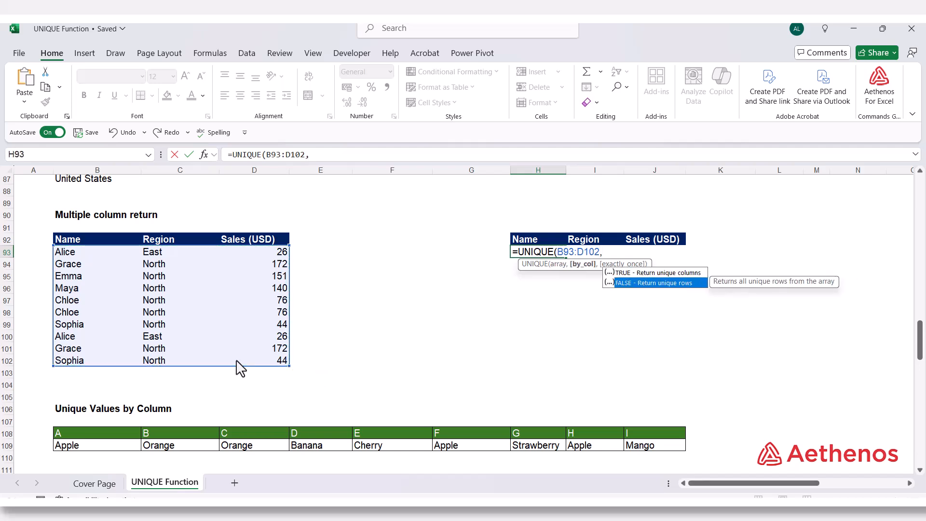
pyautogui.press('Tab')
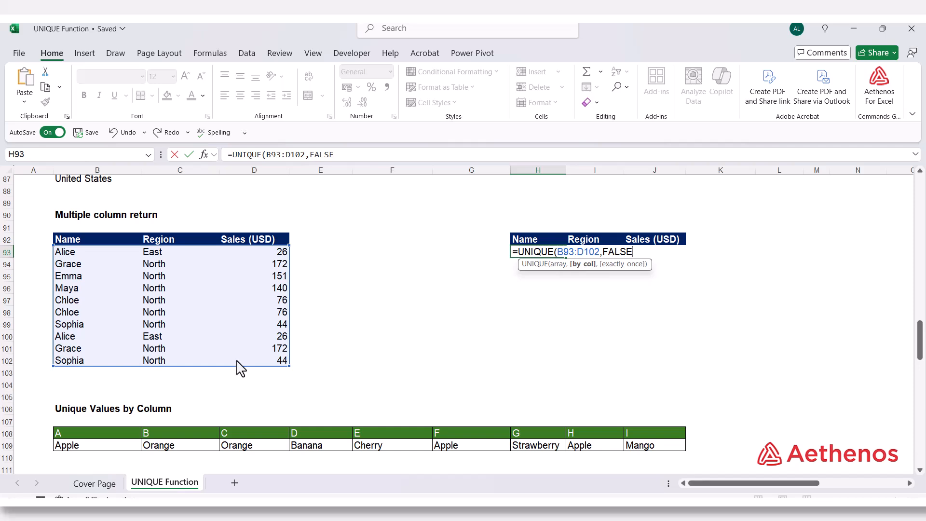
pyautogui.write(',')
pyautogui.press('Down')
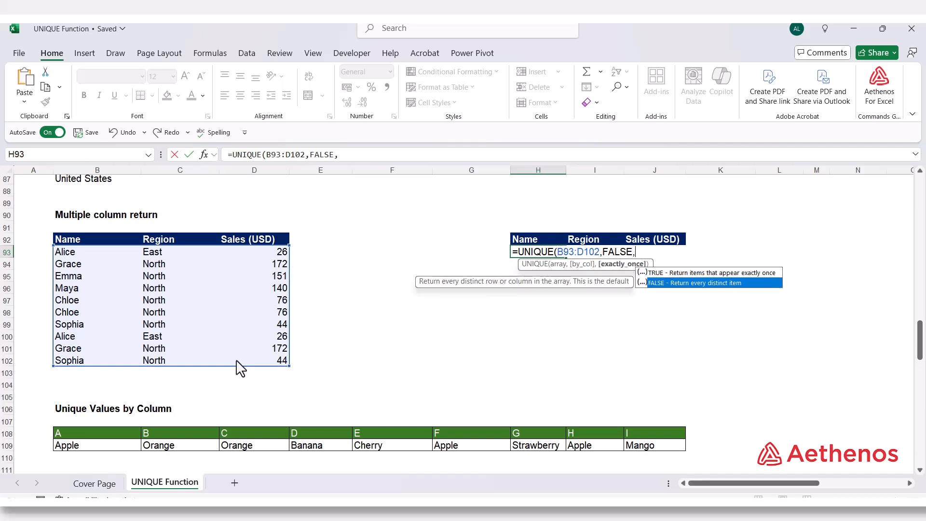
pyautogui.press('Tab')
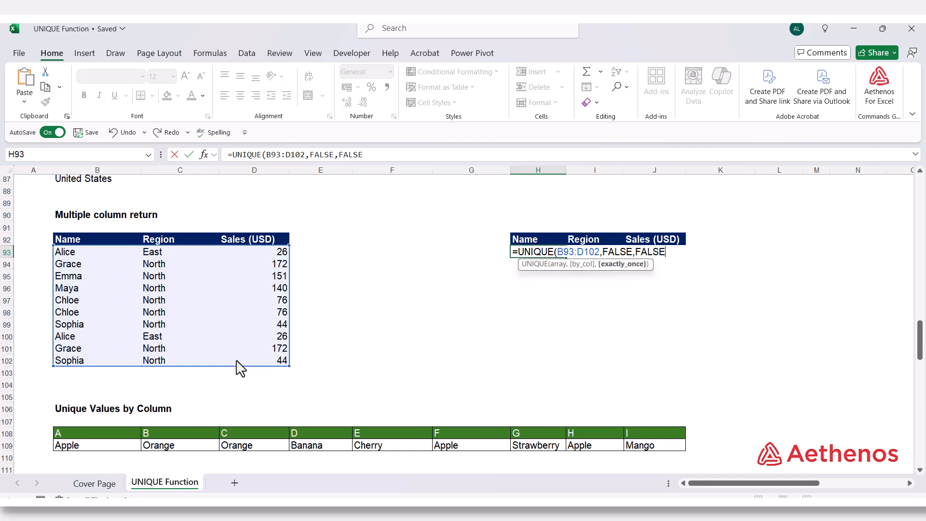
pyautogui.write(')')
pyautogui.press('Return')
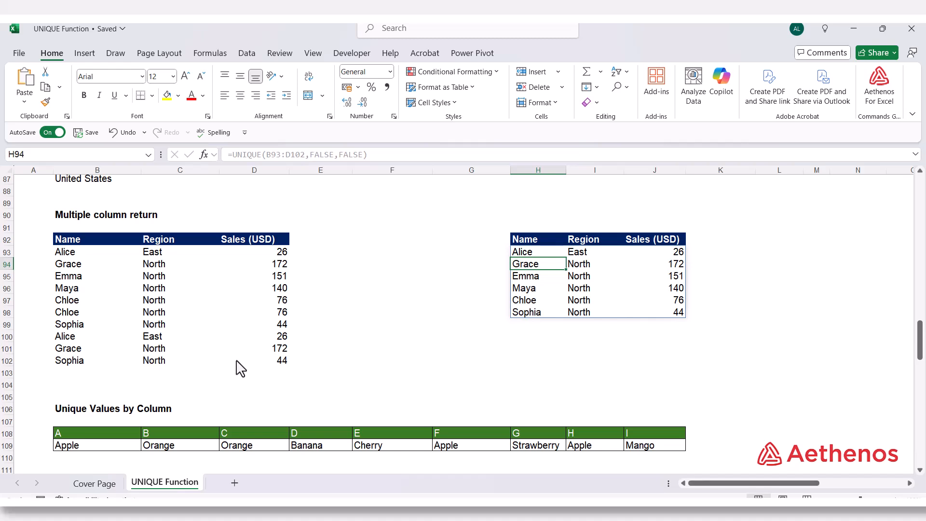
# Step: Compare the spilled multiple-column rows in H93:J98 with the matching and repeated rows of the source table B93:D102
pyautogui.click(512, 374)
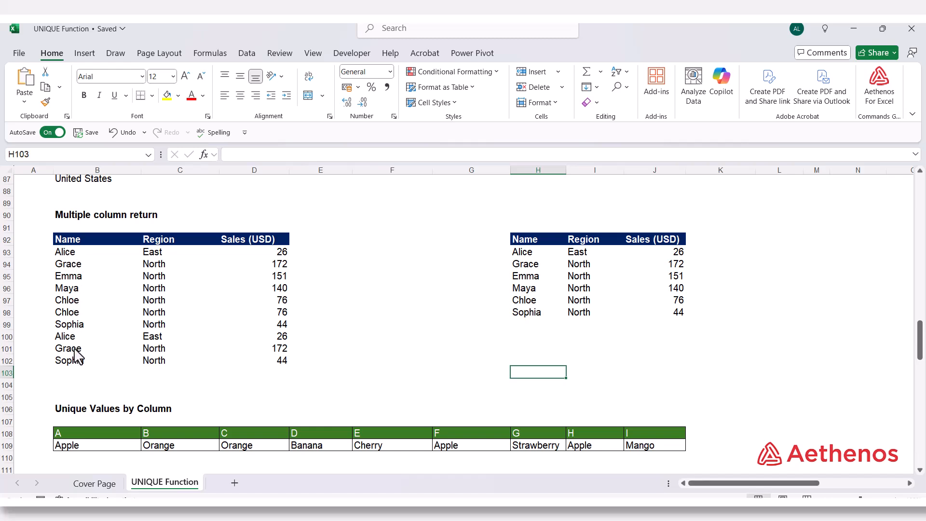
pyautogui.click(529, 254)
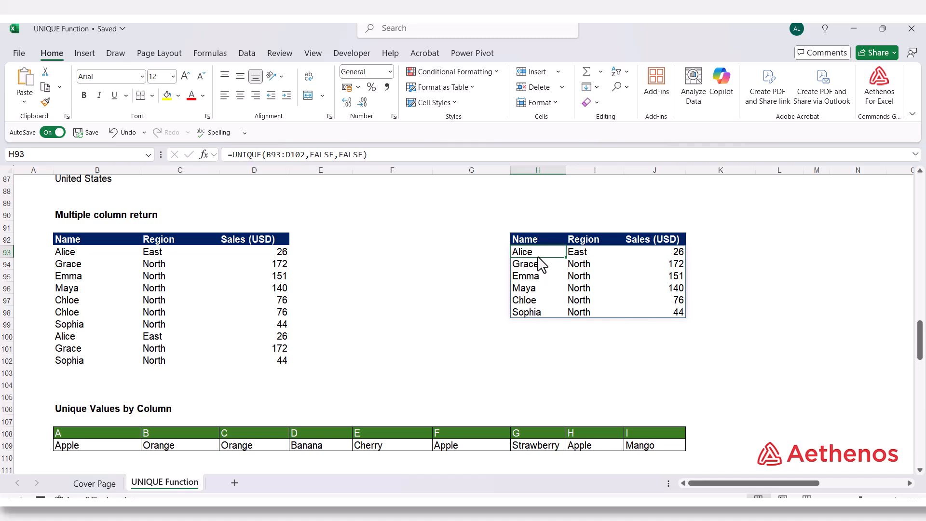
pyautogui.moveTo(47, 253); pyautogui.dragTo(263, 267)
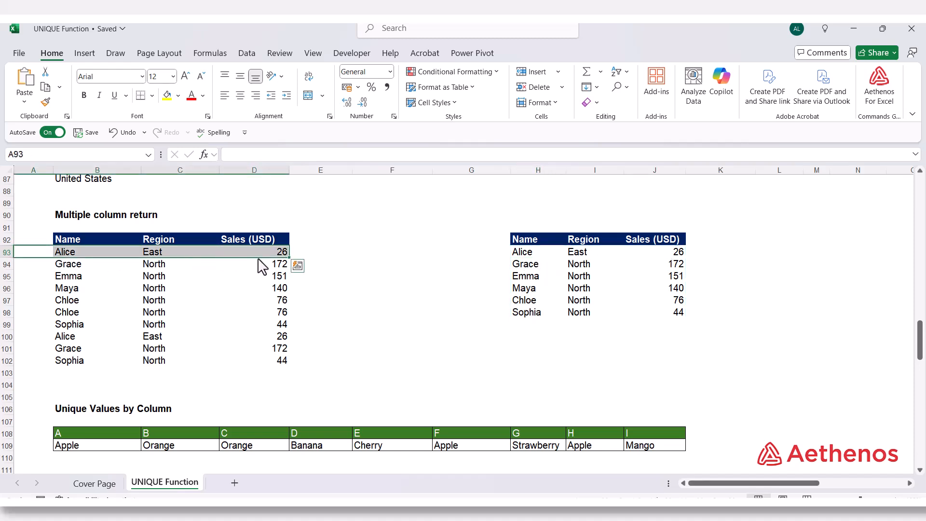
pyautogui.click(513, 265)
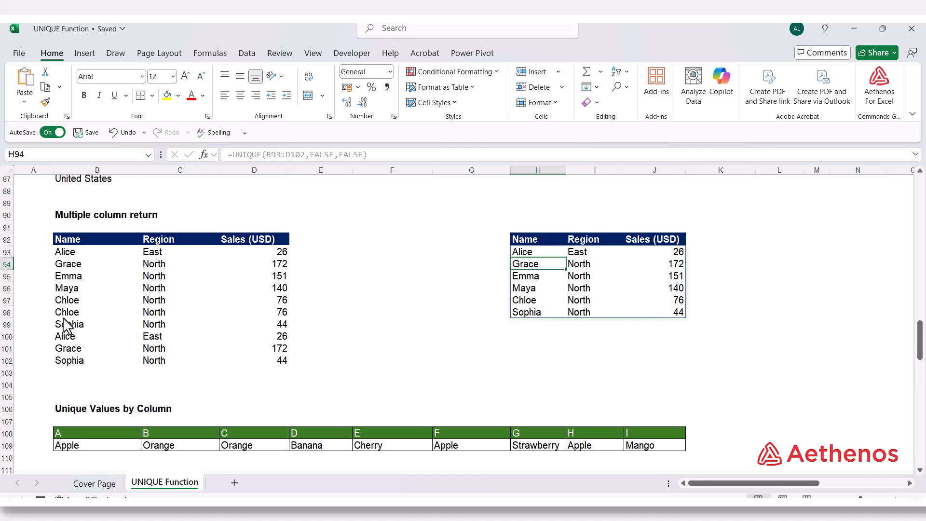
pyautogui.moveTo(70, 264); pyautogui.dragTo(262, 268)
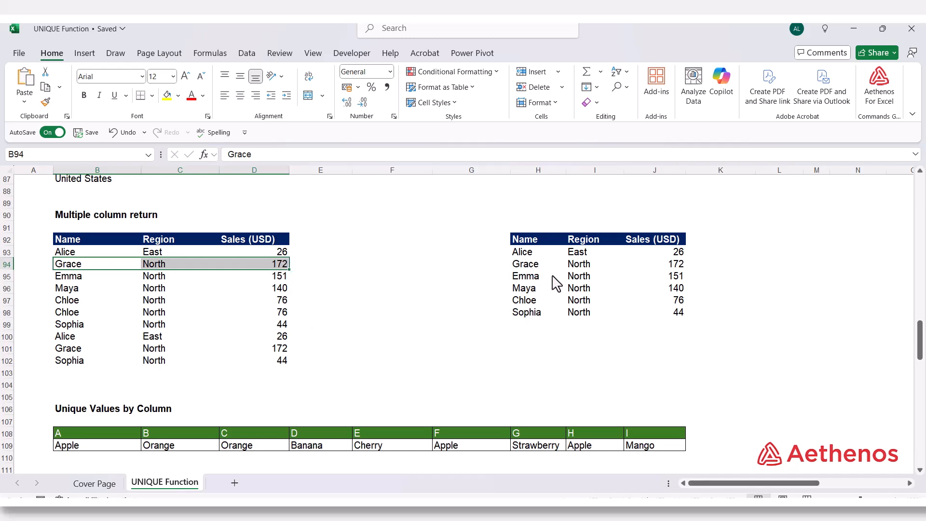
pyautogui.click(528, 280)
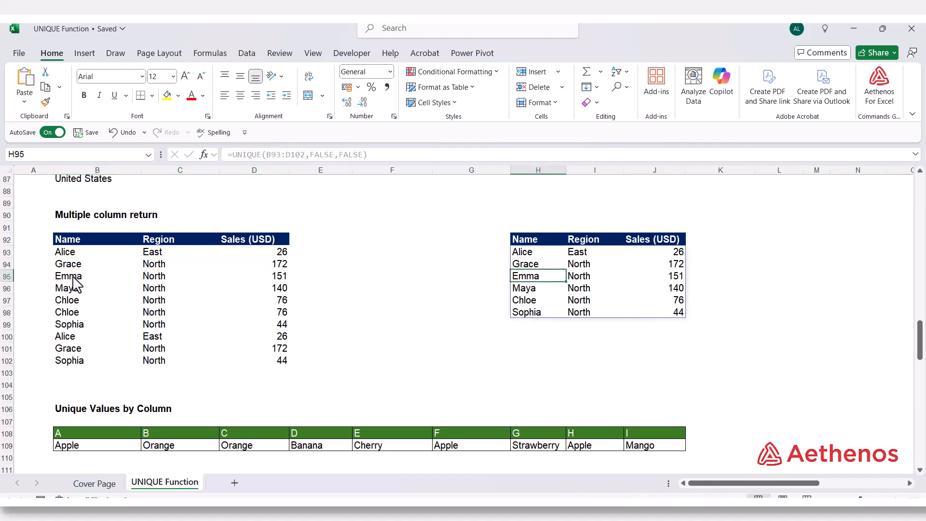
pyautogui.moveTo(73, 278); pyautogui.dragTo(236, 280)
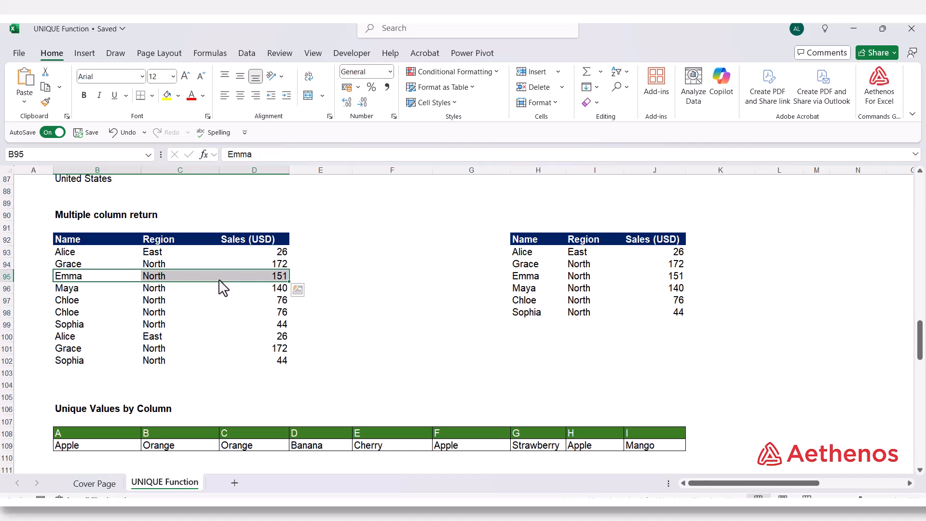
pyautogui.click(65, 365)
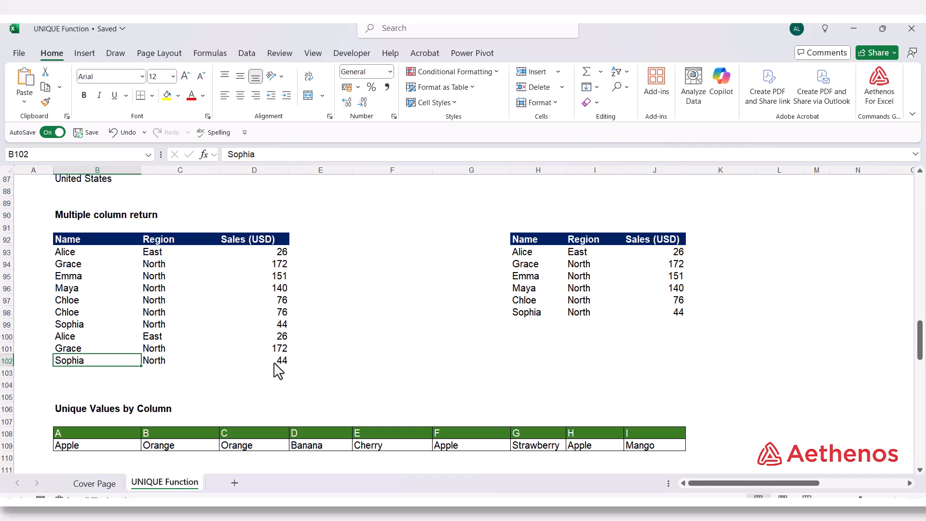
pyautogui.click(524, 316)
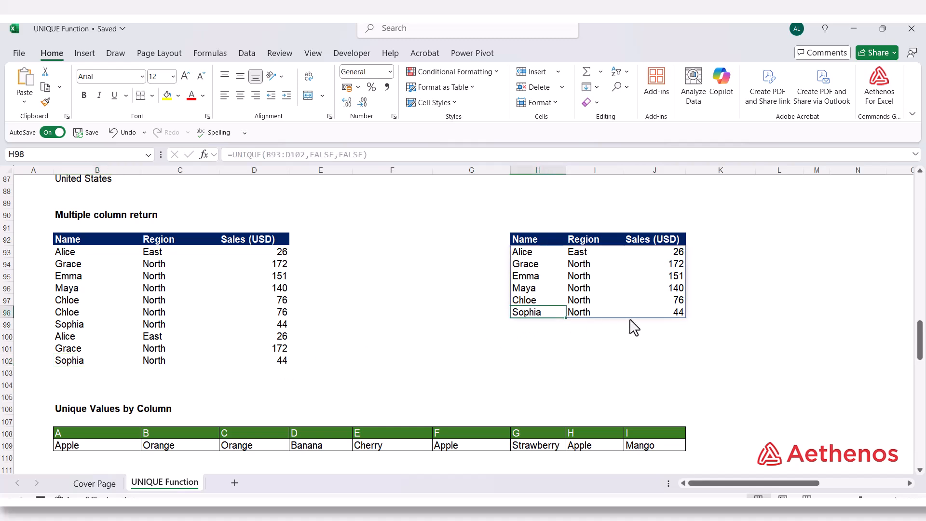
pyautogui.click(611, 354)
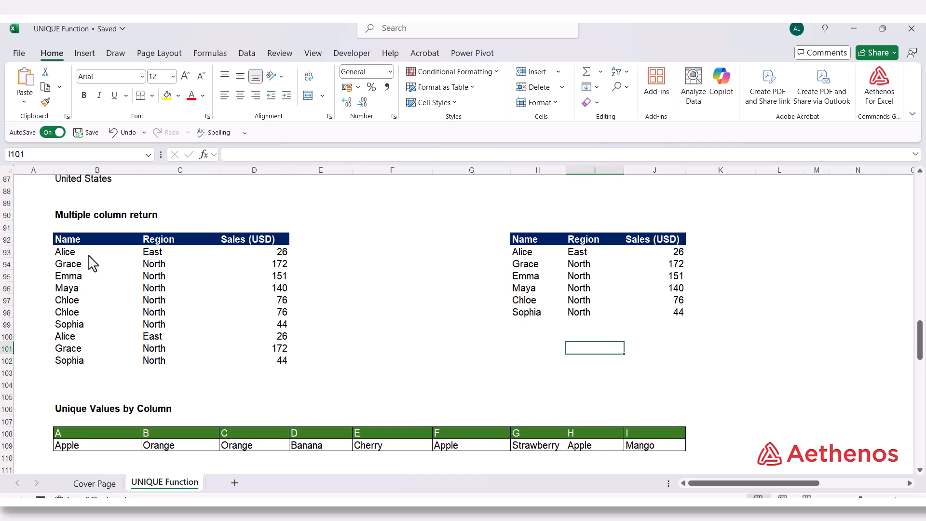
pyautogui.click(525, 264)
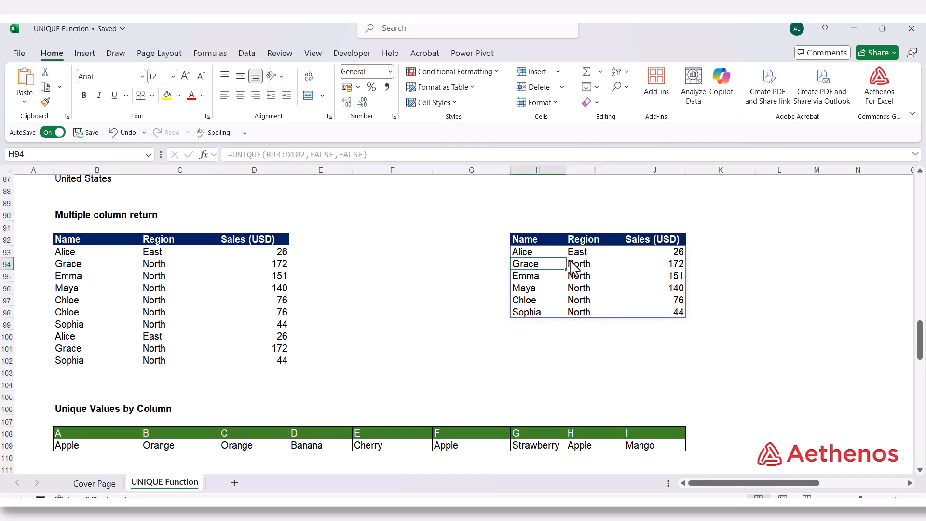
pyautogui.click(635, 269)
pyautogui.click(717, 299)
pyautogui.click(715, 314)
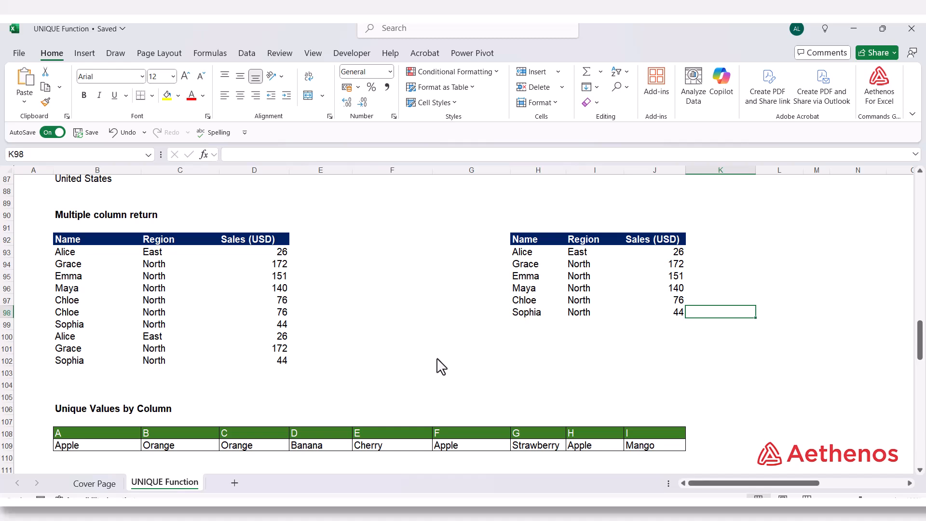
# Step: Enter =UNIQUE(B109:J109,TRUE) in B111 under Unique Values by Column to return the unique columns of the fruit row
pyautogui.scroll(-5, 436, 360)
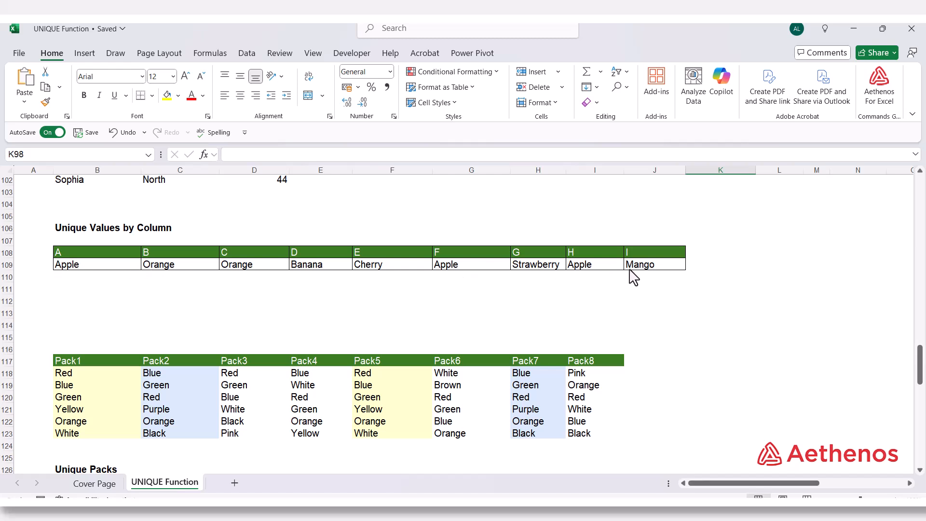
pyautogui.click(93, 297)
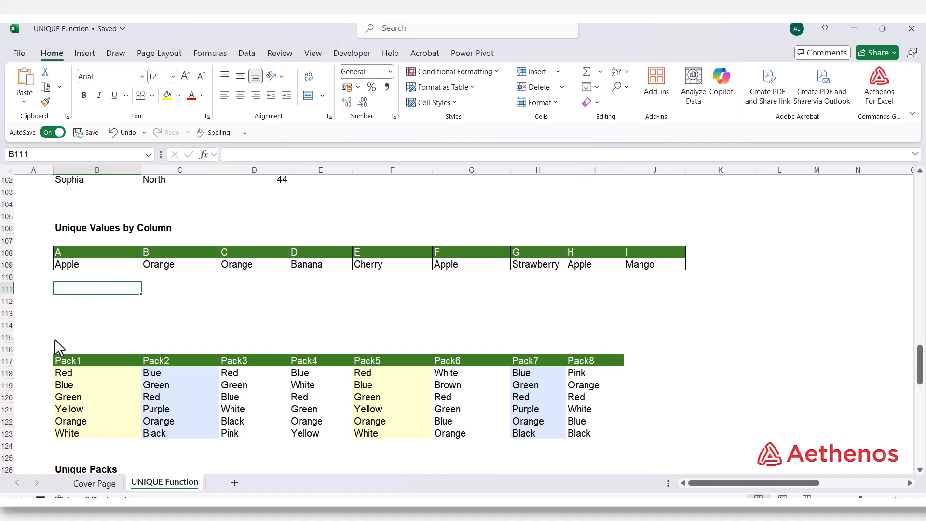
pyautogui.write('=uni')
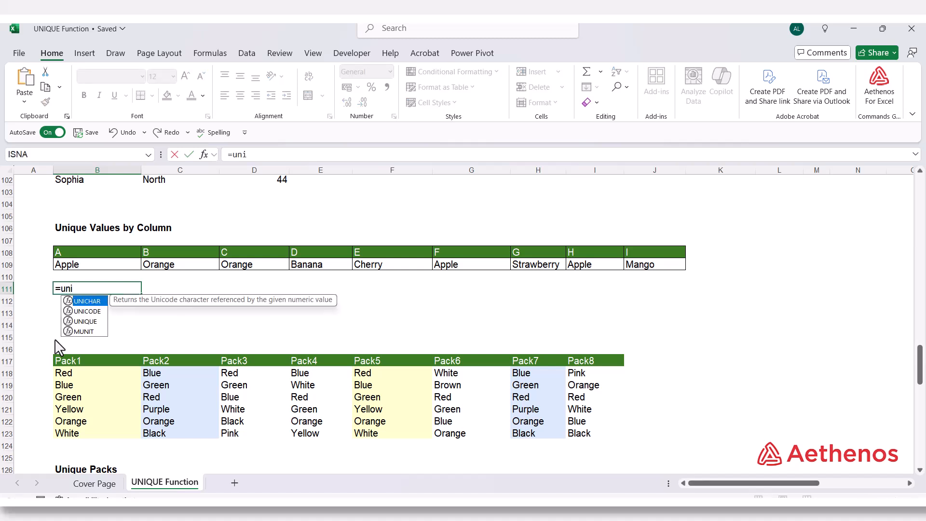
pyautogui.press('Down')
pyautogui.press('Down')
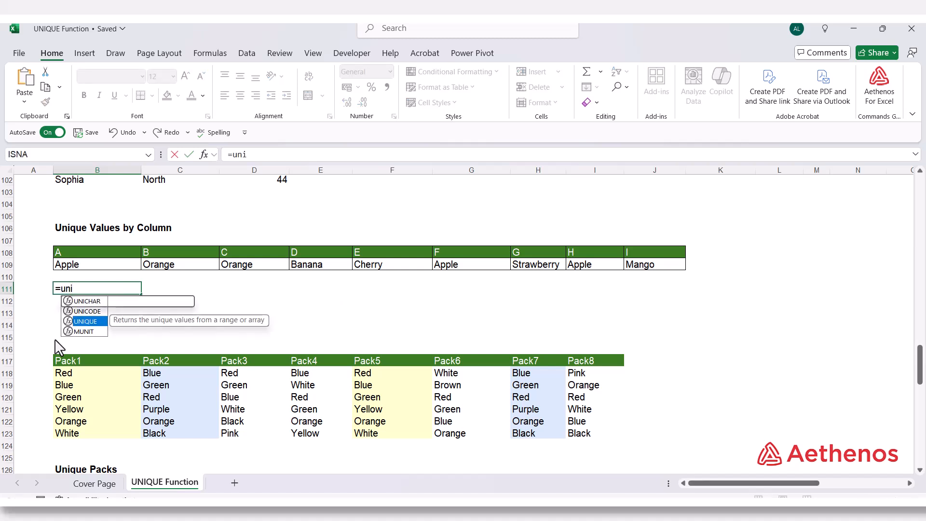
pyautogui.press('Tab')
pyautogui.moveTo(103, 266); pyautogui.dragTo(651, 268)
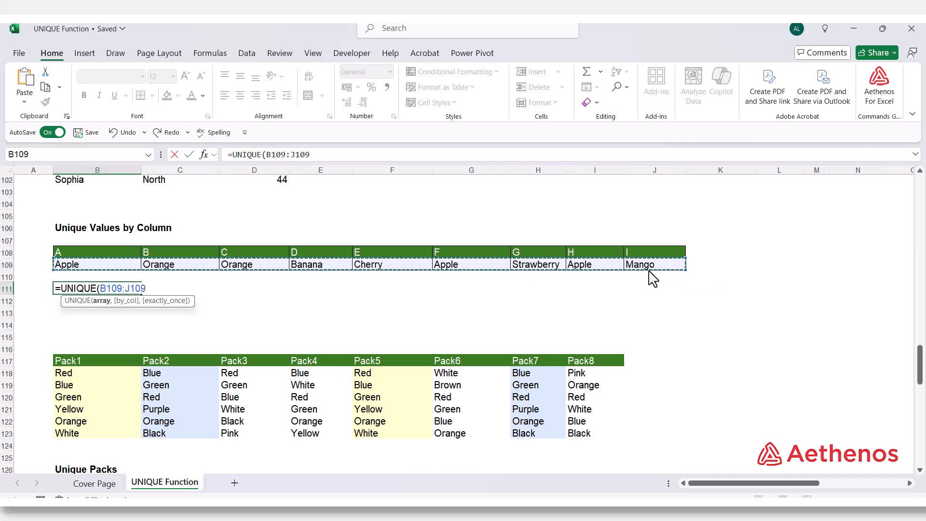
pyautogui.write(',')
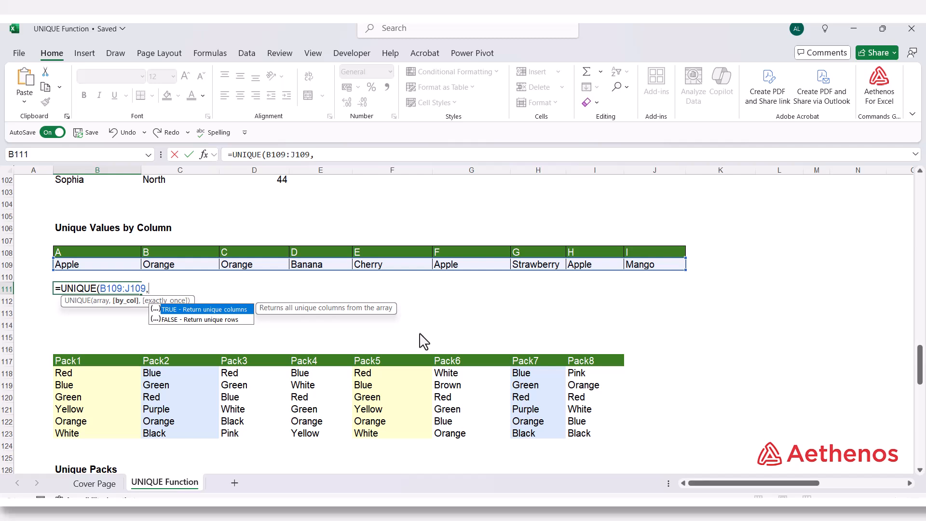
pyautogui.press('Tab')
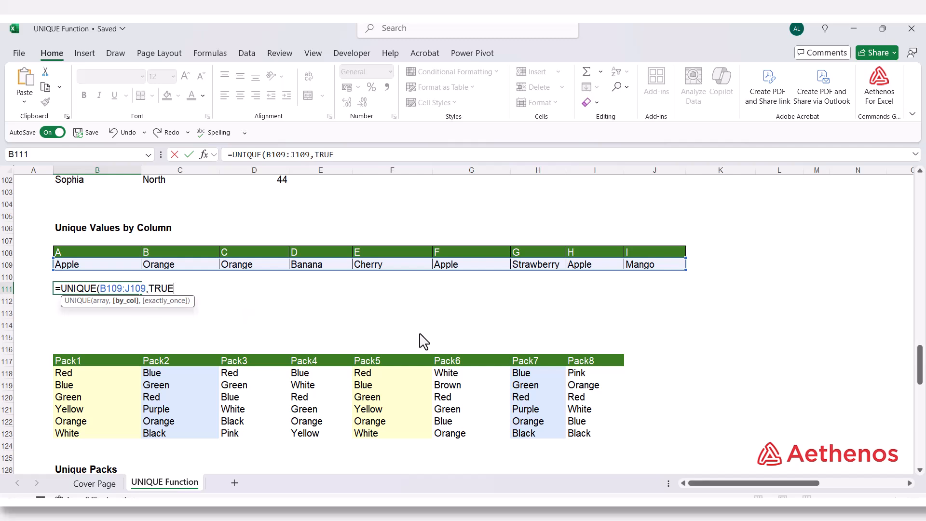
pyautogui.write(')')
pyautogui.press('Return')
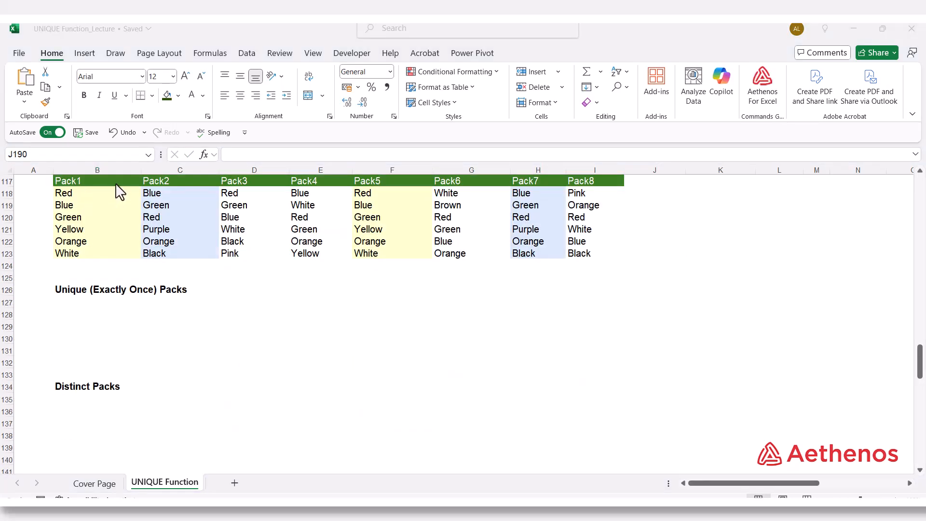
# Step: Examine the pack table B117:I123, comparing the colours of Pack1 with Pack5 and of Pack2 with Pack7
pyautogui.click(582, 182)
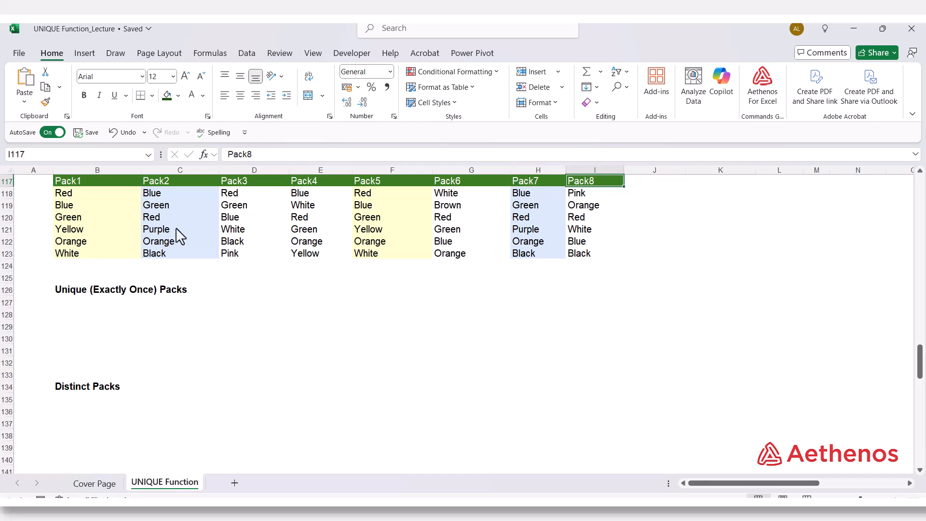
pyautogui.moveTo(83, 195); pyautogui.dragTo(83, 252)
pyautogui.click(94, 204)
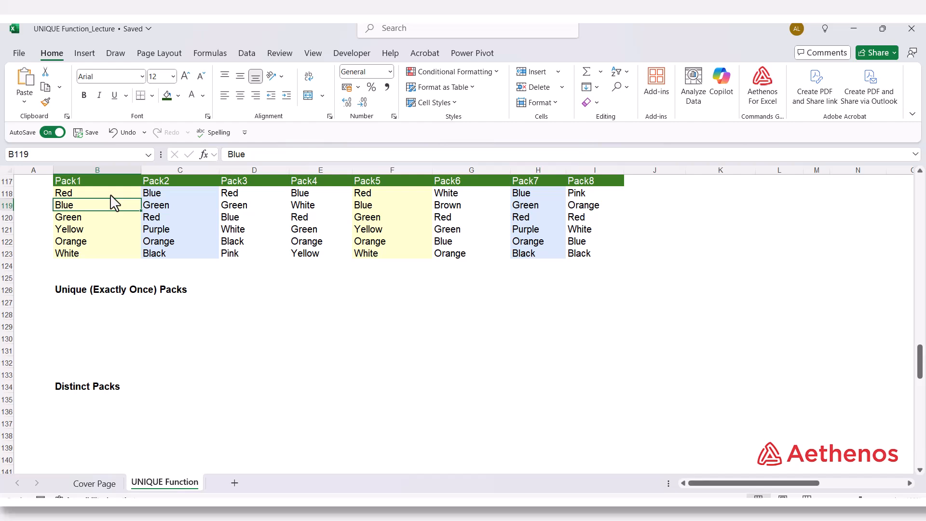
pyautogui.moveTo(111, 195); pyautogui.dragTo(112, 256)
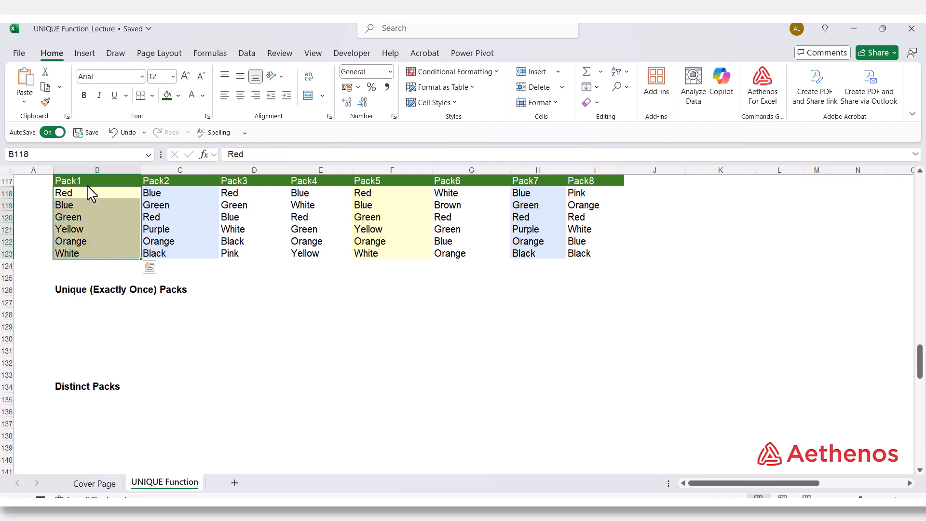
pyautogui.moveTo(379, 194); pyautogui.dragTo(388, 256)
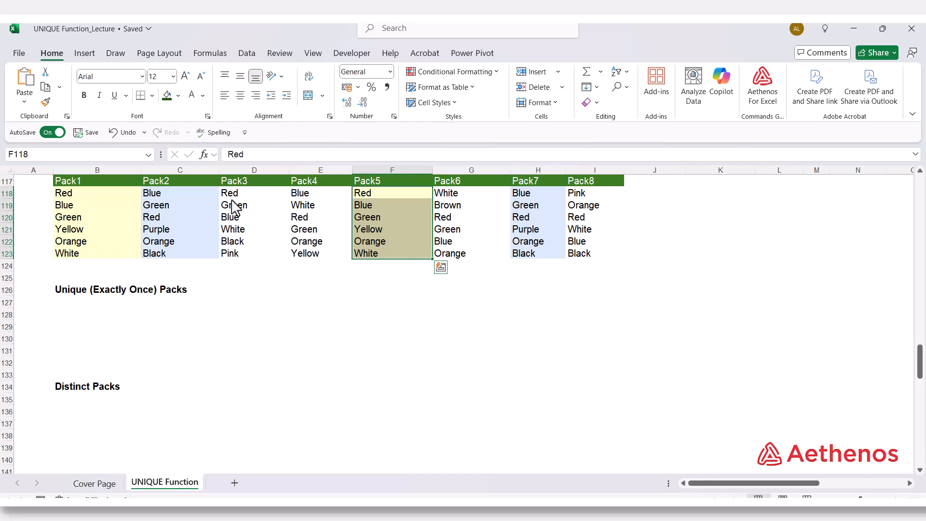
pyautogui.click(195, 203)
pyautogui.moveTo(175, 195); pyautogui.dragTo(174, 245)
pyautogui.moveTo(526, 205); pyautogui.dragTo(528, 230)
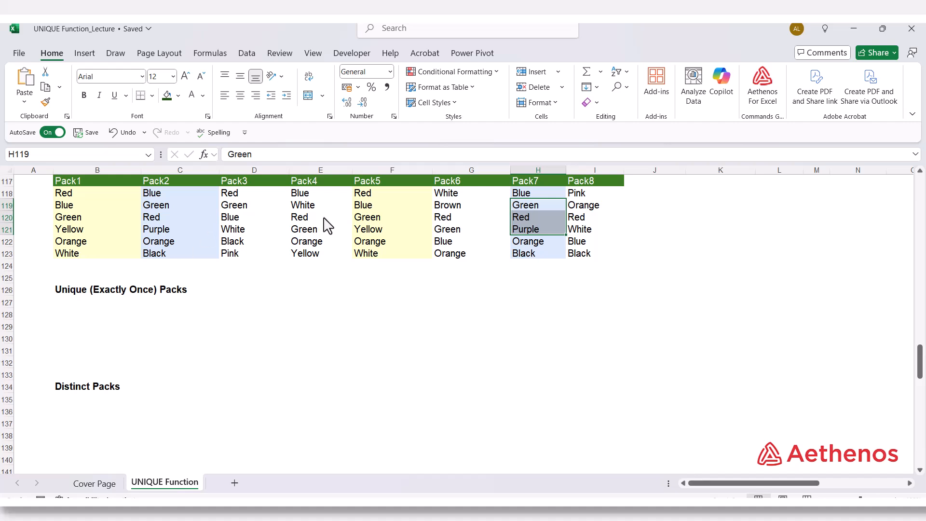
# Step: Enter =UNIQUE(B118:I123,TRUE,TRUE) in B127 under Unique (Exactly Once) Packs to return the pack columns that occur only once
pyautogui.click(92, 302)
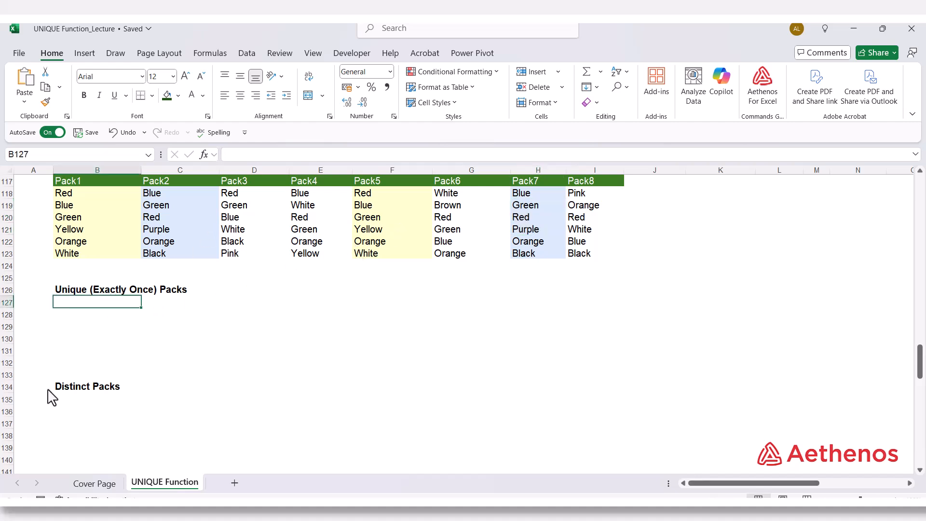
pyautogui.write('=')
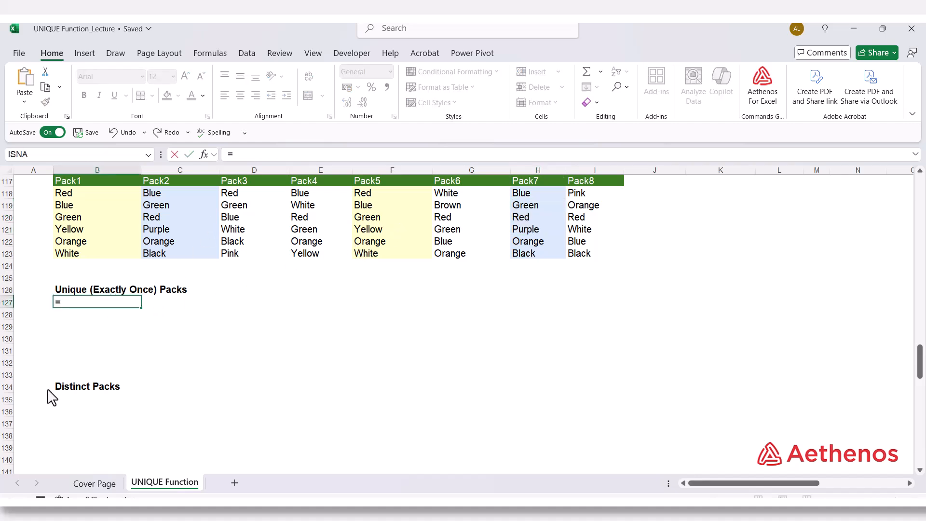
pyautogui.write('uni')
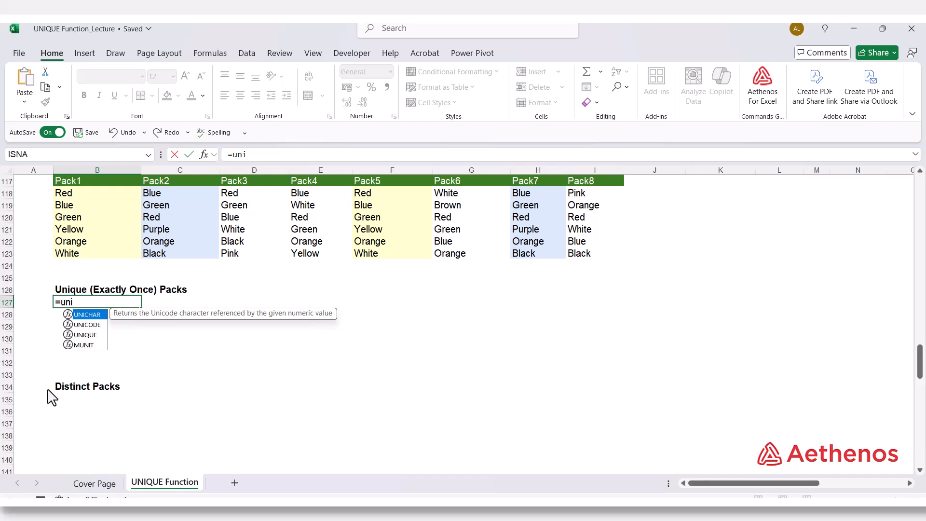
pyautogui.write('q')
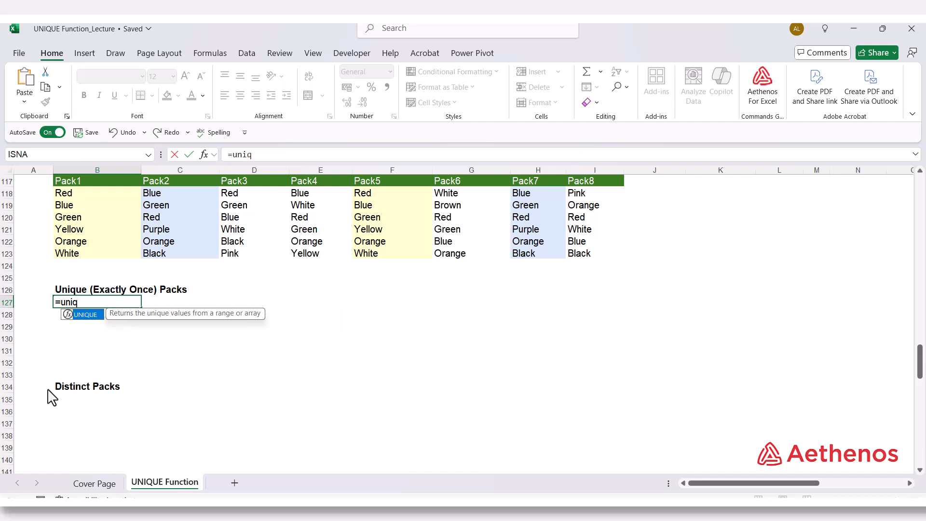
pyautogui.press('Tab')
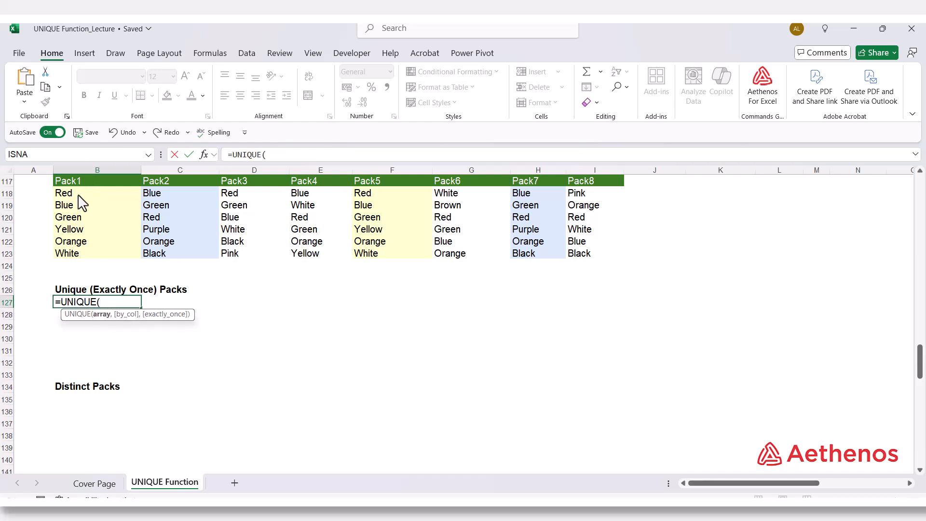
pyautogui.moveTo(79, 197); pyautogui.dragTo(594, 263)
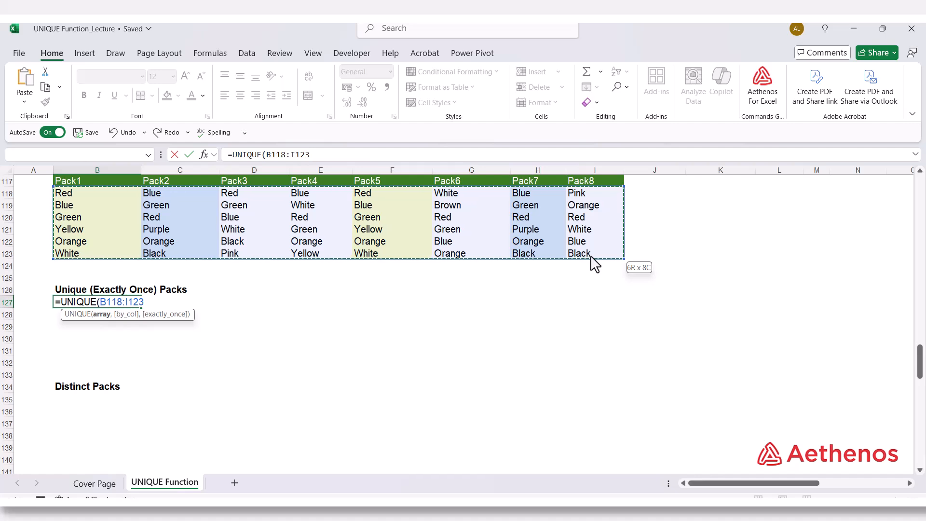
pyautogui.write(',')
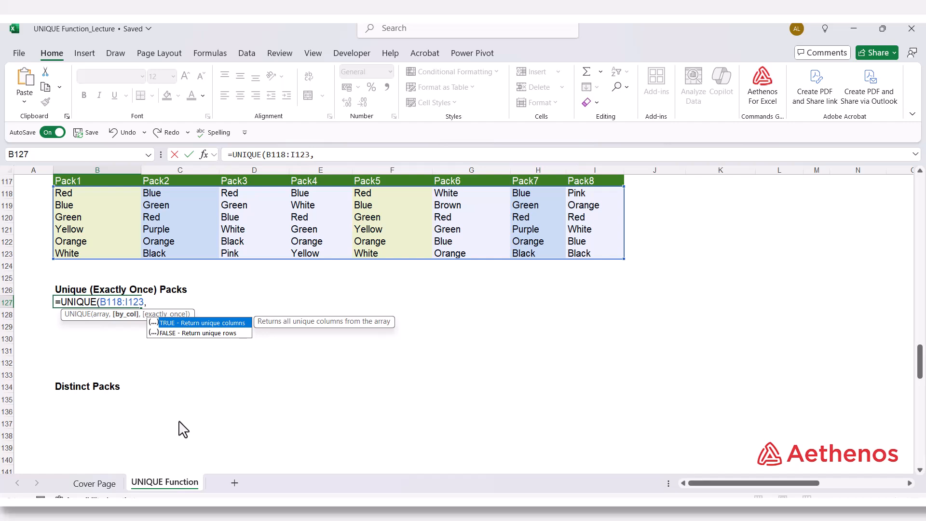
pyautogui.press('Tab')
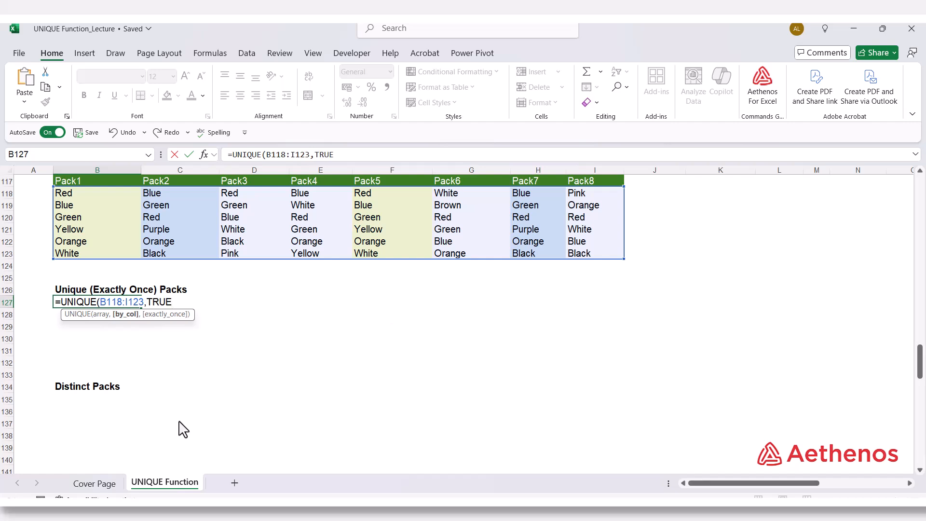
pyautogui.write(',')
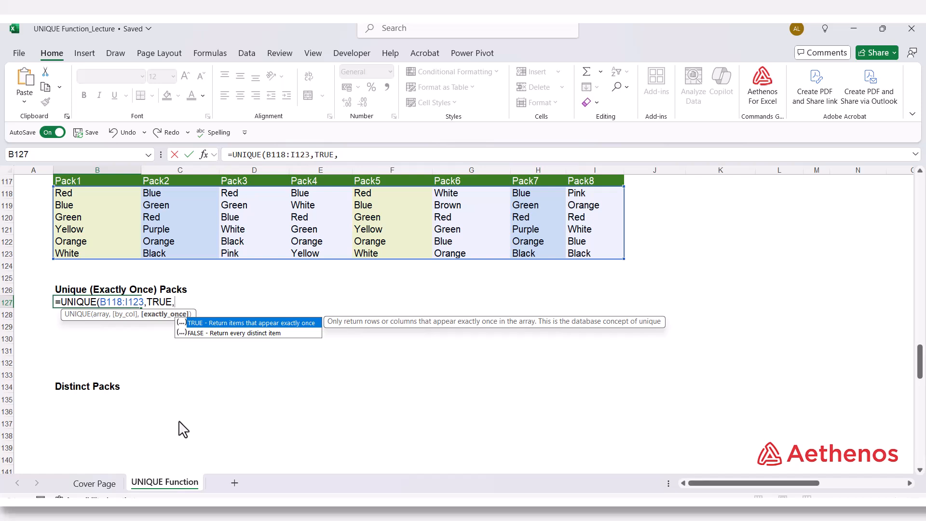
pyautogui.press('Tab')
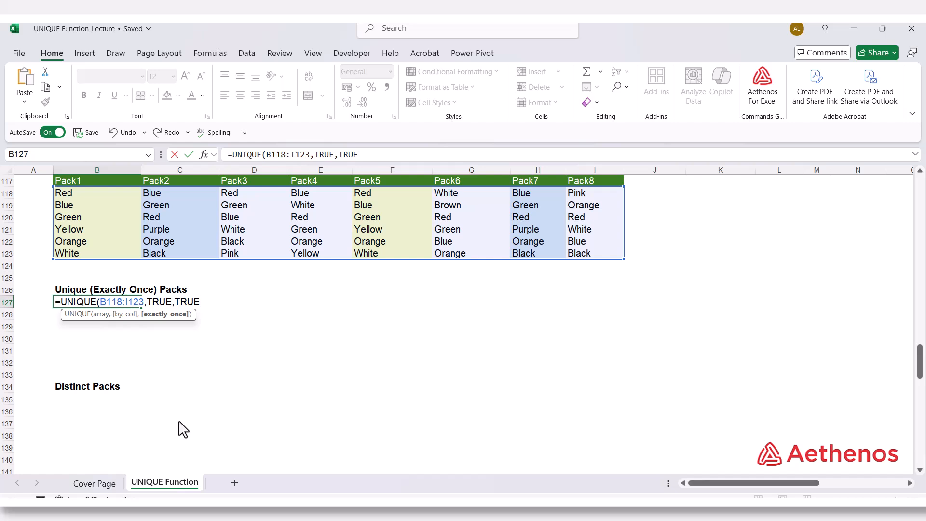
pyautogui.write(')')
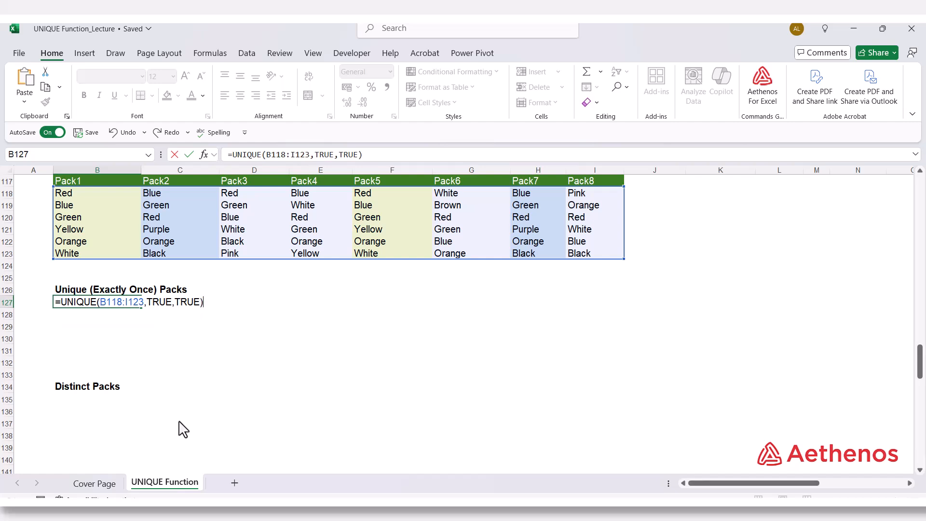
pyautogui.press('Return')
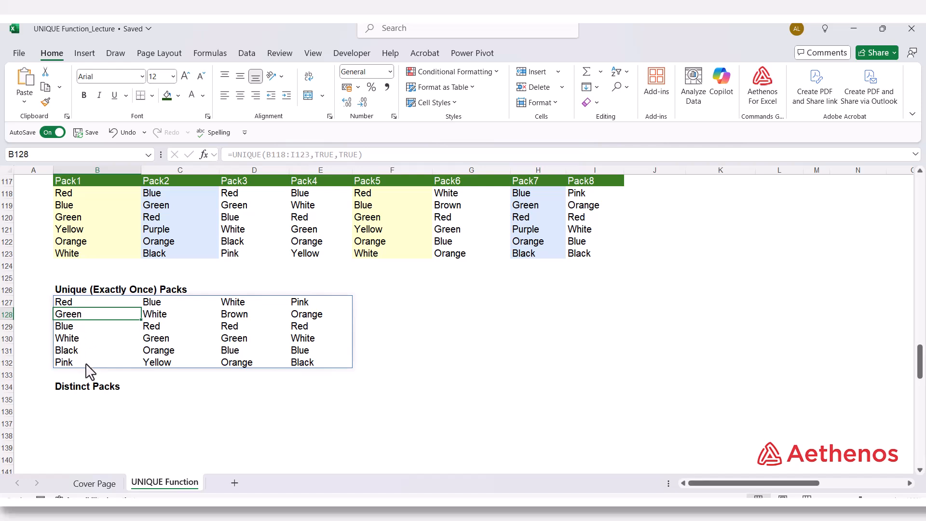
# Step: Compare the spilled exactly-once packs in B127:E132 with the Pack3, Pack4, Pack6 and Pack8 columns of the source table
pyautogui.moveTo(249, 185); pyautogui.dragTo(254, 251)
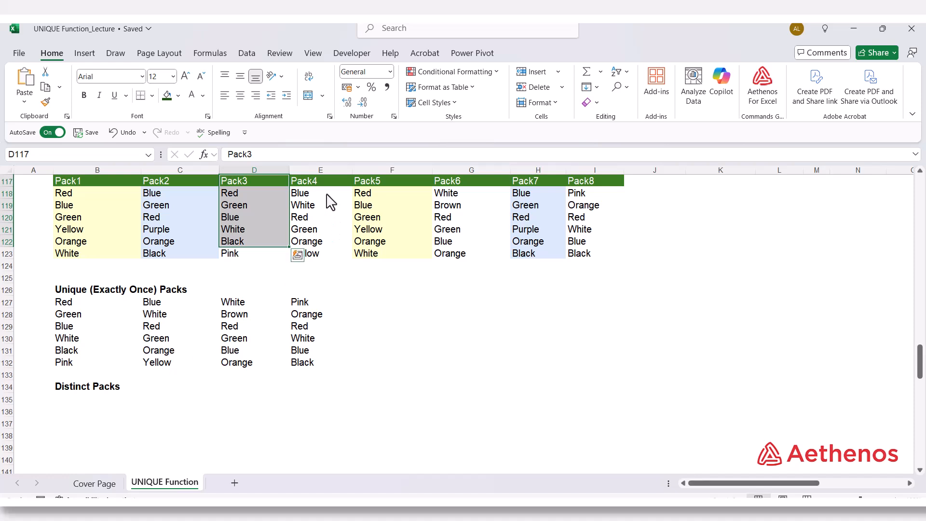
pyautogui.moveTo(323, 181); pyautogui.dragTo(317, 251)
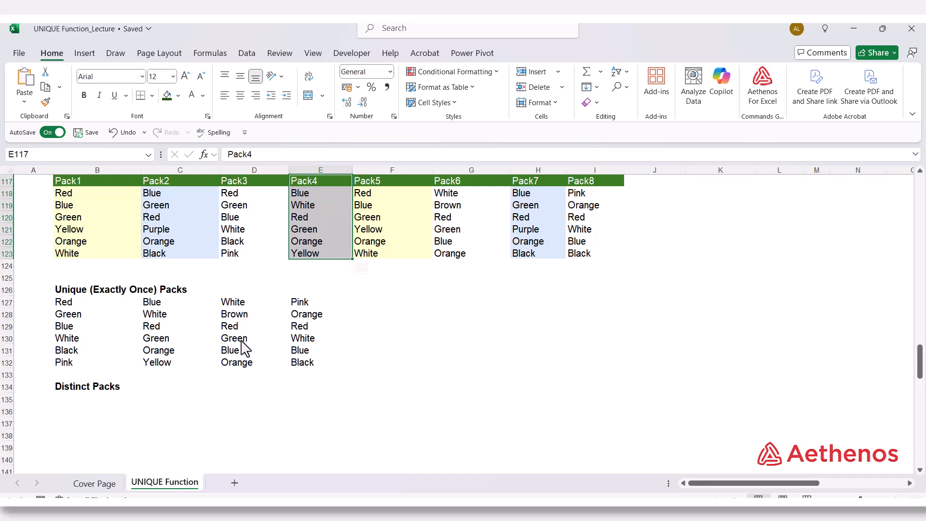
pyautogui.click(459, 184)
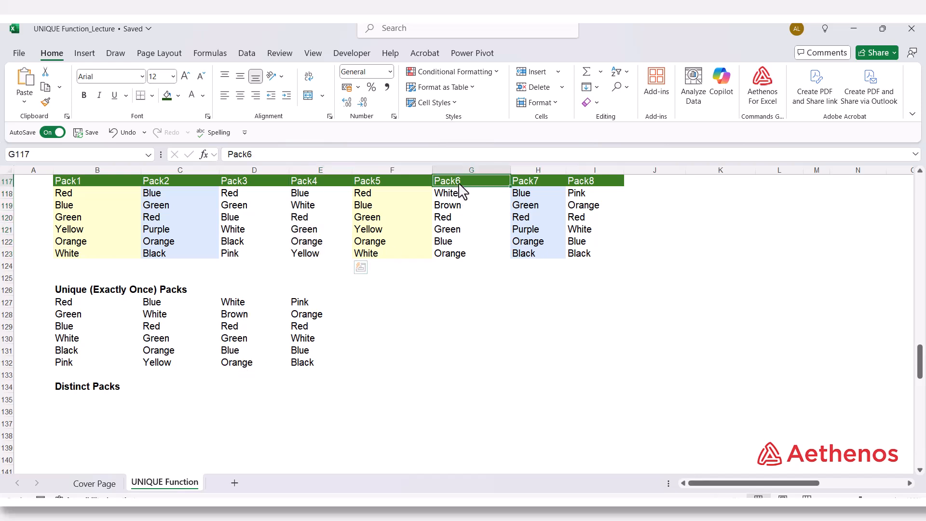
pyautogui.moveTo(461, 190); pyautogui.dragTo(462, 259)
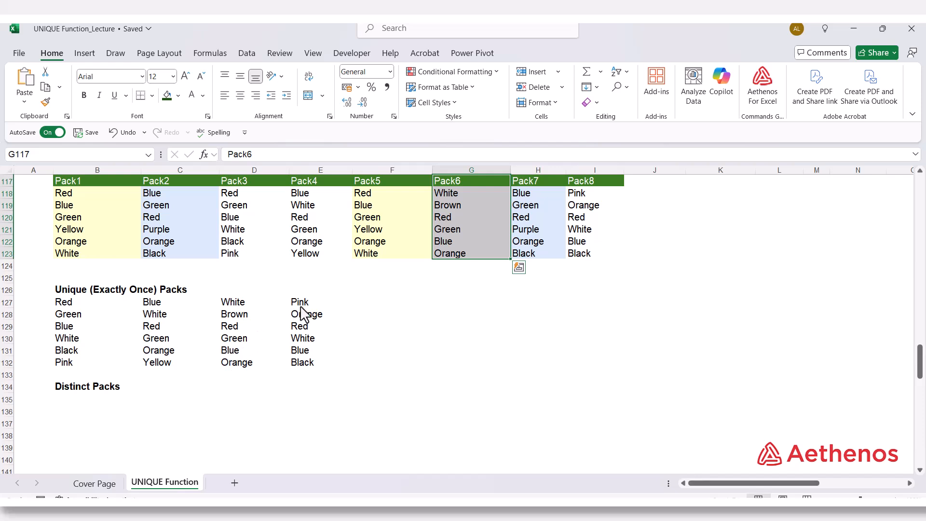
pyautogui.moveTo(315, 303); pyautogui.dragTo(317, 365)
pyautogui.click(388, 325)
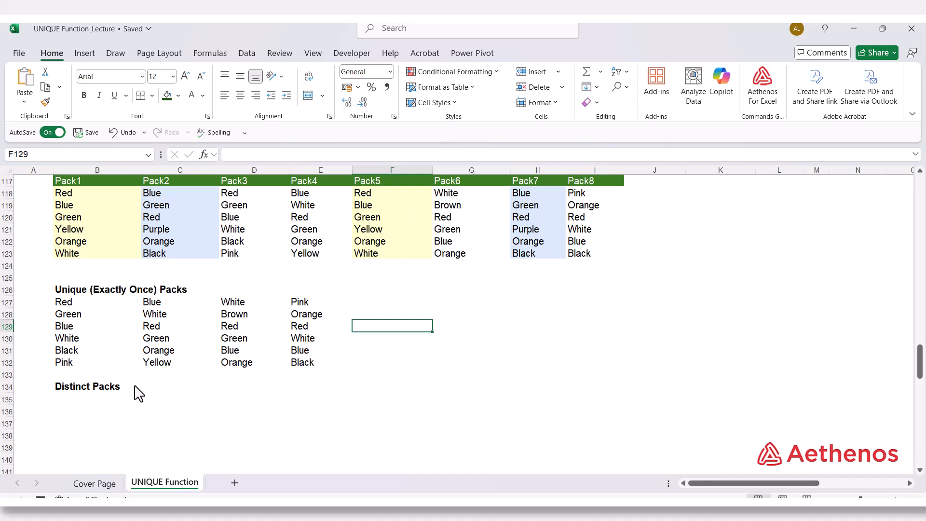
# Step: Enter =UNIQUE(B118:I123,TRUE,FALSE) in B135 under Distinct Packs to return every distinct pack column
pyautogui.click(74, 401)
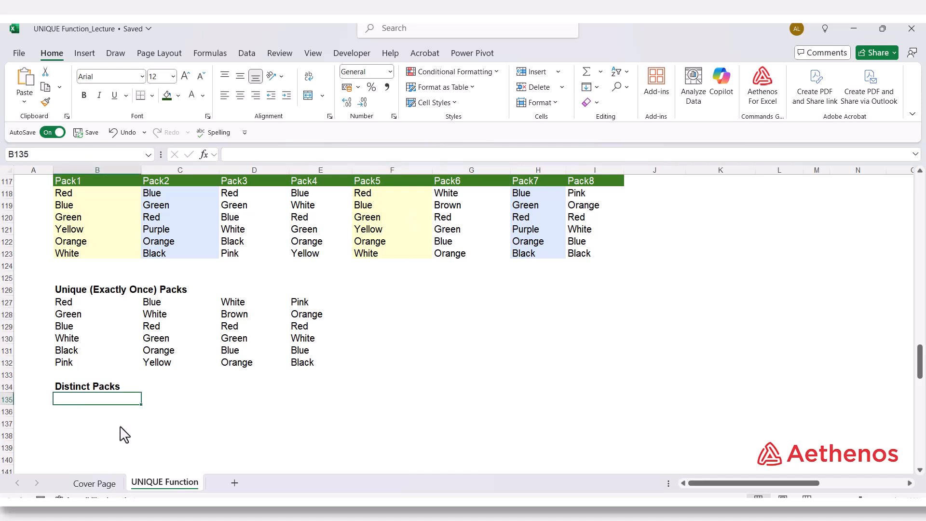
pyautogui.write('=')
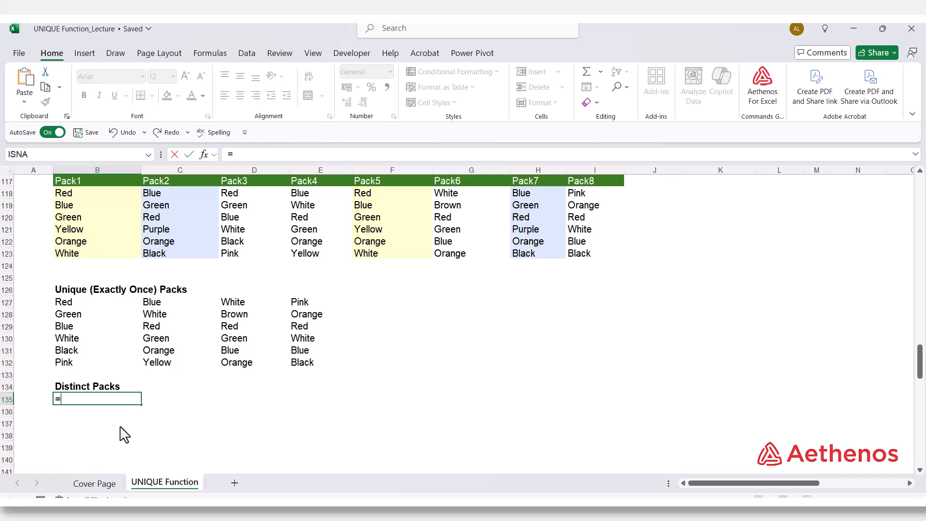
pyautogui.write('uni')
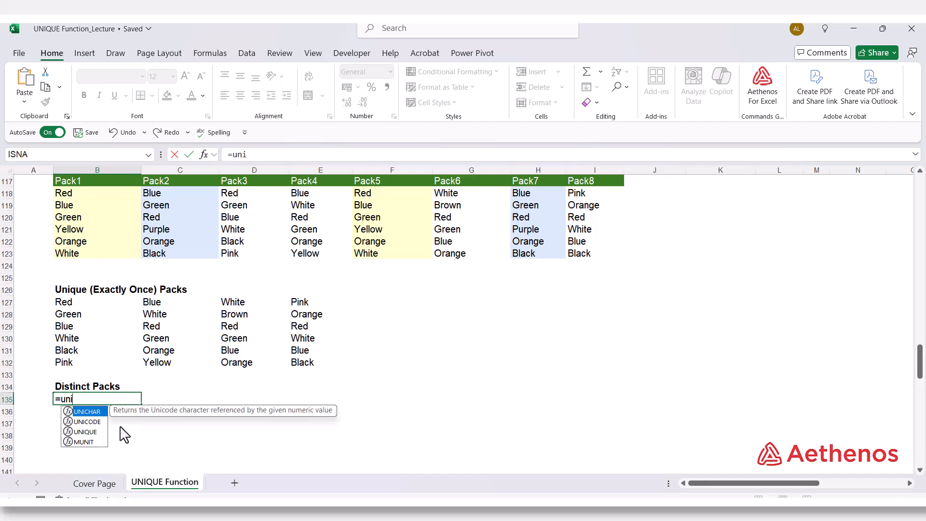
pyautogui.write('q')
pyautogui.press('Tab')
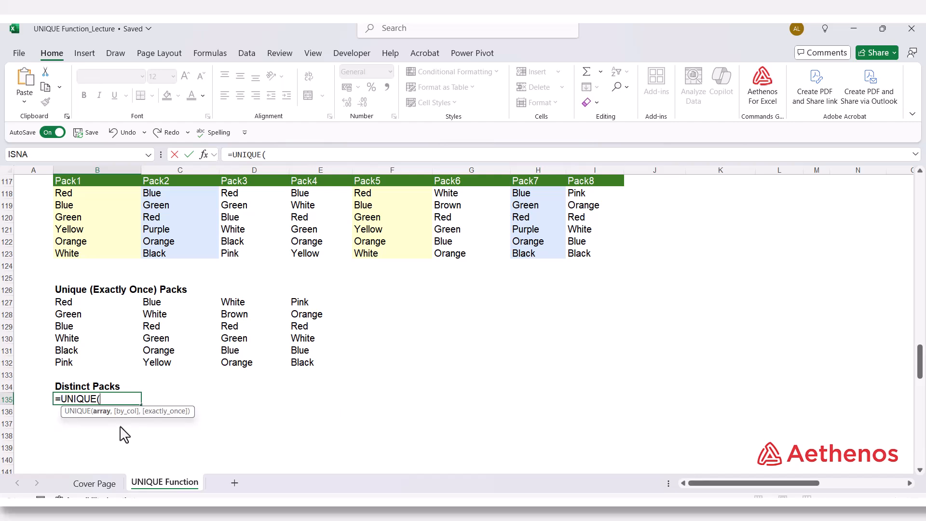
pyautogui.click(98, 198)
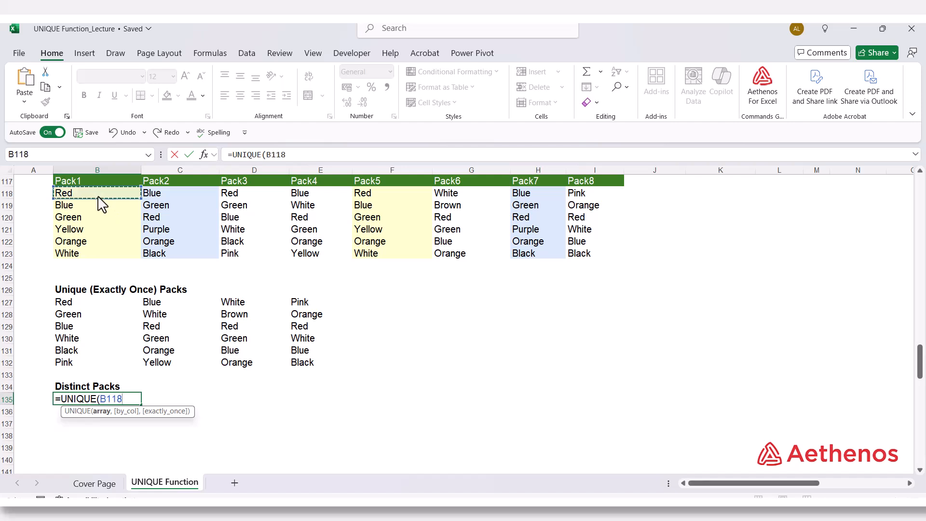
pyautogui.moveTo(102, 204); pyautogui.dragTo(581, 264)
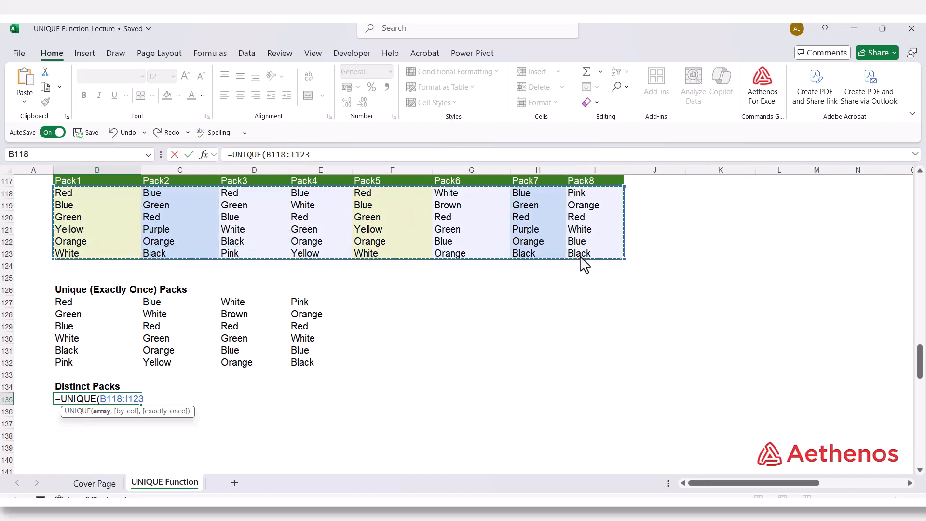
pyautogui.write(',')
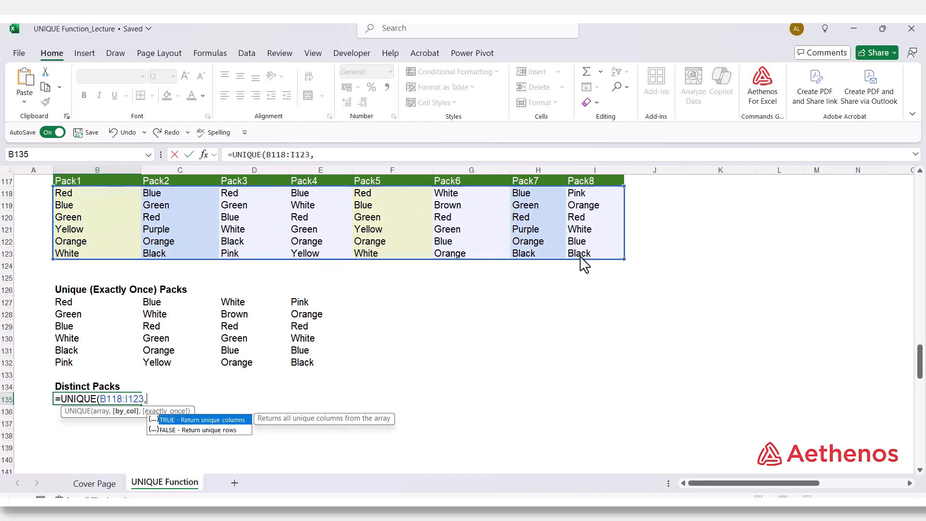
pyautogui.press('Tab')
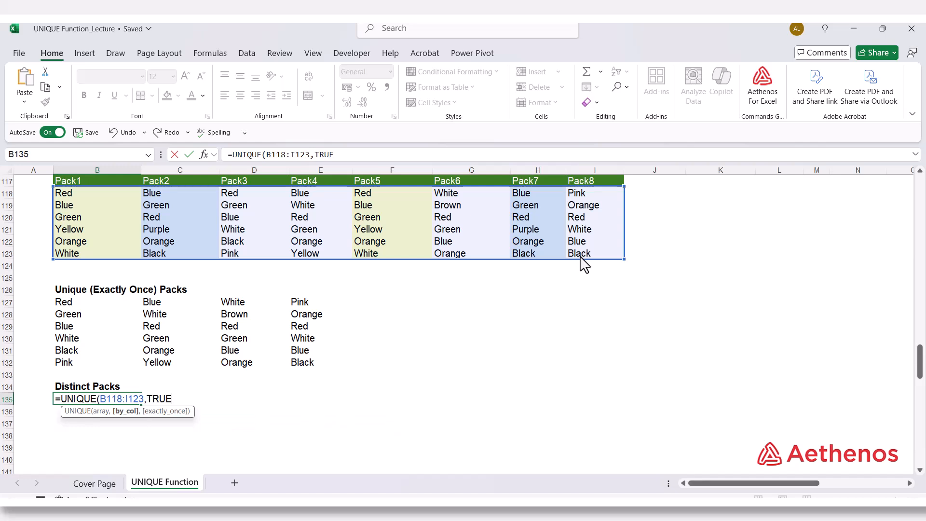
pyautogui.write(',')
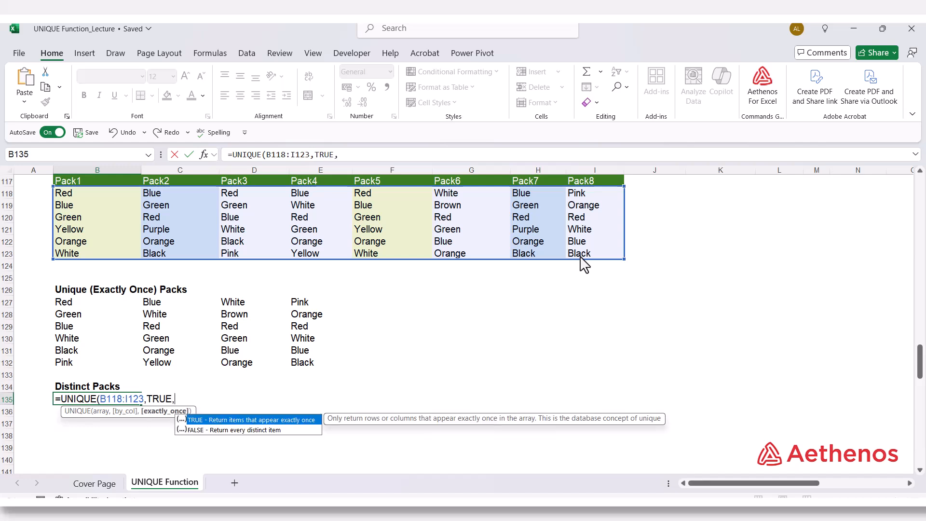
pyautogui.press('Down')
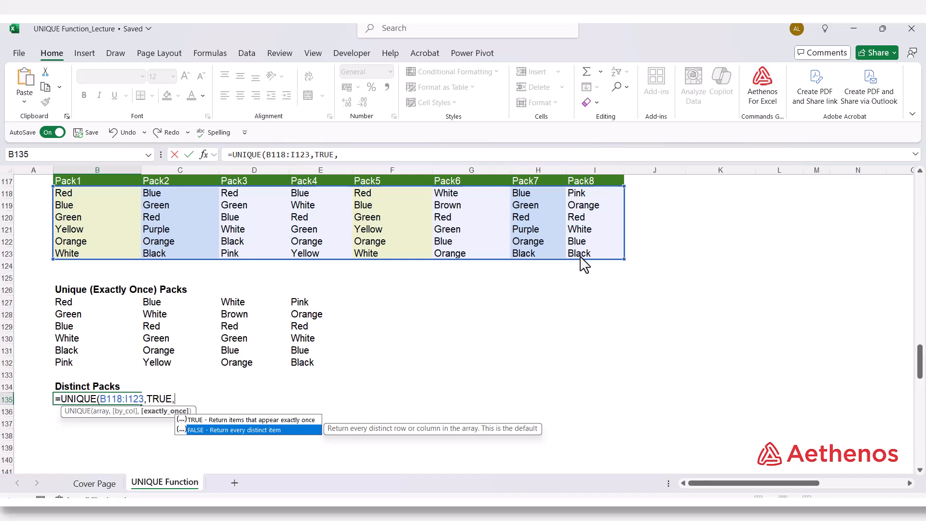
pyautogui.press('Tab')
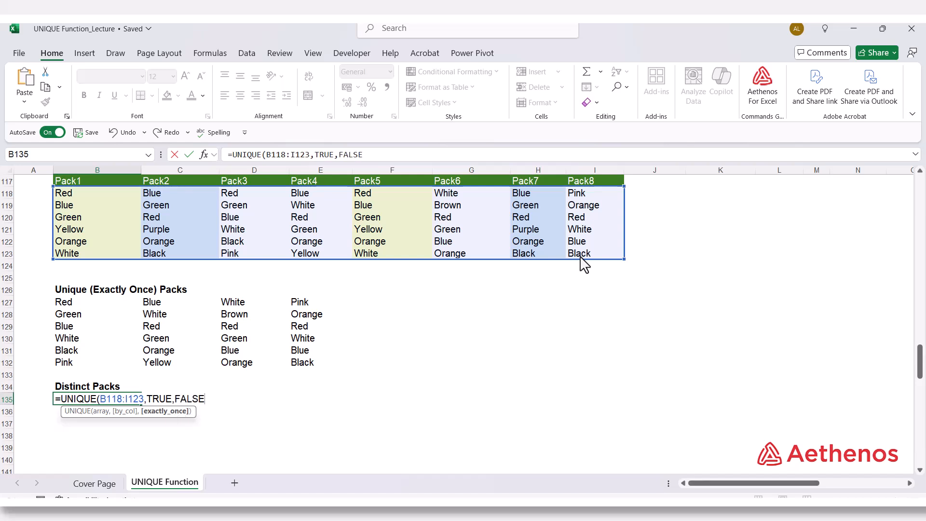
pyautogui.write(')')
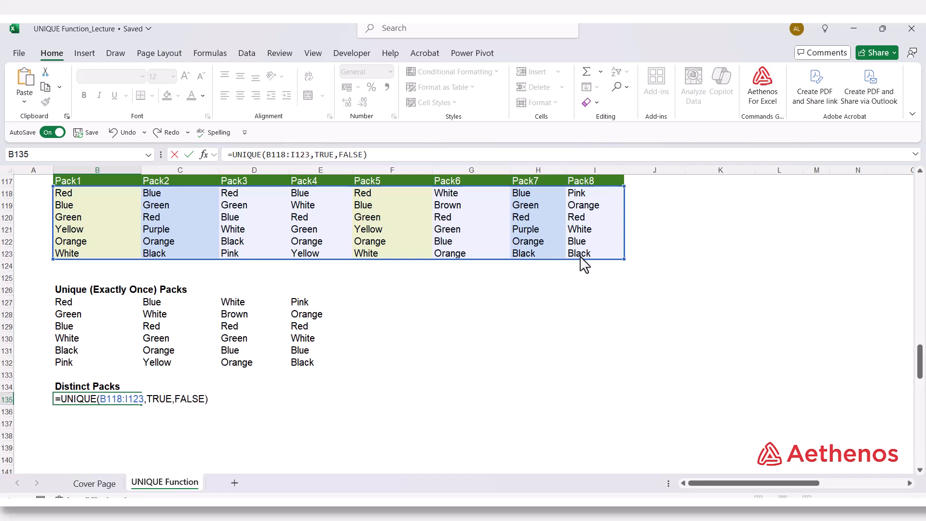
pyautogui.press('Return')
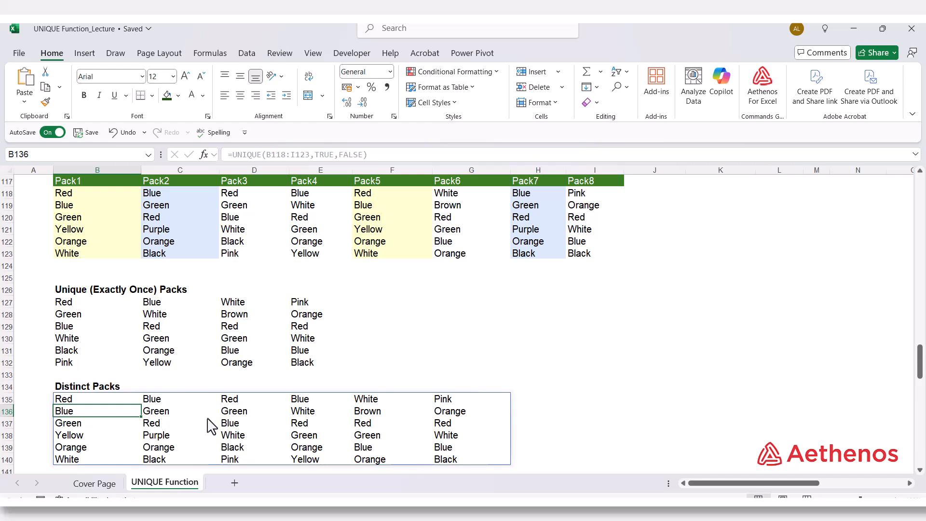
# Step: Review the spilled distinct packs in B135:G140 against the Pack1 to Pack8 columns of the source table
pyautogui.scroll(-2, 217, 414)
pyautogui.scroll(2, 159, 403)
pyautogui.click(430, 374)
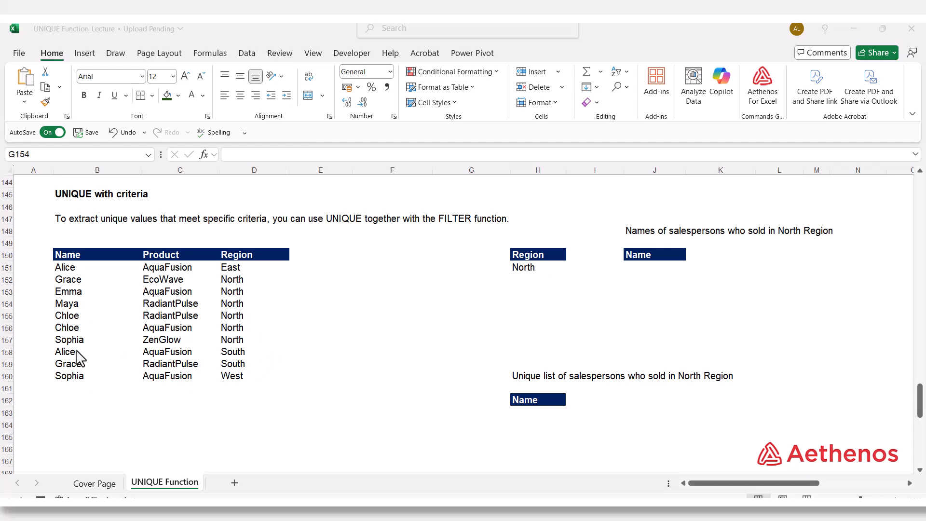
# Step: Enter =FILTER(B151:B160,D151:D160=H151) in J151 to list the names of salespersons who sold in the North region
pyautogui.click(541, 269)
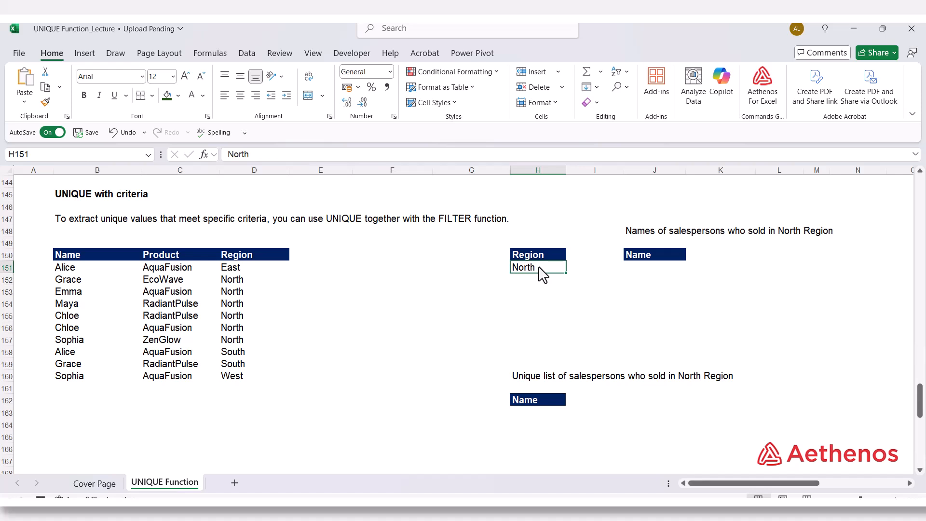
pyautogui.click(652, 268)
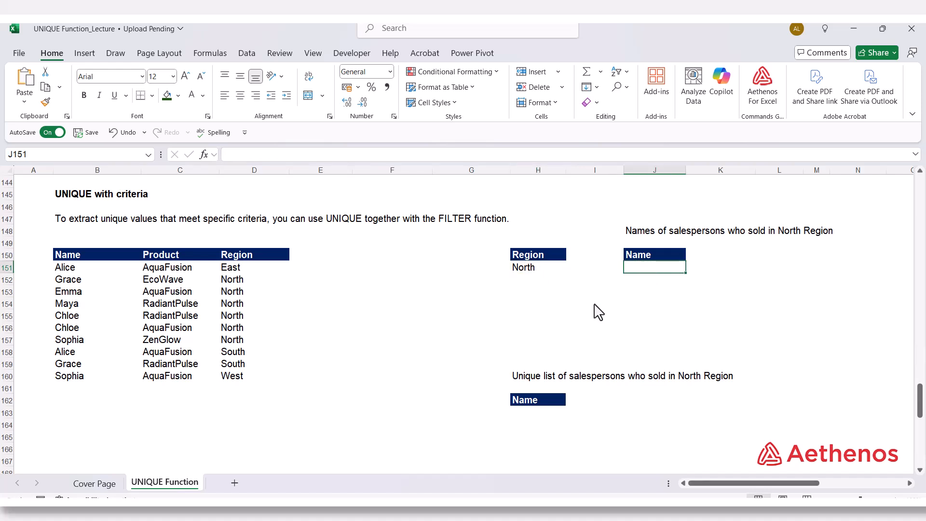
pyautogui.write('=')
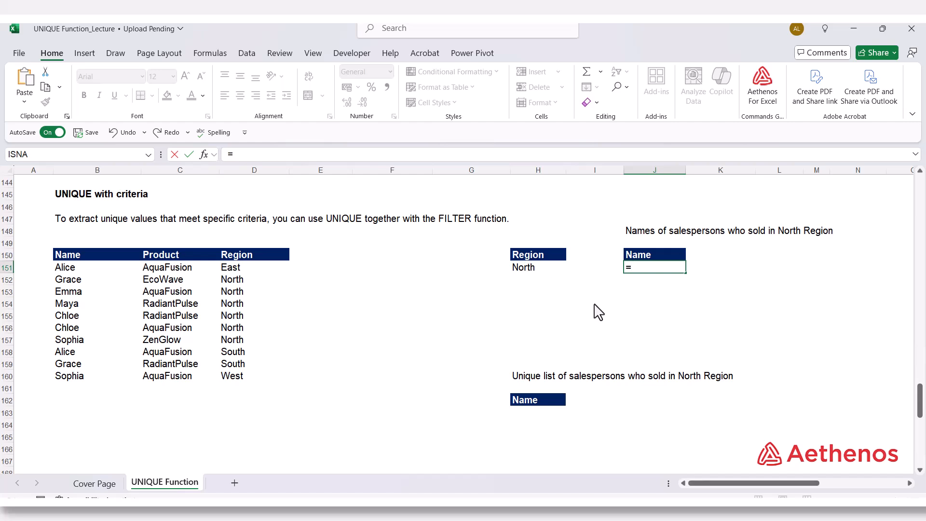
pyautogui.write('fil')
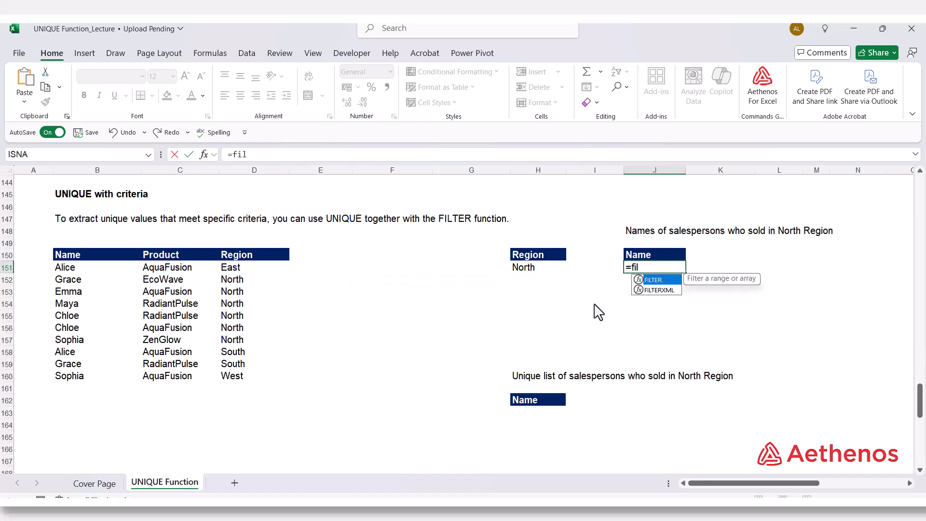
pyautogui.press('Tab')
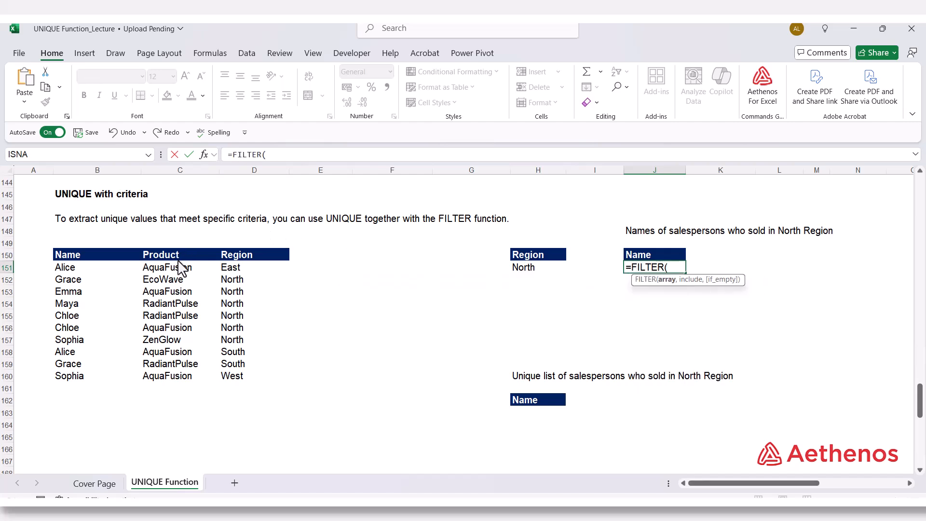
pyautogui.click(65, 271)
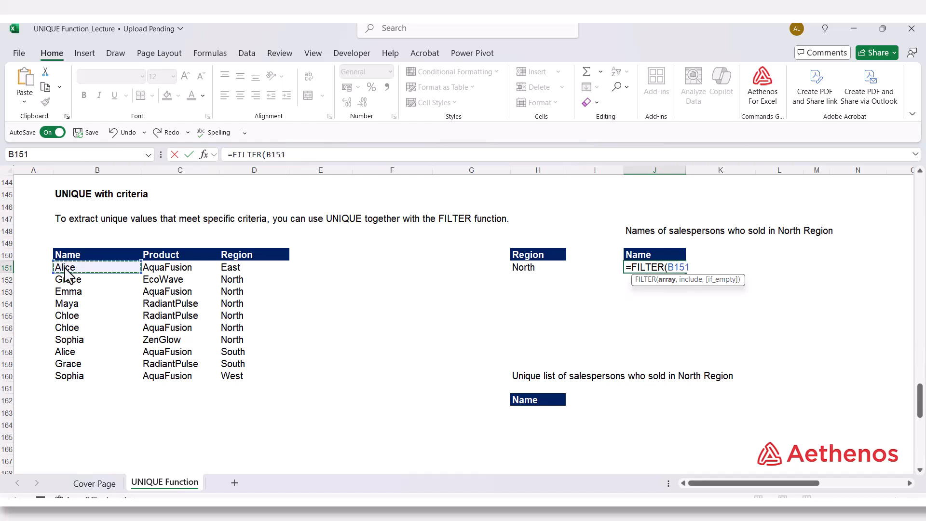
pyautogui.moveTo(64, 276); pyautogui.dragTo(77, 373)
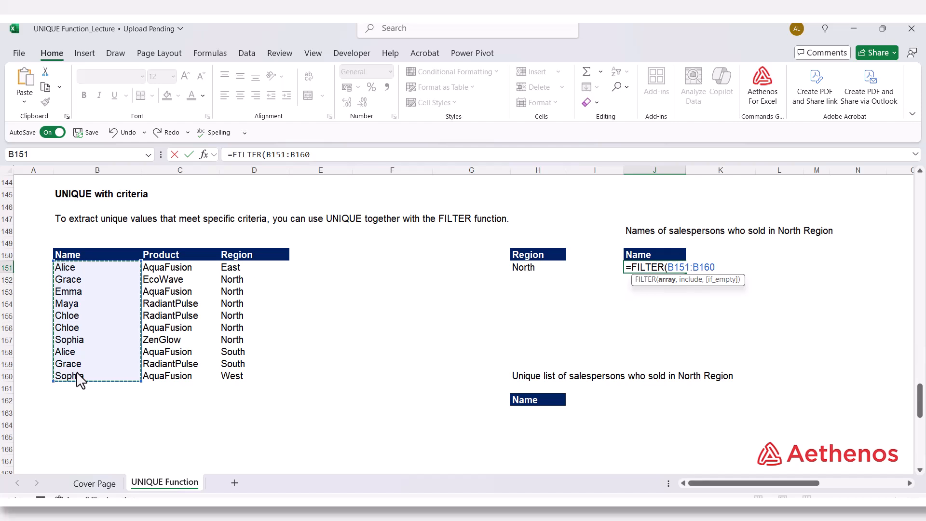
pyautogui.write(',')
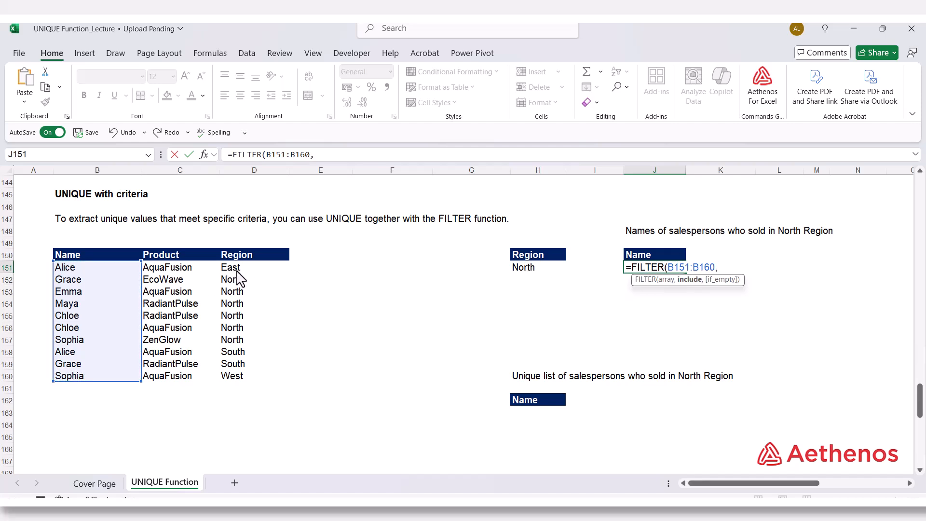
pyautogui.moveTo(236, 273); pyautogui.dragTo(240, 388)
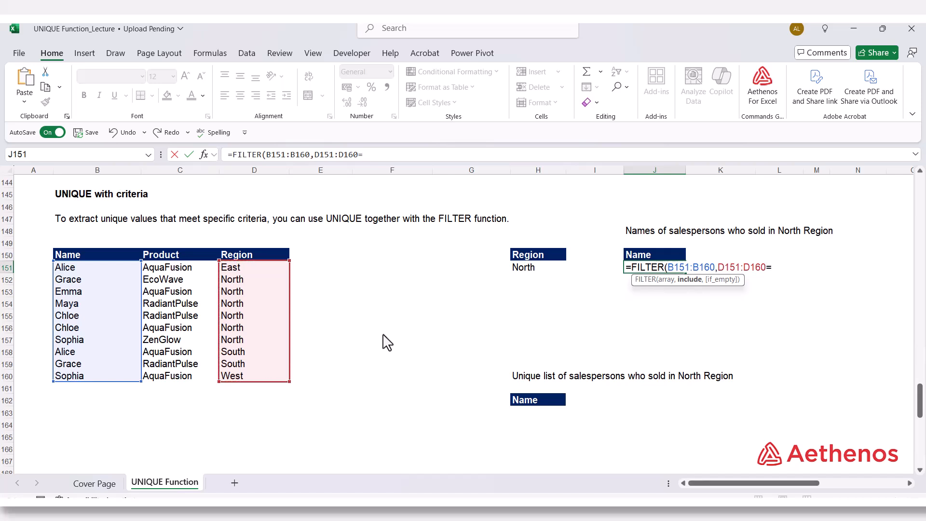
pyautogui.write('=')
pyautogui.click(536, 268)
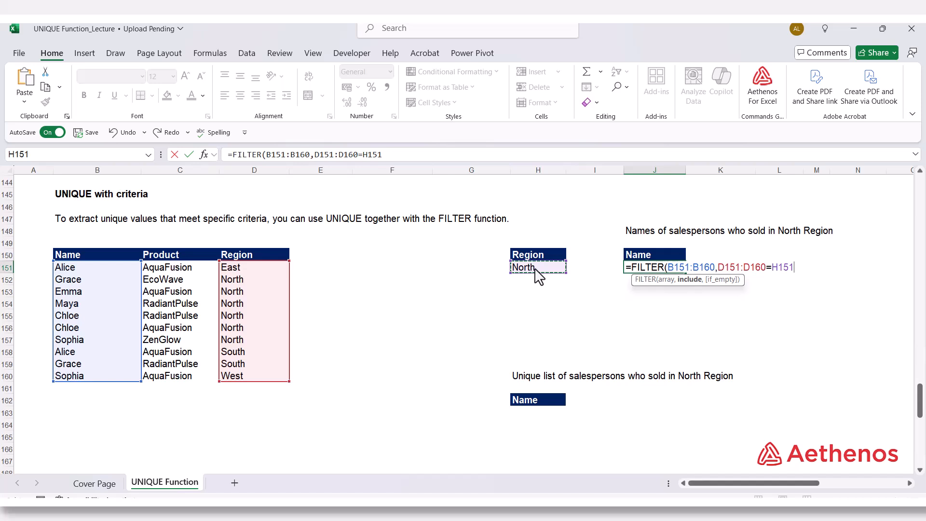
pyautogui.write(')')
pyautogui.press('Return')
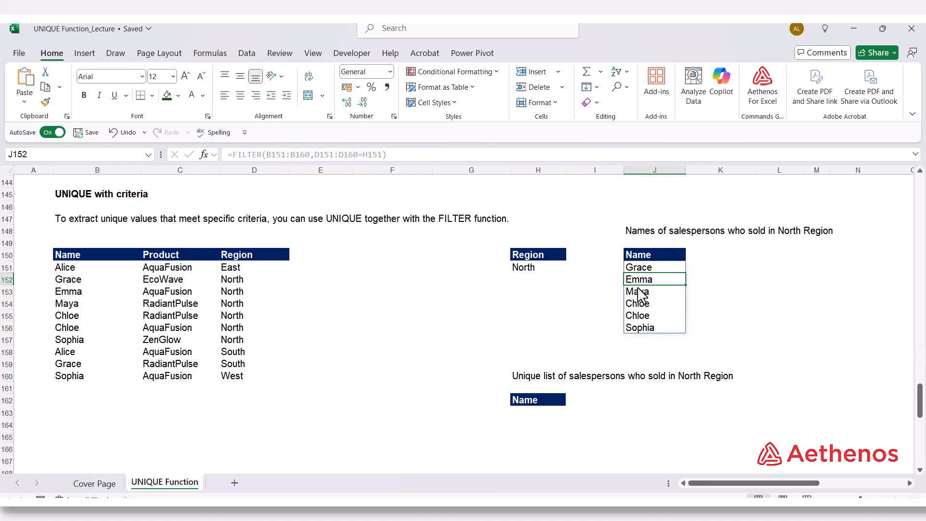
# Step: Enter =UNIQUE(FILTER(B151:B160,D151:D160=H151)) in H163 to list the unique salespersons who sold in the North region
pyautogui.click(541, 412)
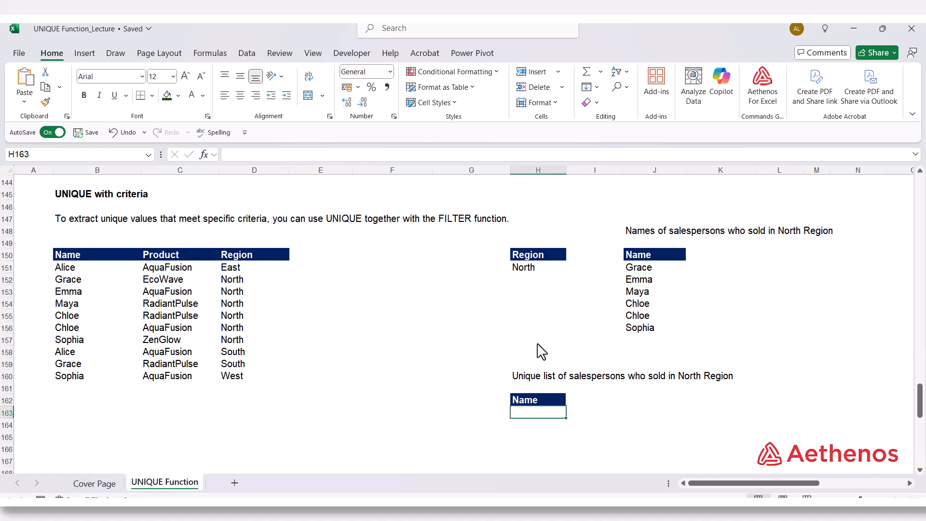
pyautogui.write('=uni')
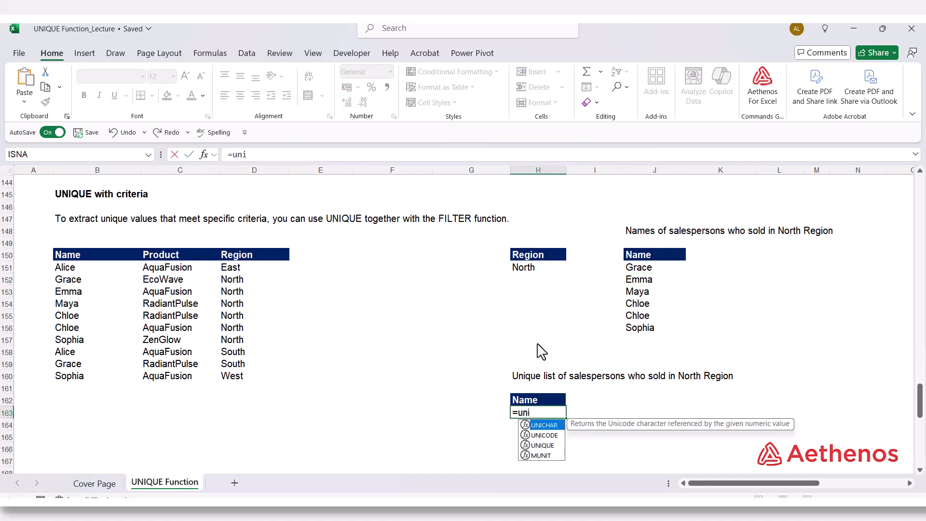
pyautogui.write('q')
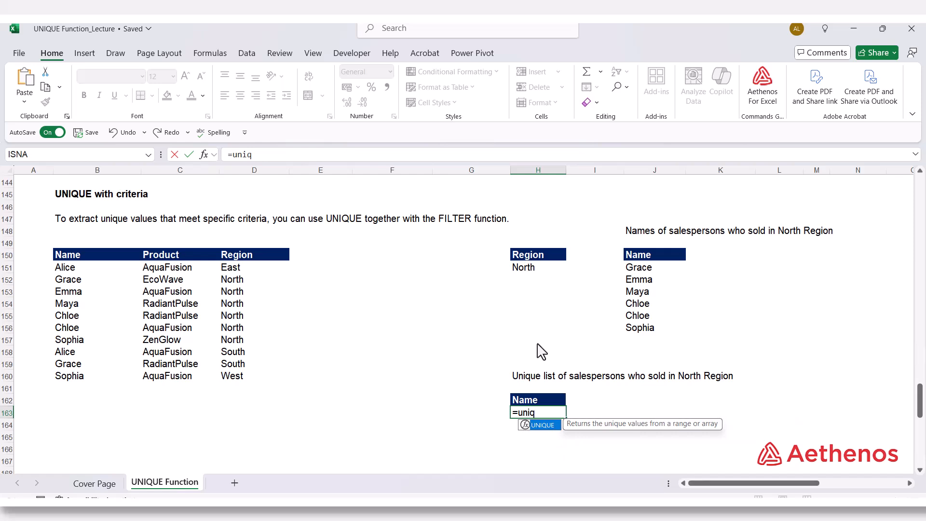
pyautogui.press('Tab')
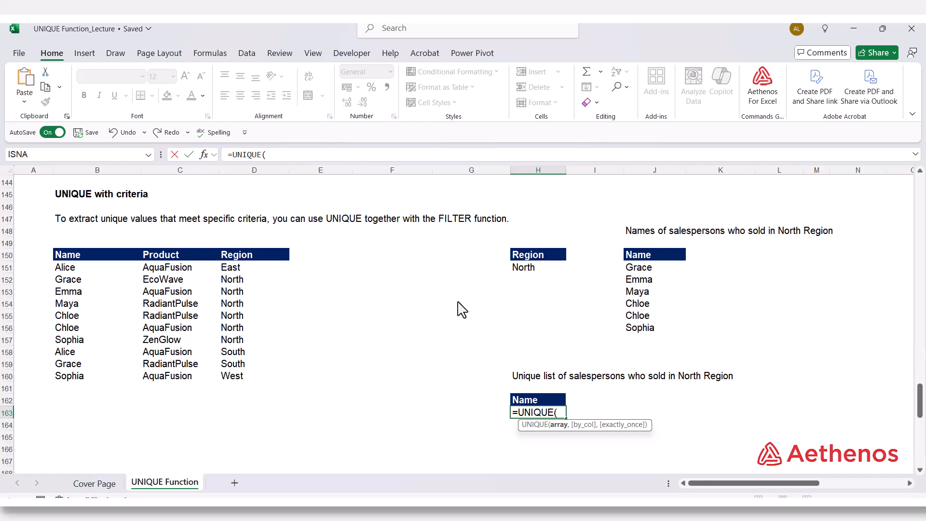
pyautogui.write('fil')
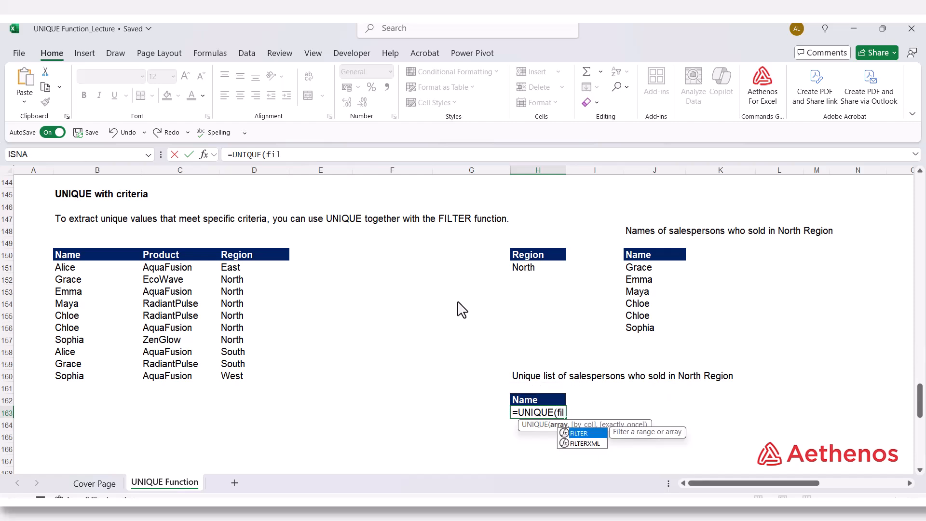
pyautogui.press('Tab')
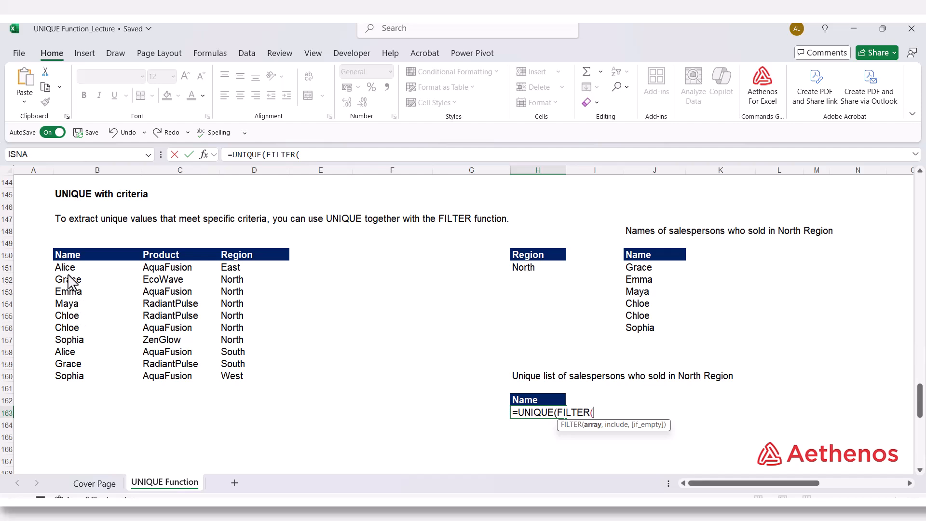
pyautogui.moveTo(72, 269); pyautogui.dragTo(76, 382)
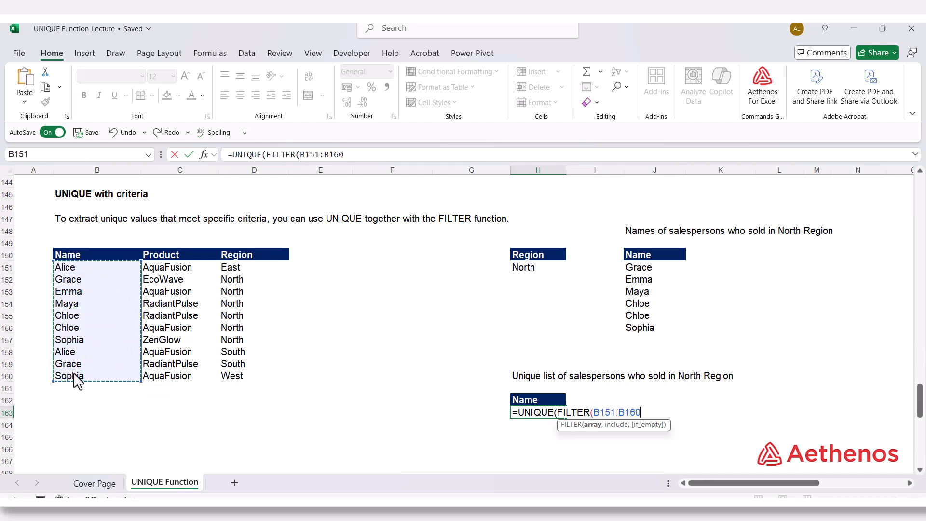
pyautogui.write(',')
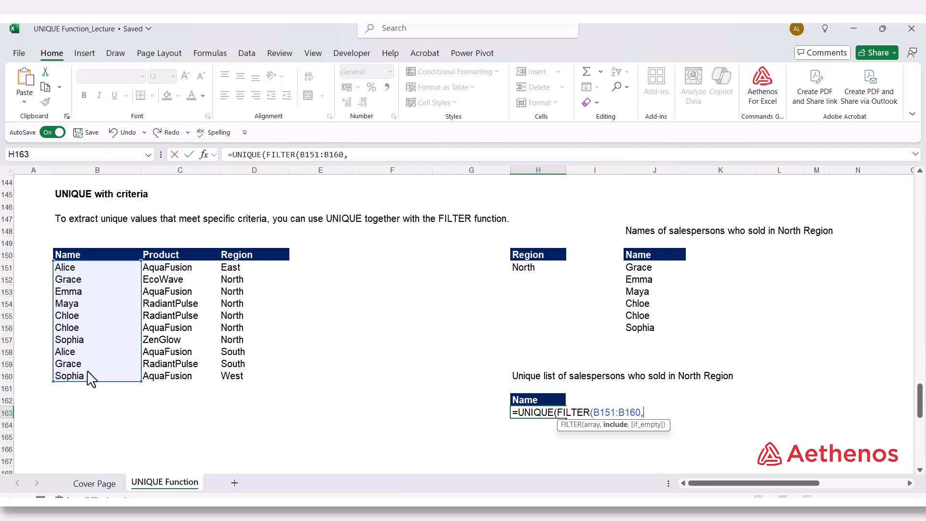
pyautogui.moveTo(234, 283); pyautogui.dragTo(231, 386)
pyautogui.write('=')
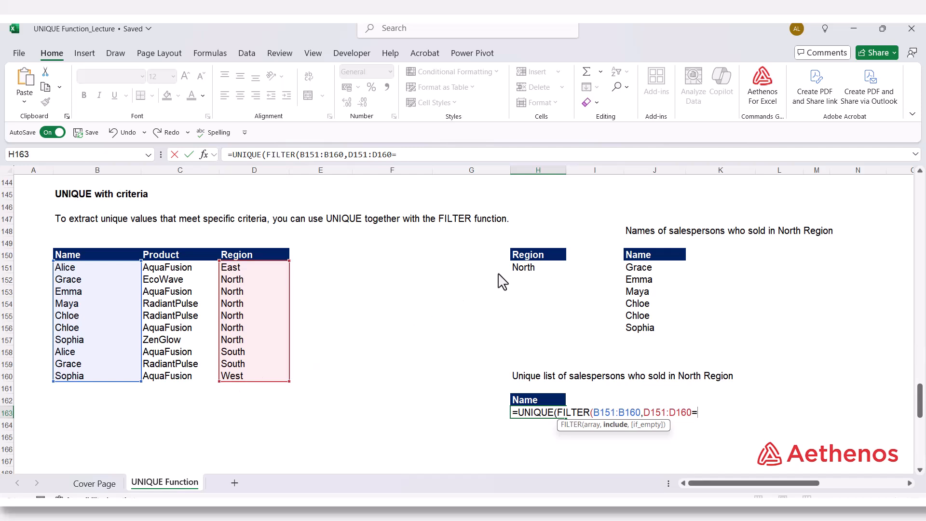
pyautogui.click(529, 273)
pyautogui.write(')')
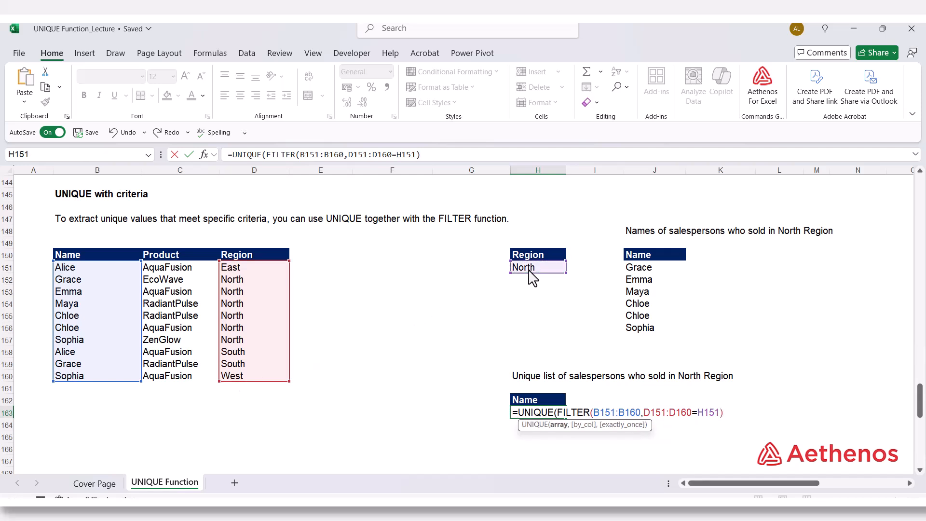
pyautogui.write(')')
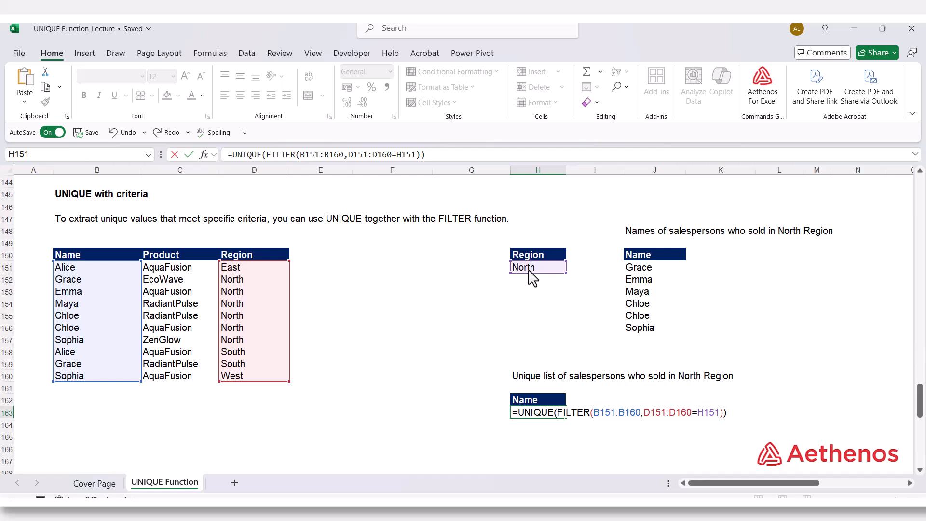
pyautogui.press('Return')
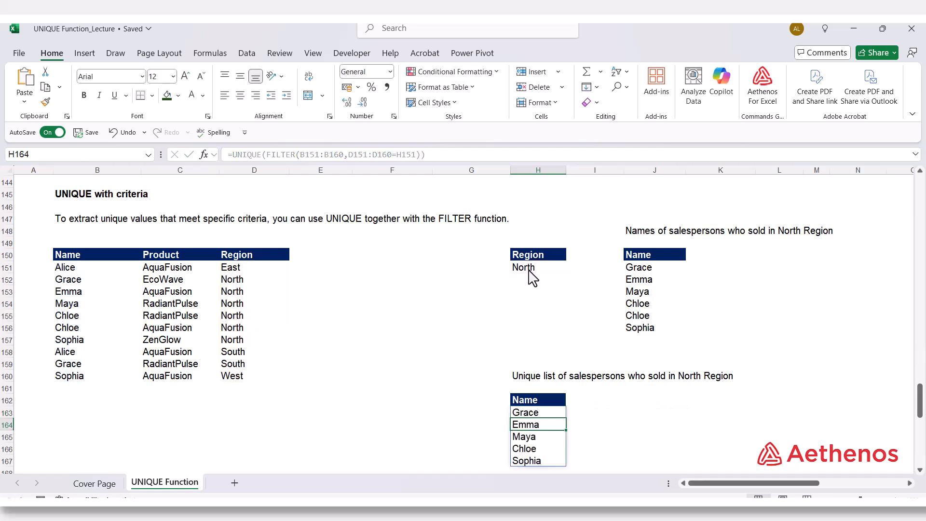
# Step: Copy the UNIQUE(FILTER(...)) expression from H163 without its equals sign and leave the cell's formula as it is
pyautogui.scroll(-2, 552, 458)
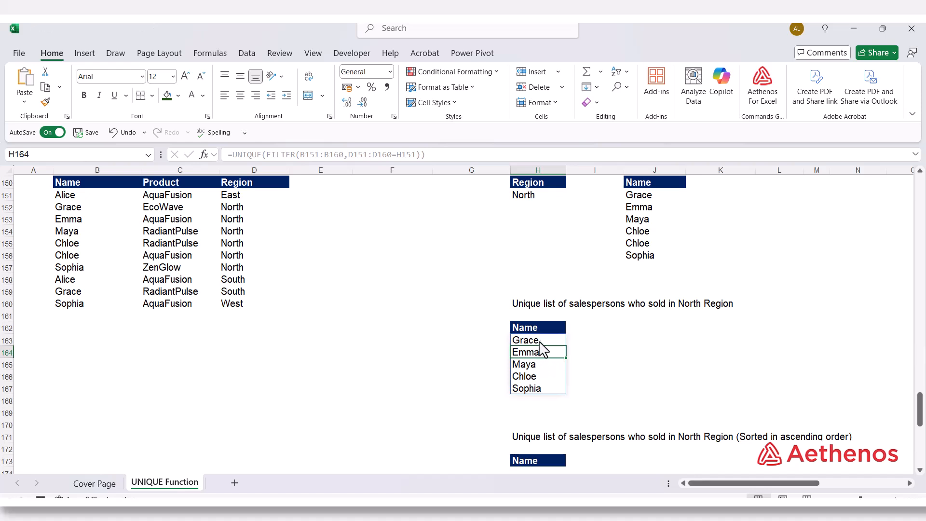
pyautogui.click(616, 376)
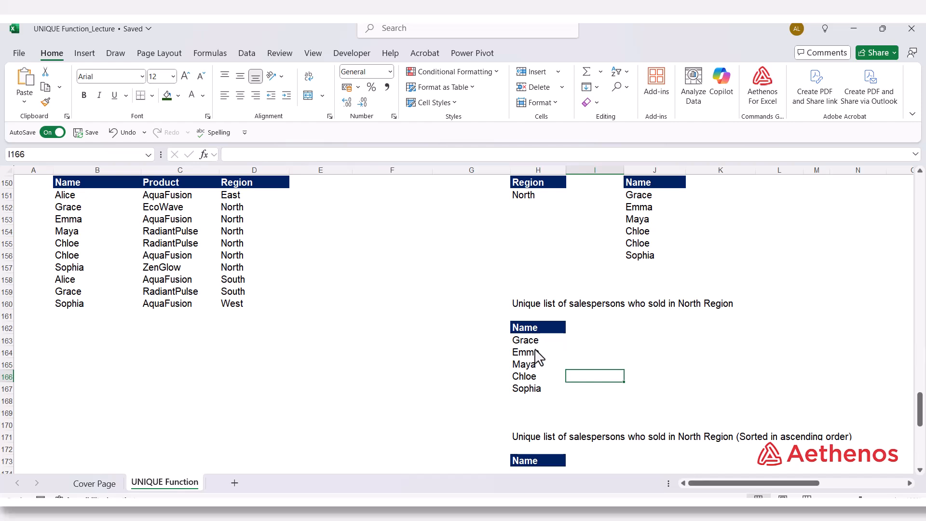
pyautogui.scroll(-1, 538, 357)
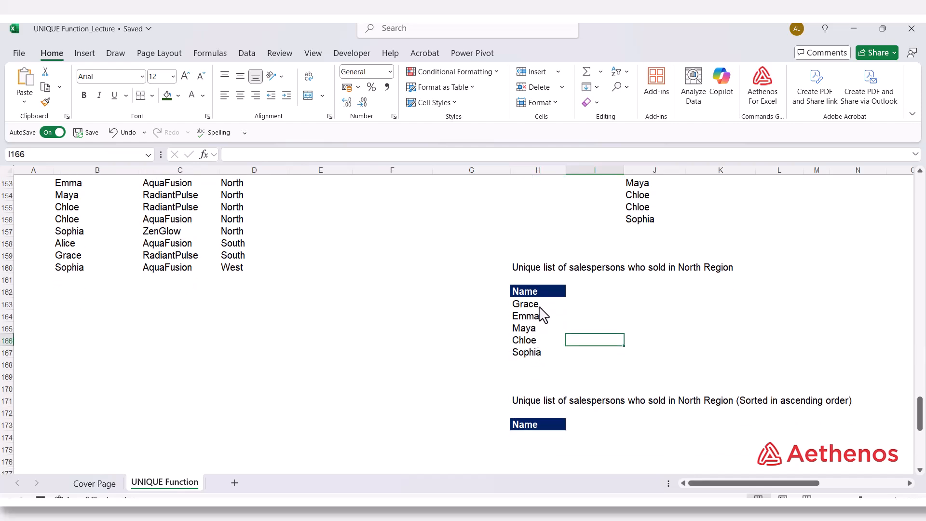
pyautogui.click(541, 309)
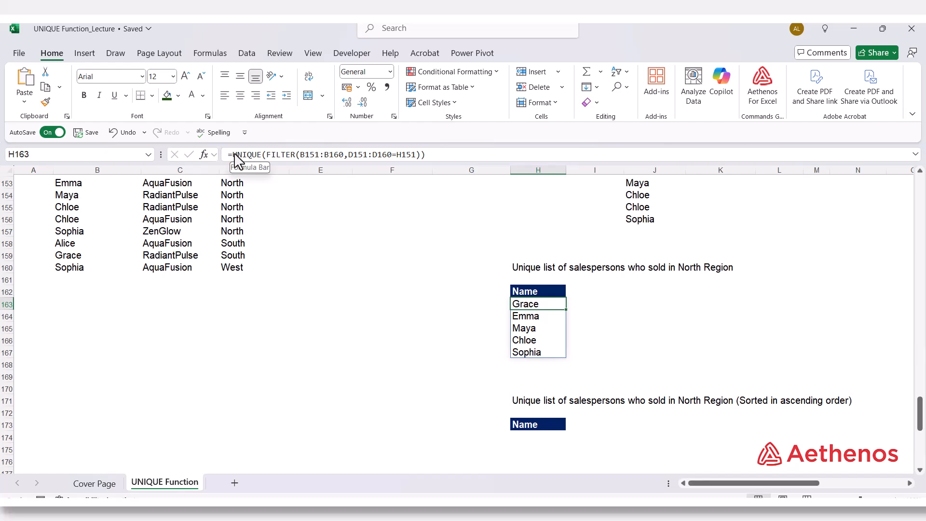
pyautogui.moveTo(234, 155); pyautogui.dragTo(407, 156)
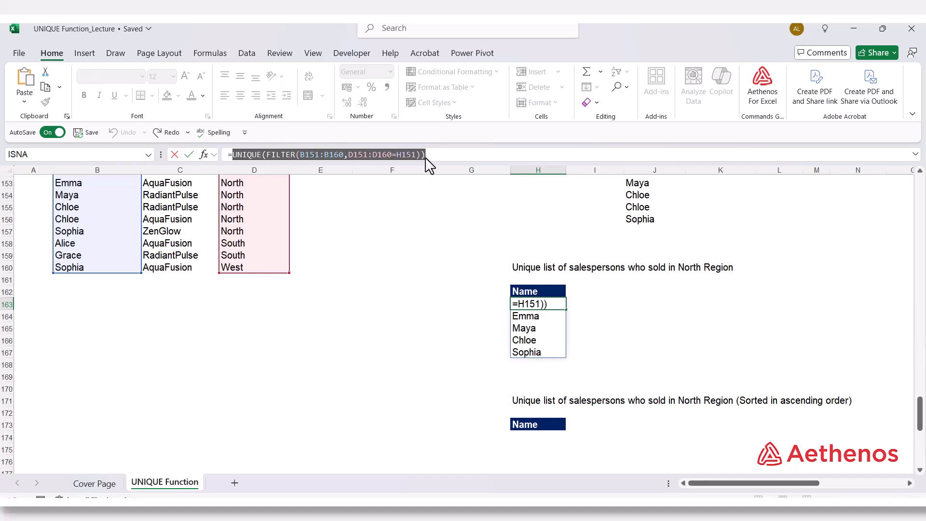
pyautogui.press('Escape')
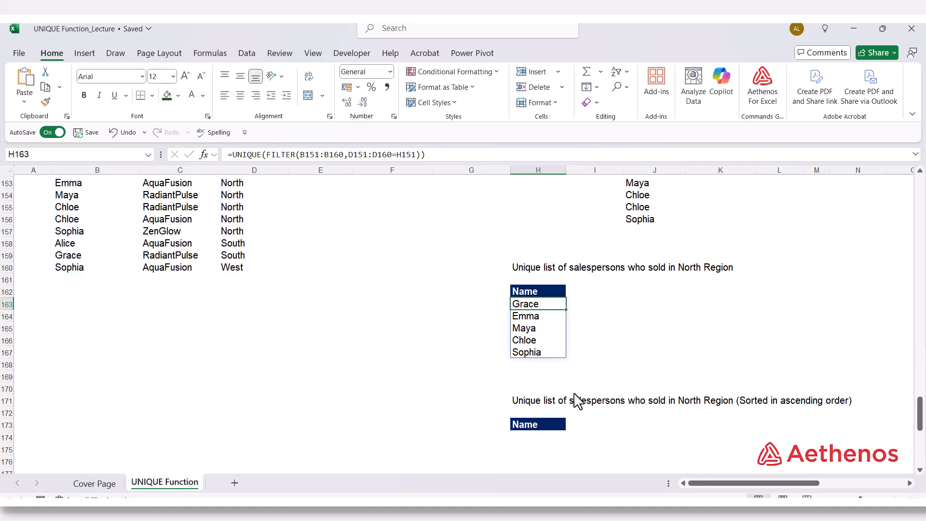
# Step: Enter =SORT(UNIQUE(FILTER(B151:B160,D151:D160=H151)),1,1) in H174, reusing the copied expression, to list the unique North salespersons in ascending order
pyautogui.click(531, 440)
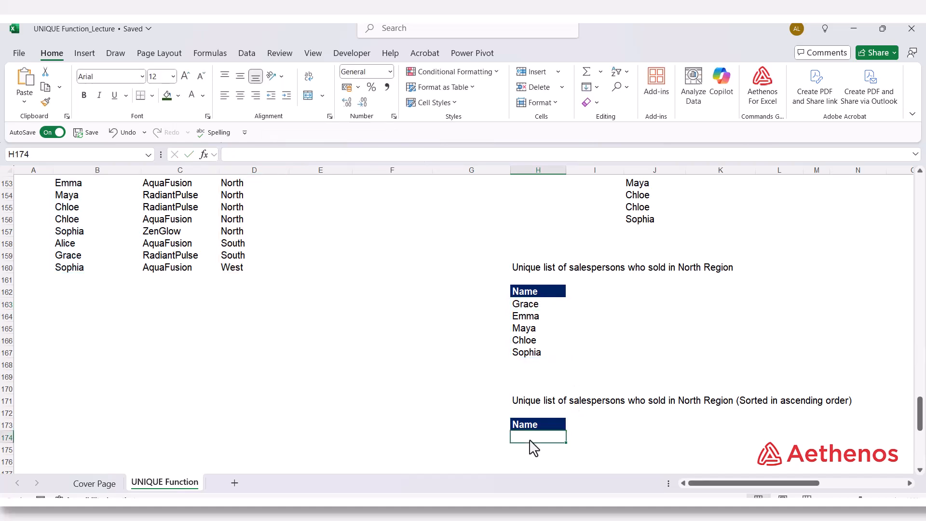
pyautogui.click(232, 158)
pyautogui.write('=')
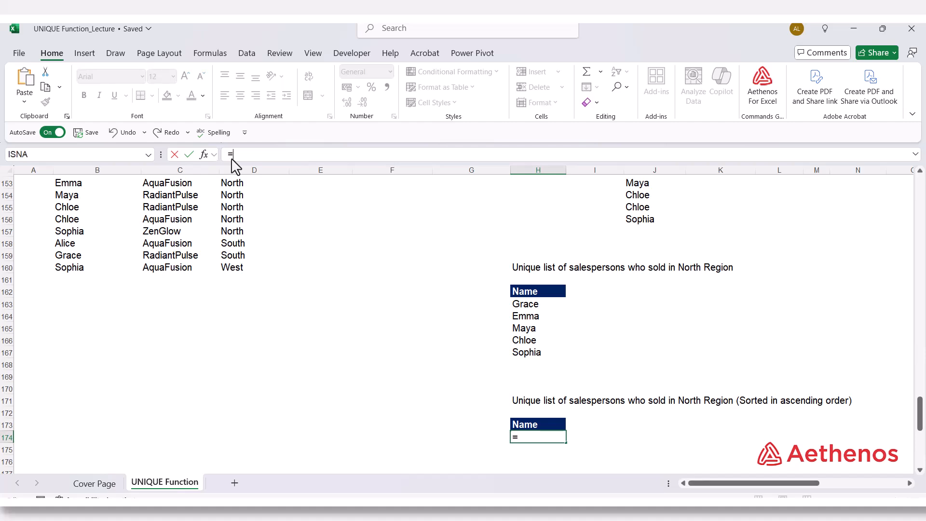
pyautogui.write('sort')
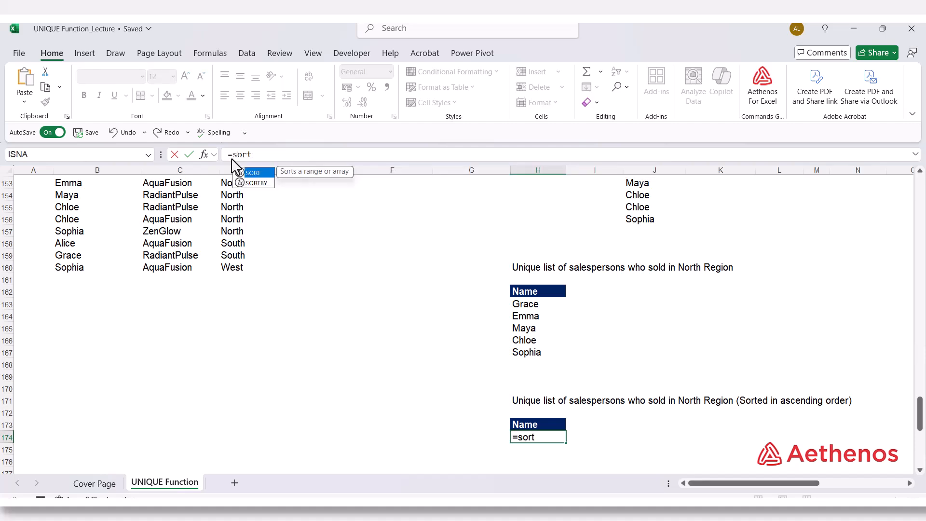
pyautogui.press('Tab')
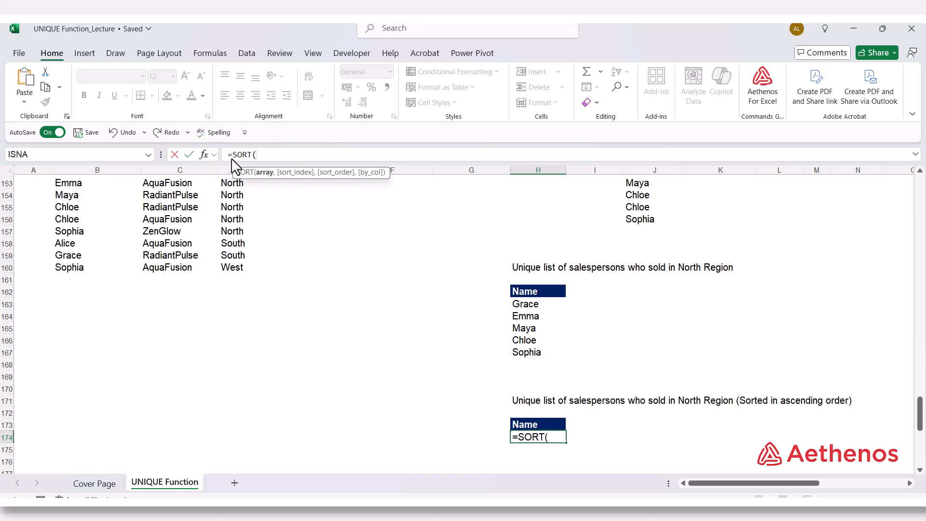
pyautogui.write('UNIQUE(FILTER(B151:B160,D151:D160=H151))')
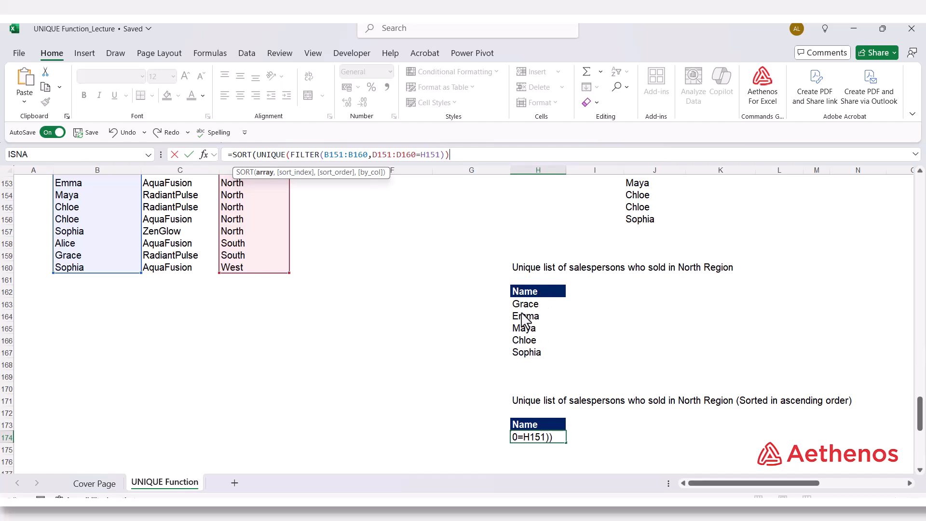
pyautogui.write(',')
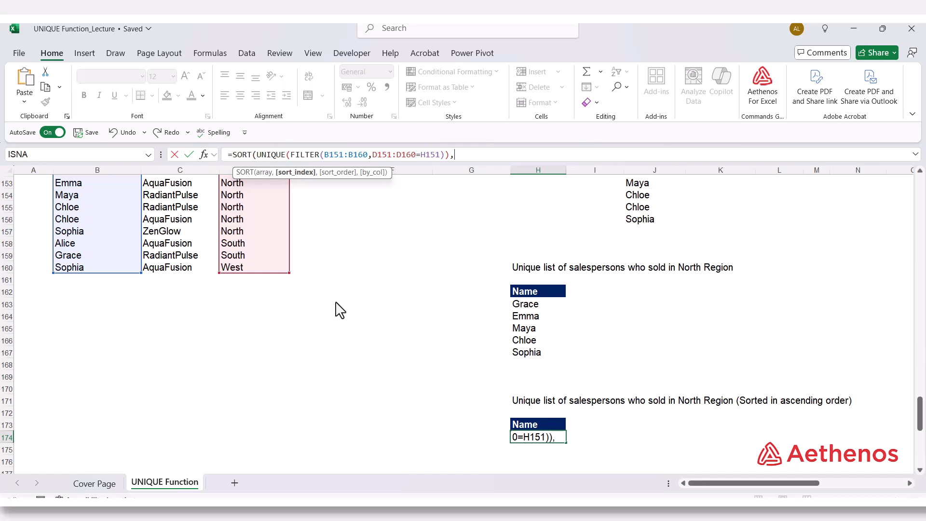
pyautogui.write('1,')
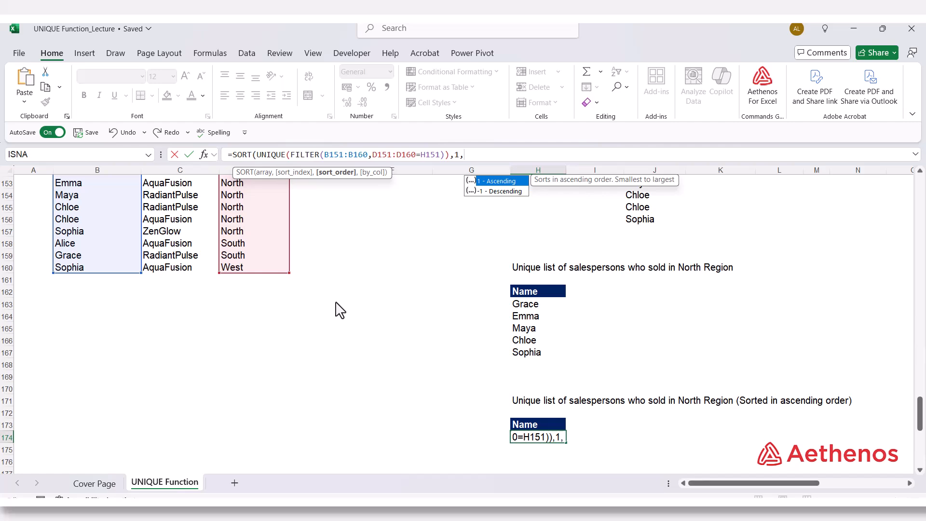
pyautogui.write('1')
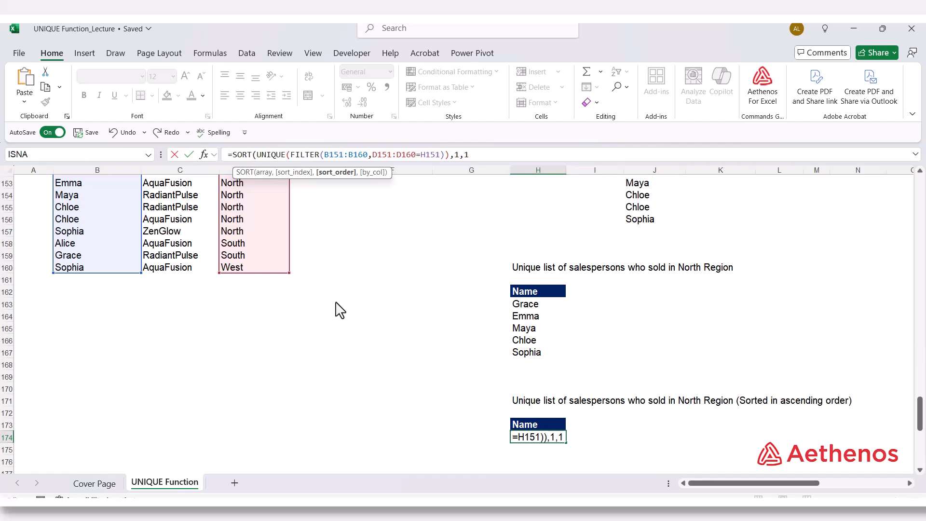
pyautogui.write(')')
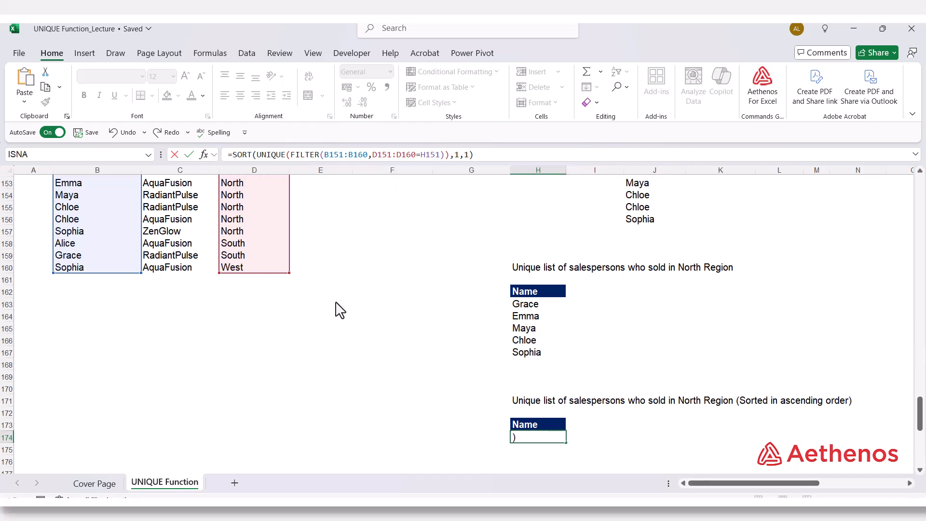
pyautogui.press('Return')
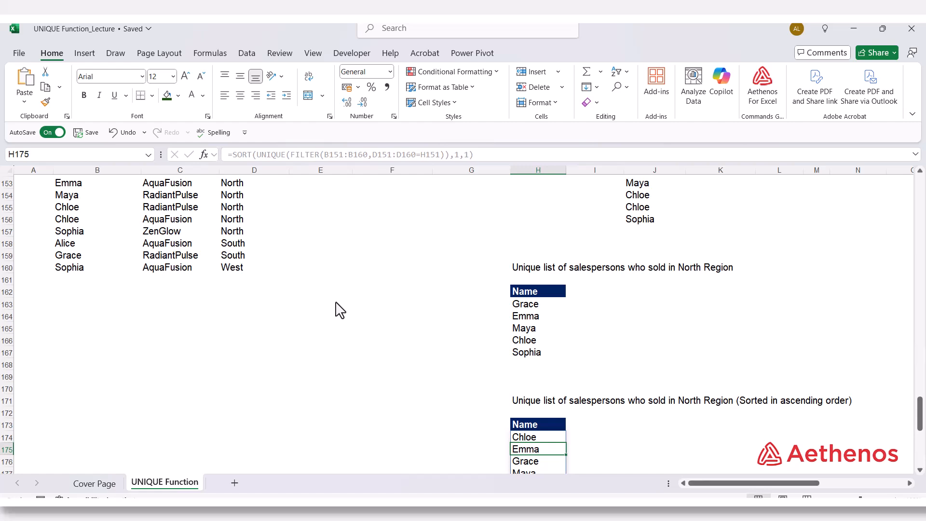
# Step: Review the sorted names in H174:H178 and inspect the SORT, UNIQUE and FILTER formula in H174
pyautogui.scroll(-3, 338, 310)
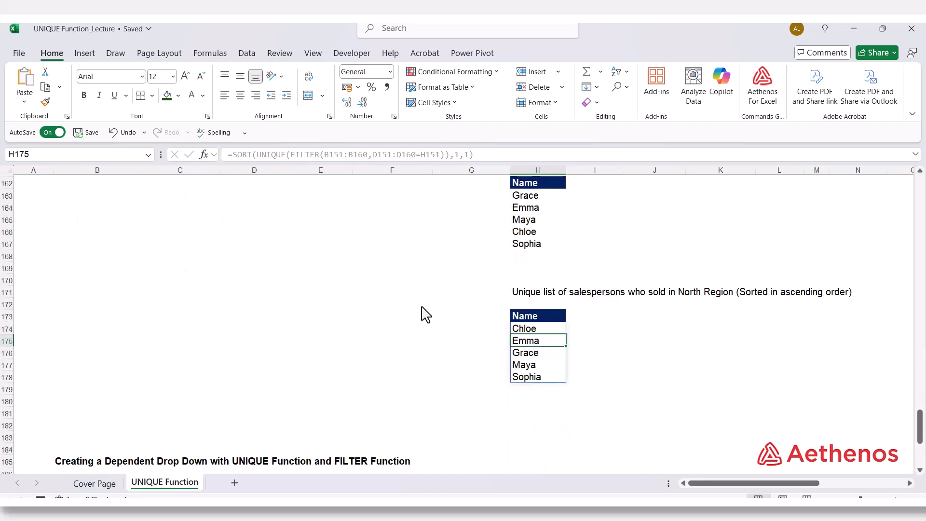
pyautogui.click(541, 328)
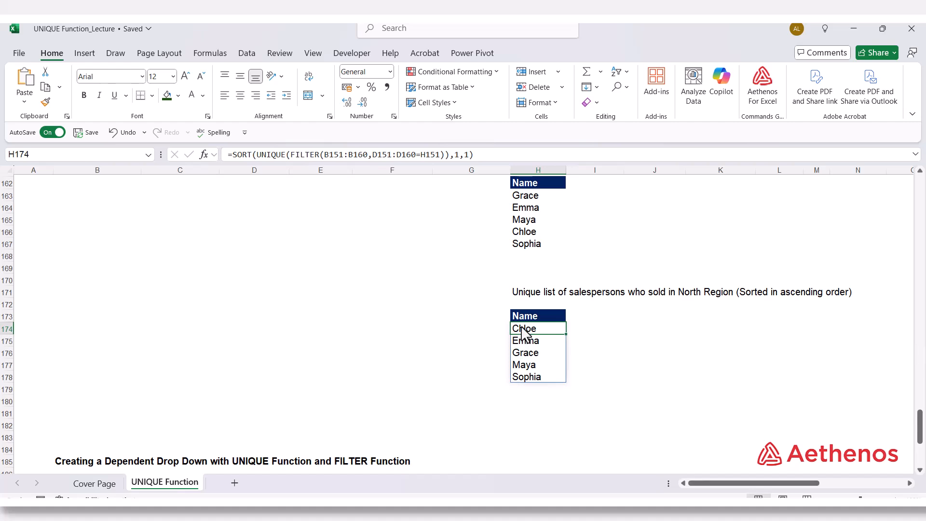
pyautogui.doubleClick(548, 330)
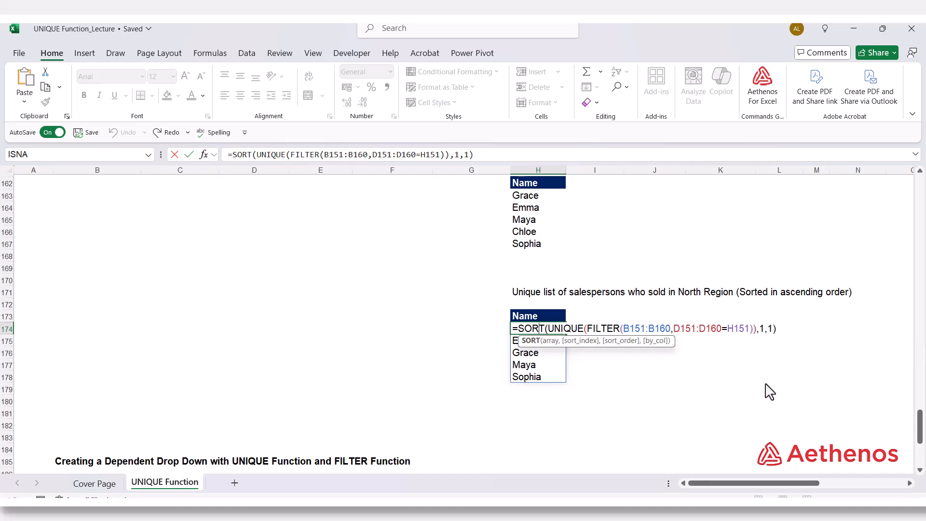
pyautogui.press('Return')
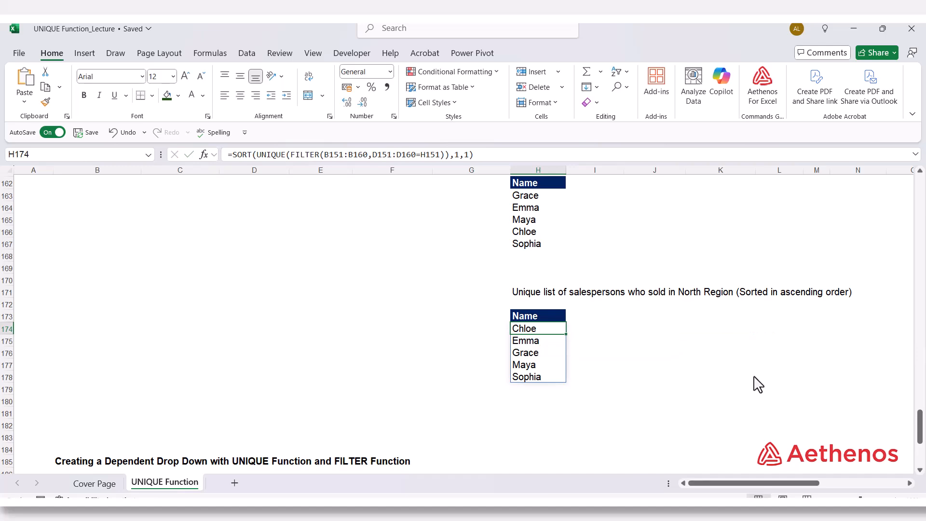
# Step: Go to the Creating a Dependent Drop Down section and examine the Name, Department and Salary table starting at B189
pyautogui.click(745, 379)
pyautogui.scroll(-8, 634, 378)
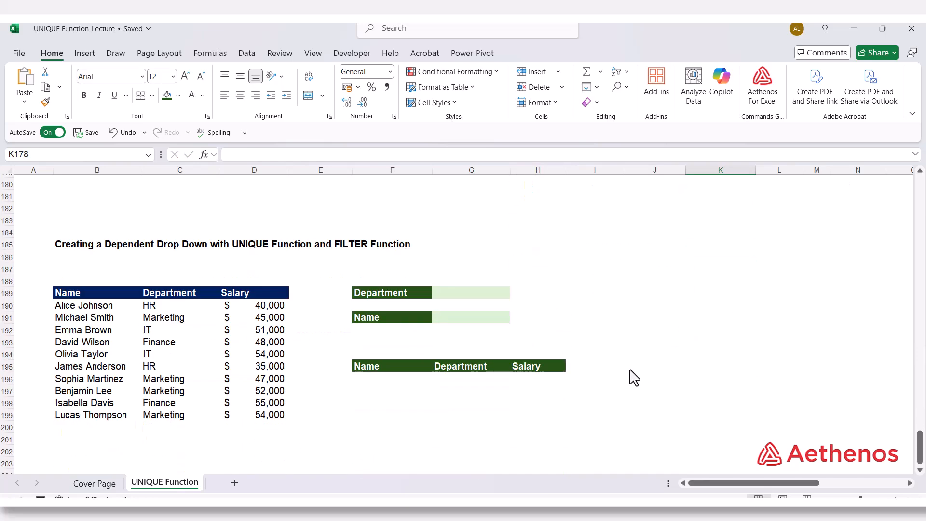
pyautogui.scroll(1, 633, 378)
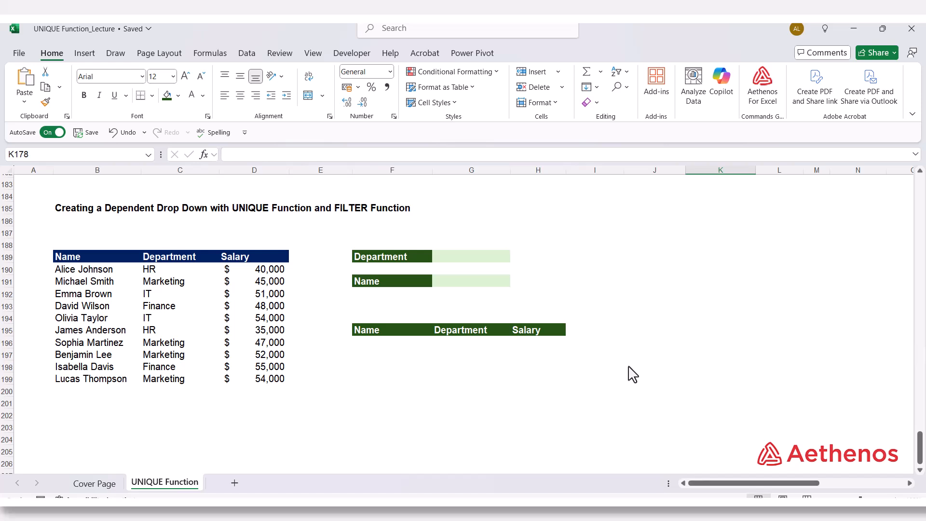
pyautogui.click(92, 259)
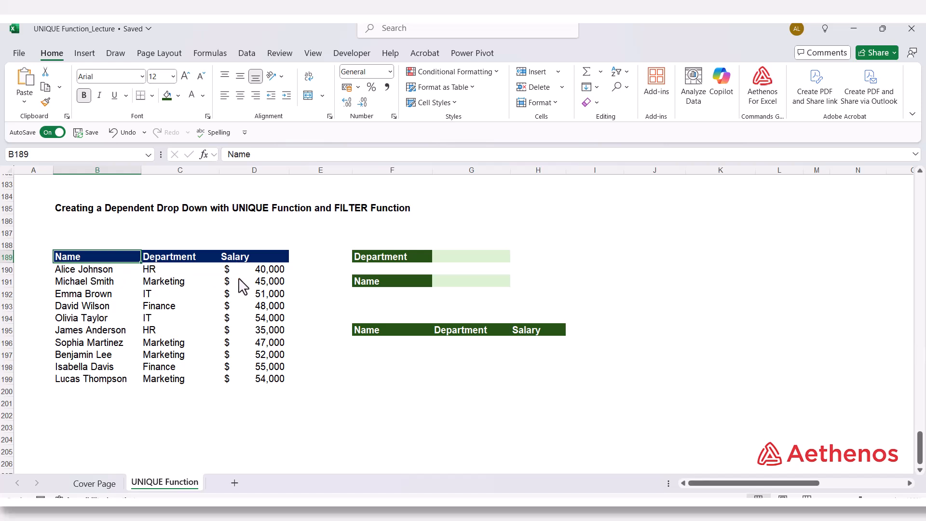
# Step: Examine the Department and Name input cells G189 and G191 and the Name, Department and Salary headers in F195:H195
pyautogui.click(449, 261)
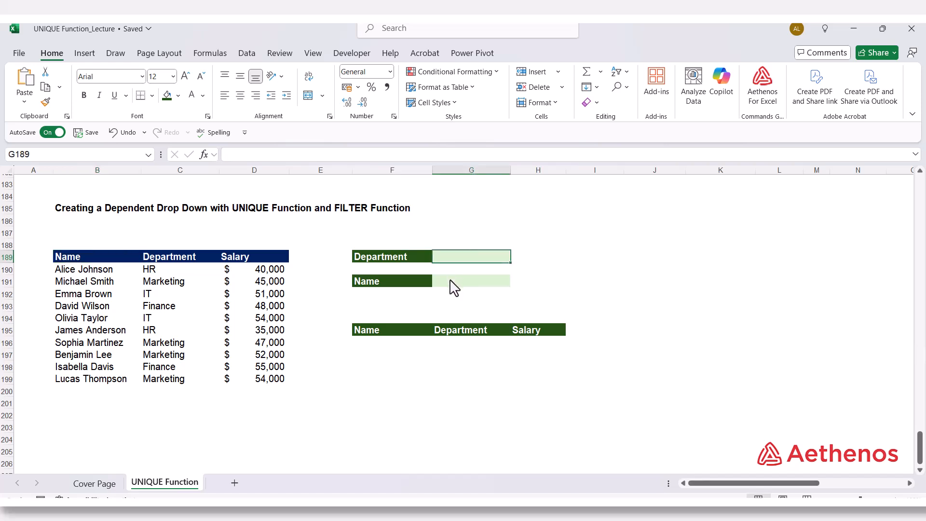
pyautogui.click(451, 284)
pyautogui.moveTo(376, 336); pyautogui.dragTo(524, 337)
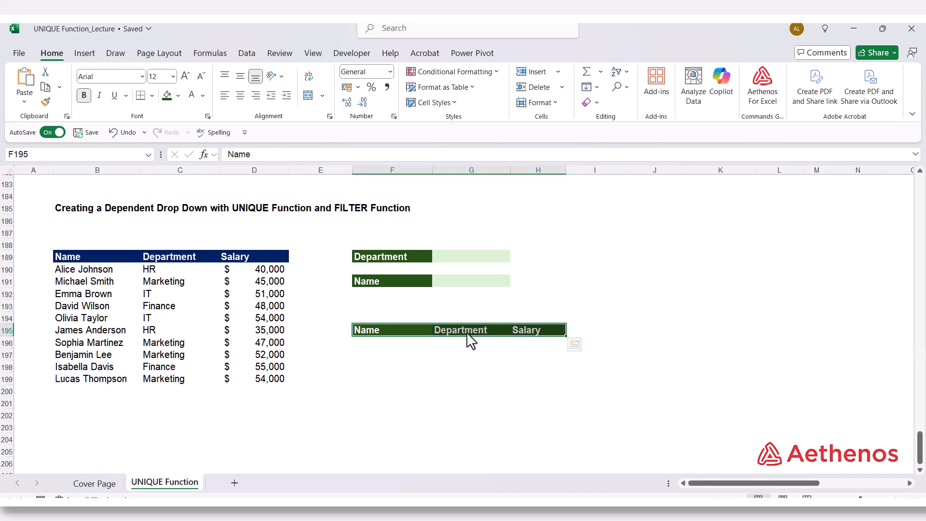
pyautogui.click(449, 261)
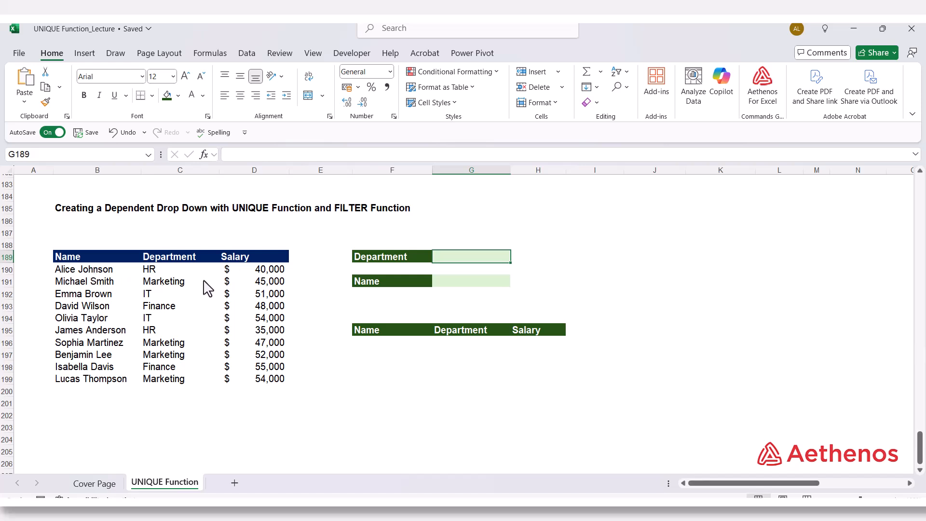
# Step: Enter =UNIQUE(C190:C199) in J188 to list the unique departments, and check the spilled list
pyautogui.click(665, 248)
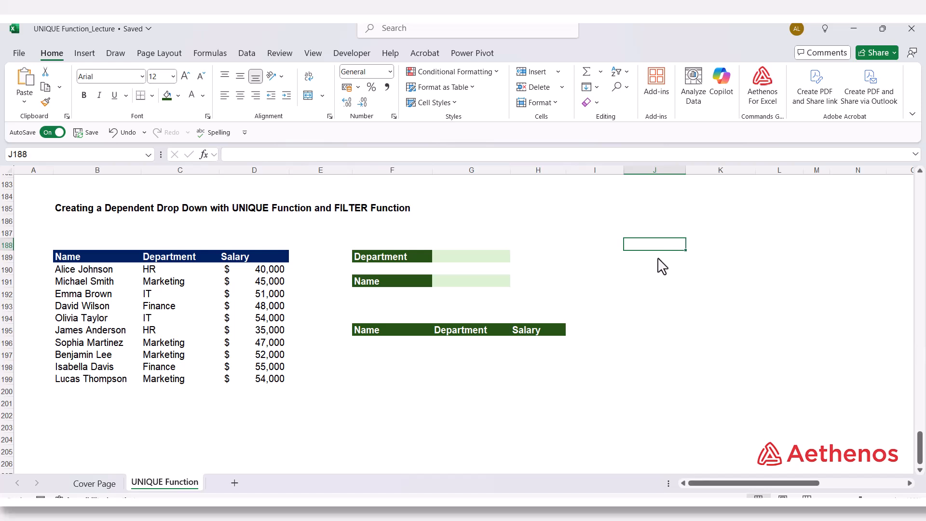
pyautogui.write('=')
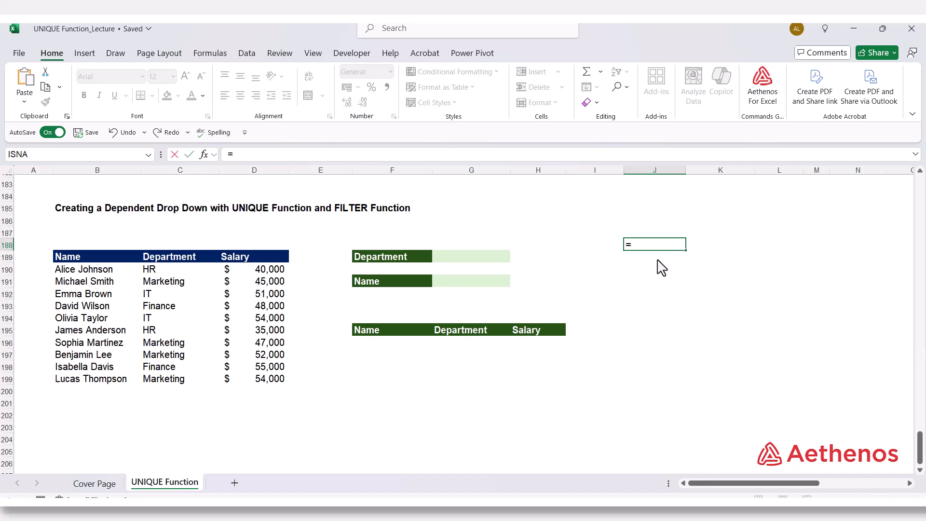
pyautogui.write('un')
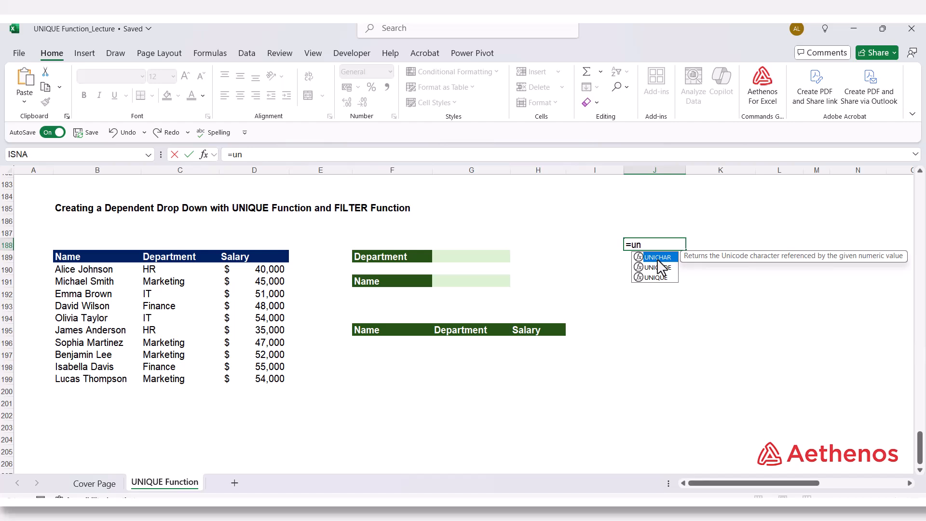
pyautogui.write('iq')
pyautogui.doubleClick(655, 258)
pyautogui.moveTo(154, 269); pyautogui.dragTo(173, 383)
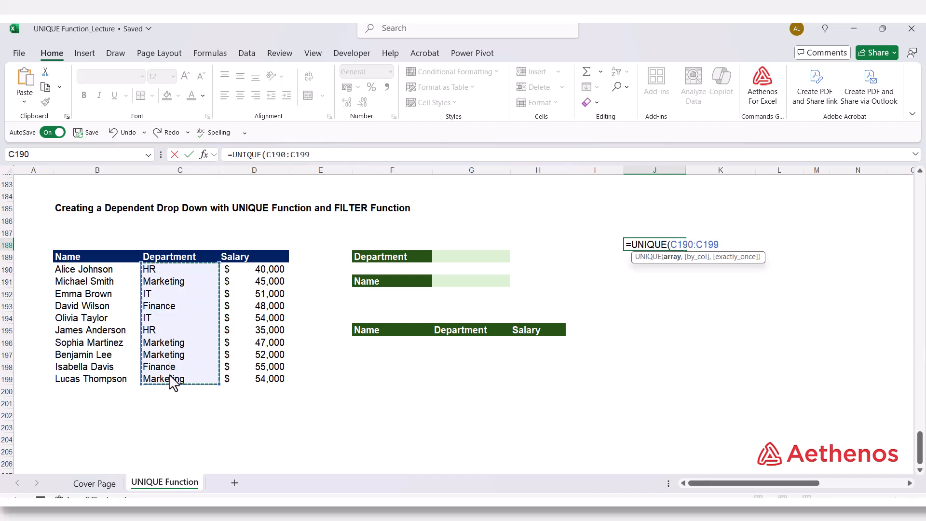
pyautogui.write(')')
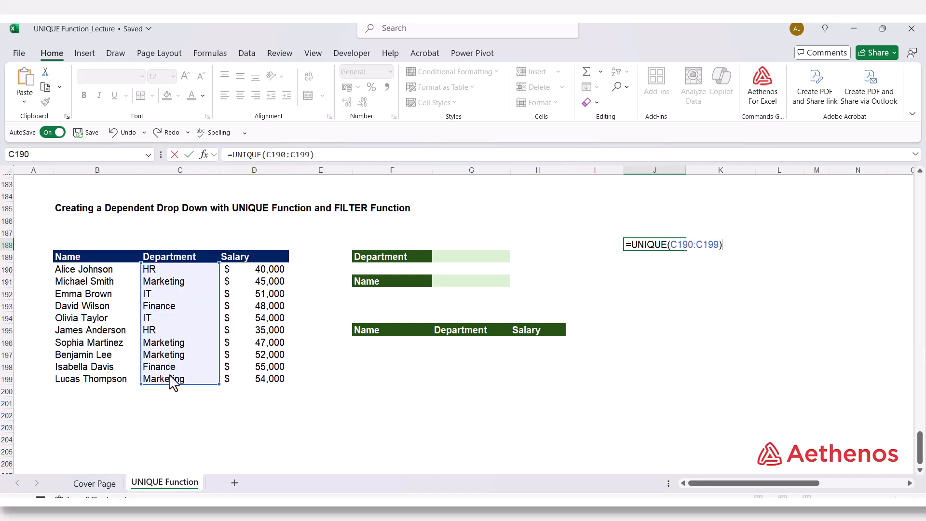
pyautogui.press('Return')
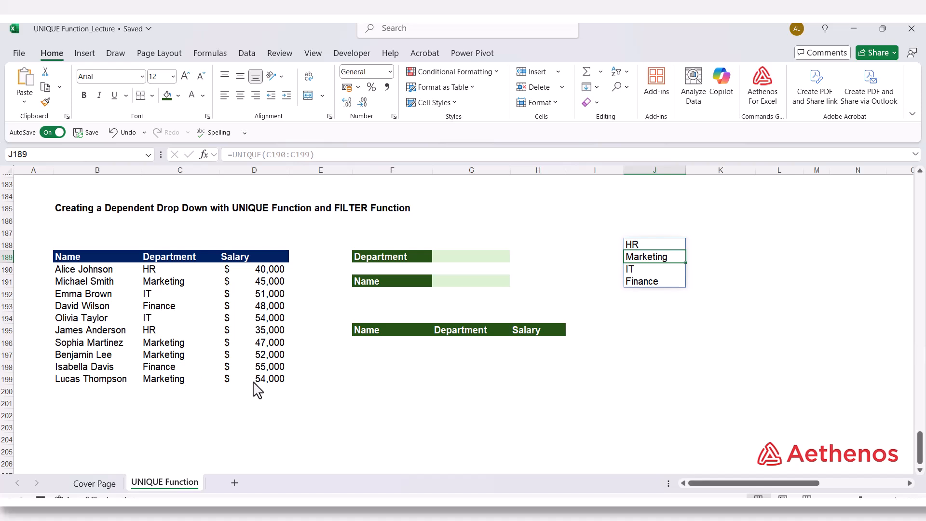
pyautogui.click(644, 246)
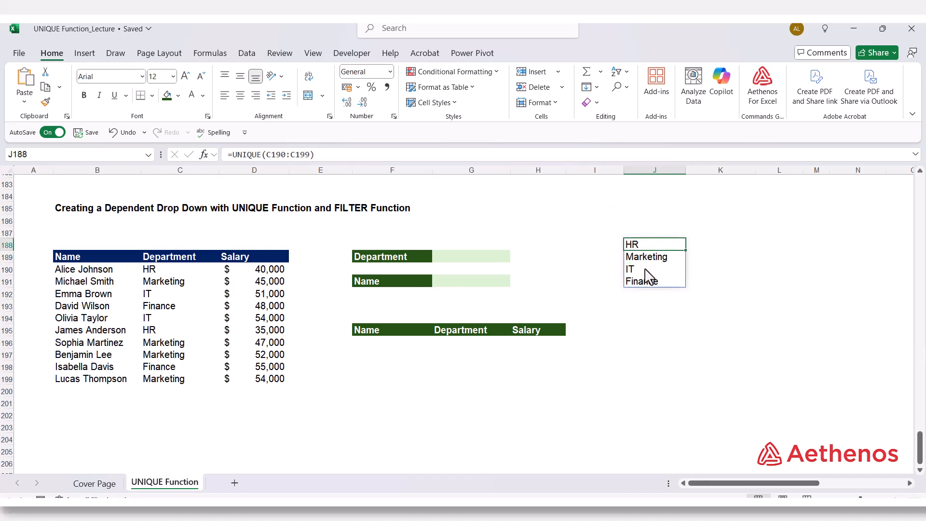
# Step: Open Data Validation for the Department input cell G189 and allow only values from a List
pyautogui.click(440, 258)
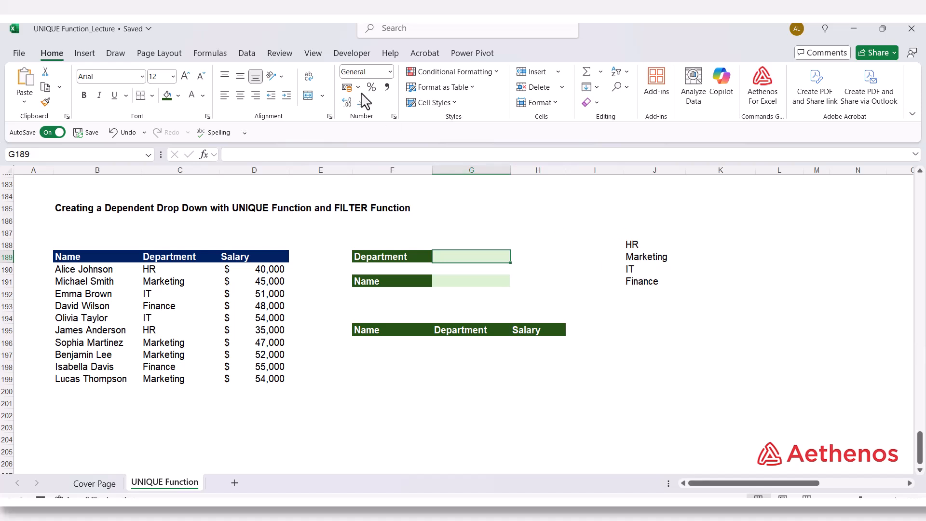
pyautogui.click(242, 56)
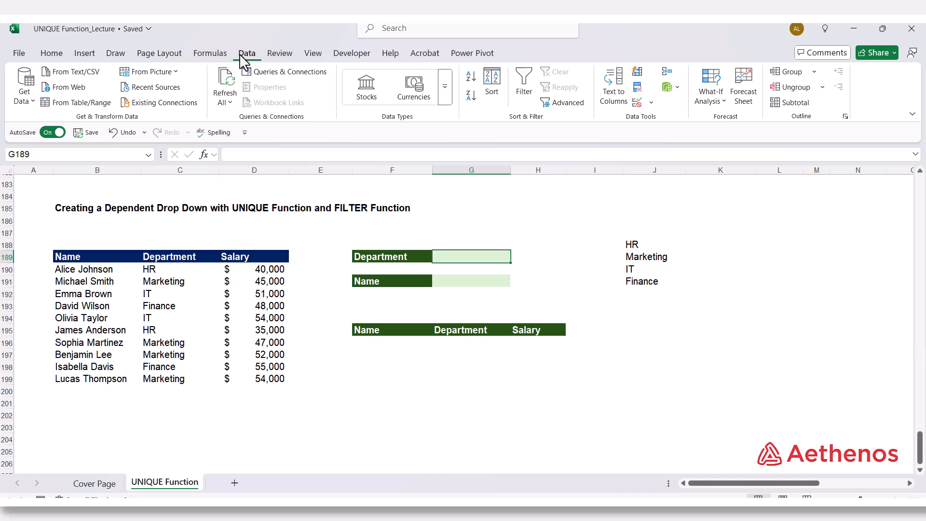
pyautogui.click(652, 102)
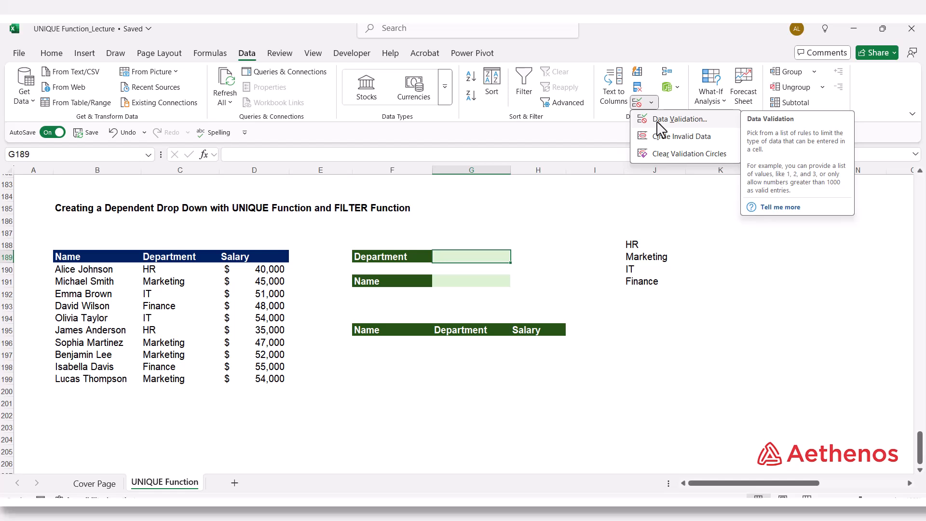
pyautogui.click(659, 121)
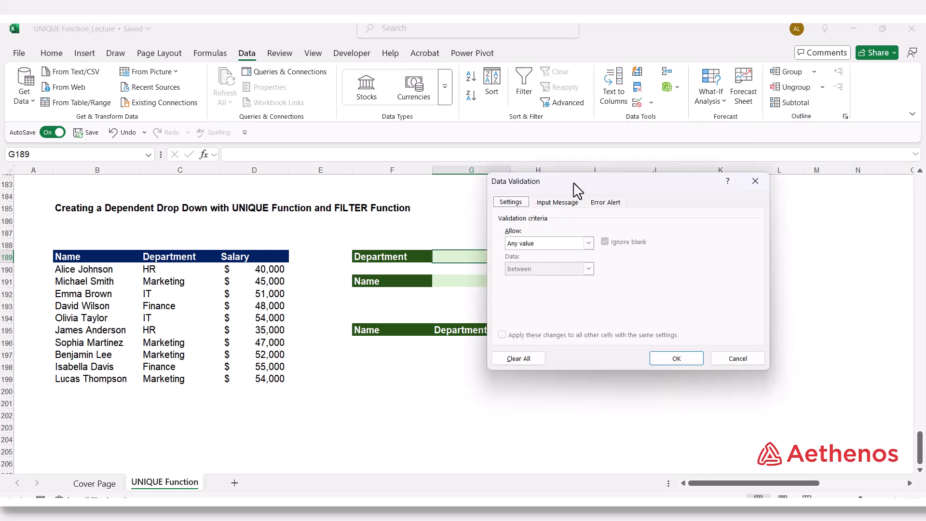
pyautogui.moveTo(574, 183); pyautogui.dragTo(365, 182)
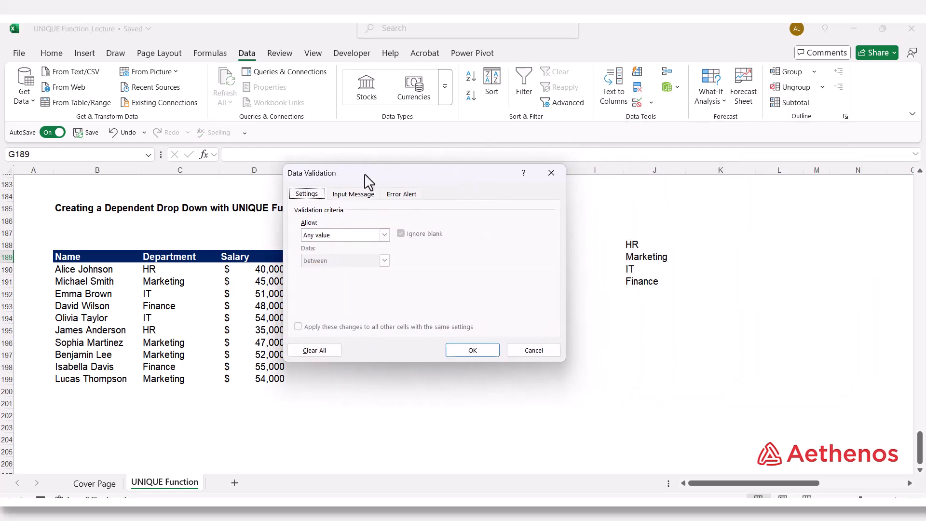
pyautogui.click(382, 235)
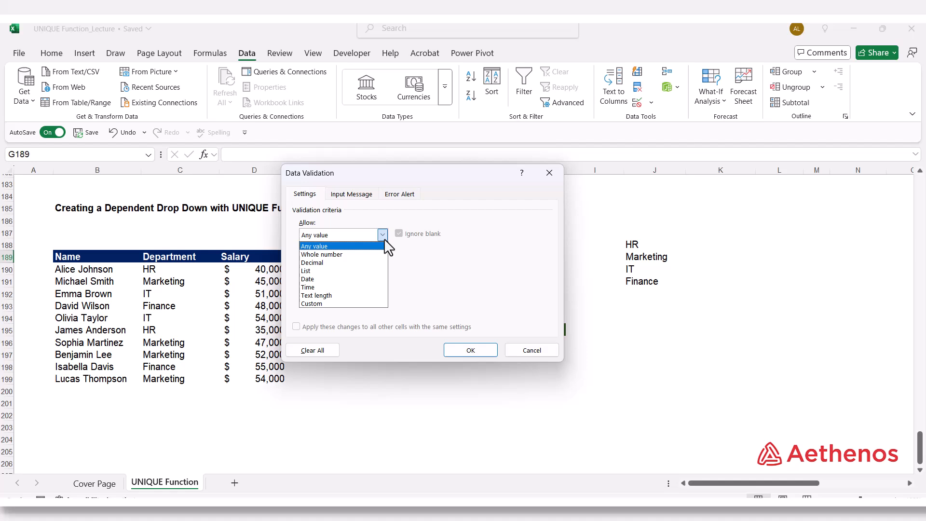
pyautogui.click(355, 270)
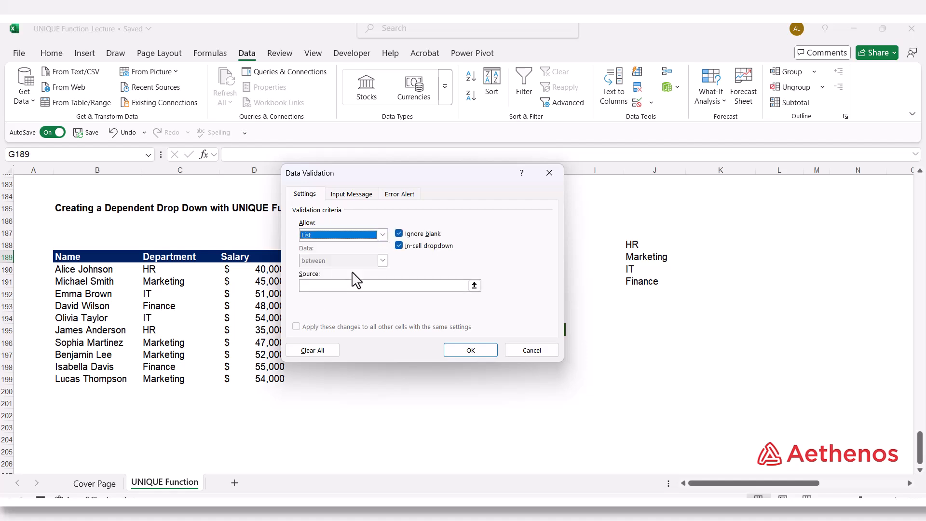
# Step: Set the validation list's source to the spilled department range =$J$188# and apply the rule
pyautogui.click(474, 286)
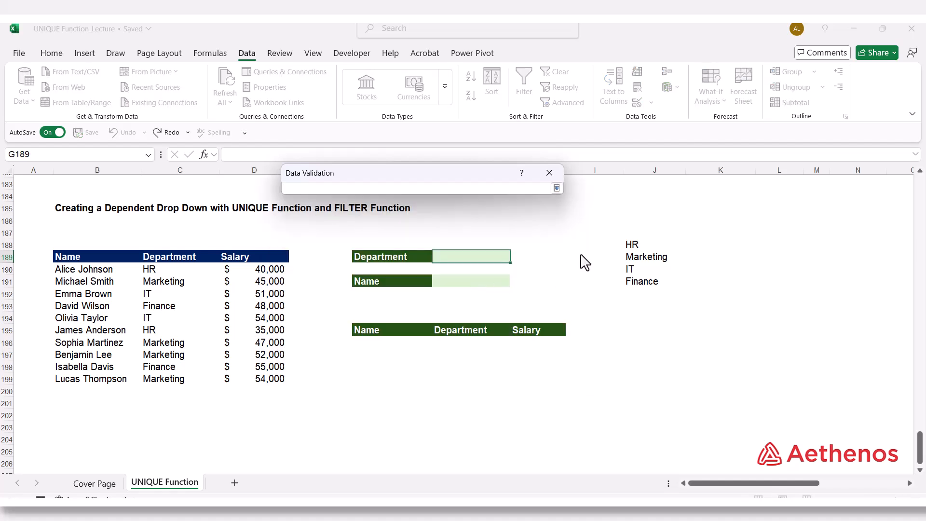
pyautogui.click(641, 250)
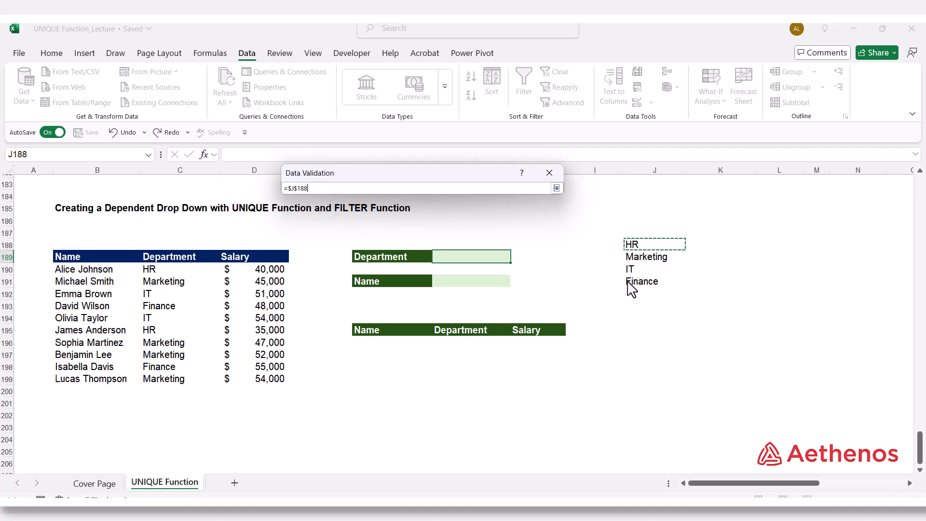
pyautogui.write('#')
pyautogui.click(557, 187)
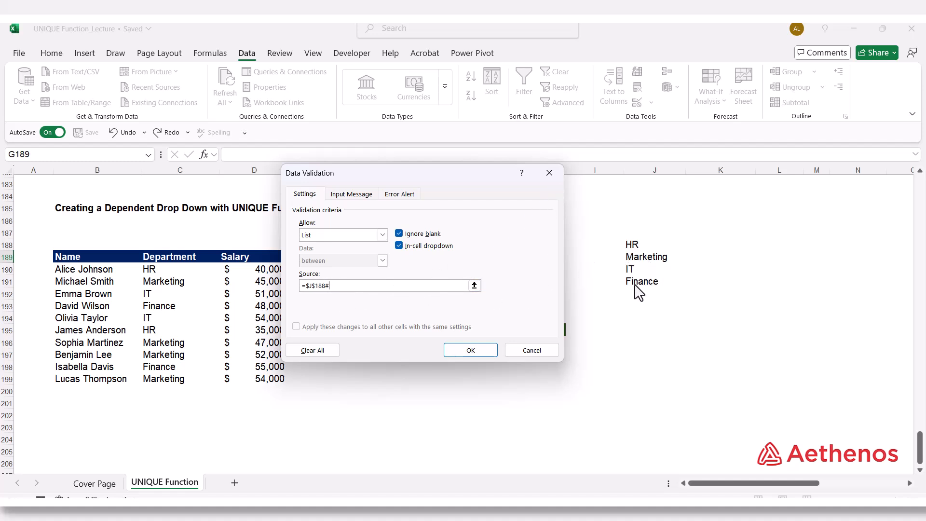
pyautogui.click(471, 350)
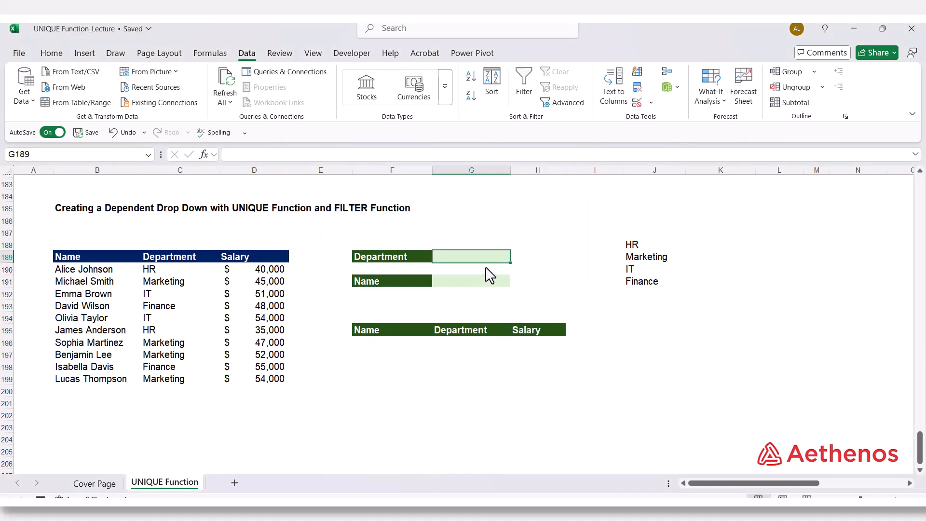
# Step: Choose HR from the Department drop-down in G189 and select the Name input cell G191
pyautogui.click(516, 258)
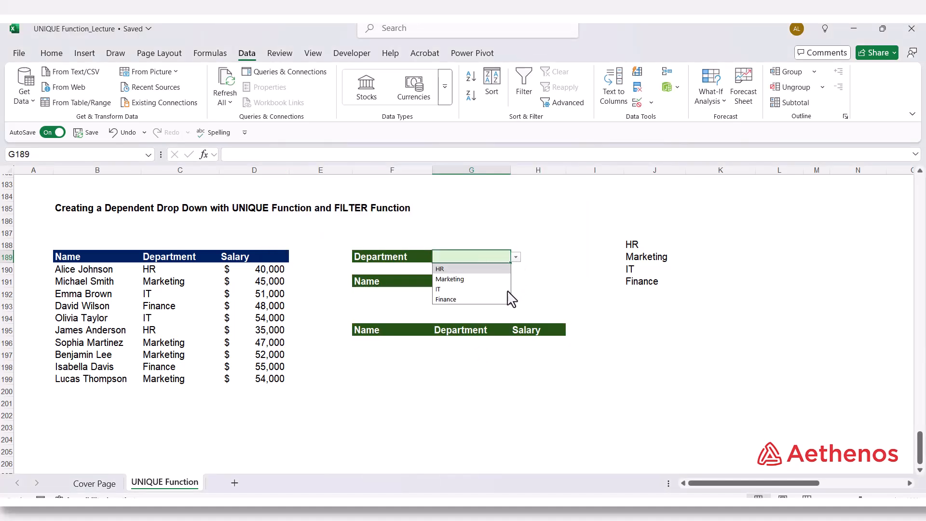
pyautogui.click(484, 269)
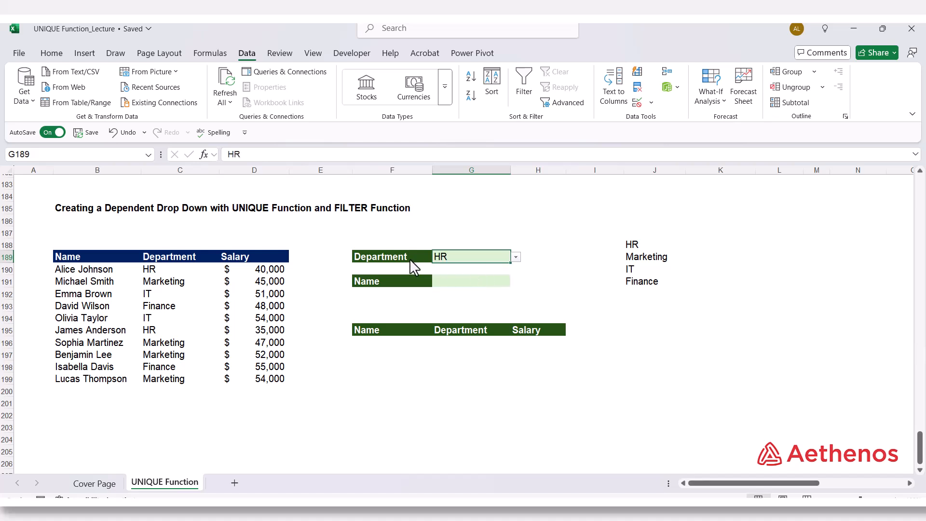
pyautogui.click(499, 281)
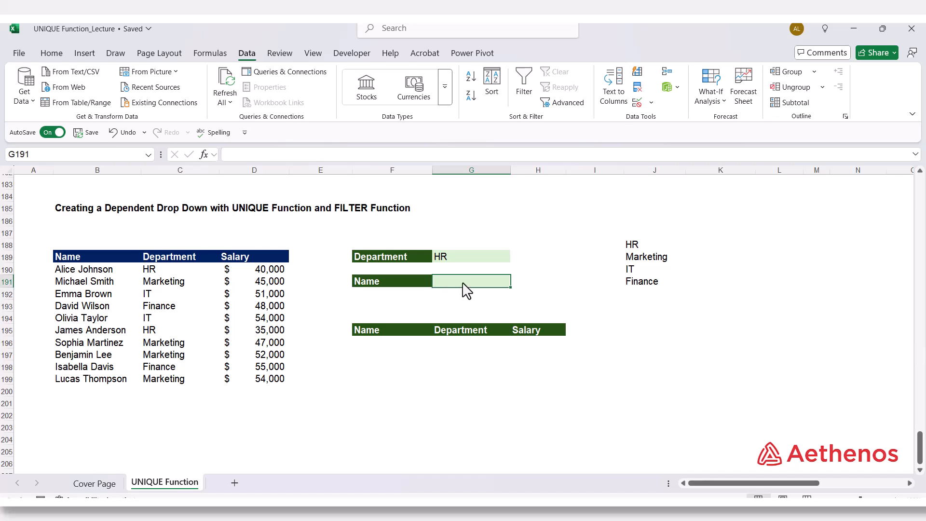
pyautogui.click(446, 260)
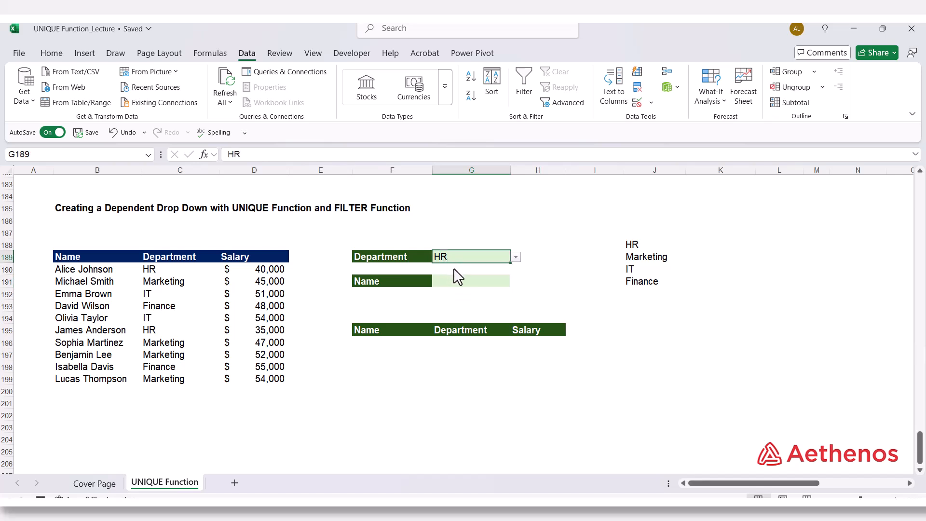
pyautogui.click(459, 282)
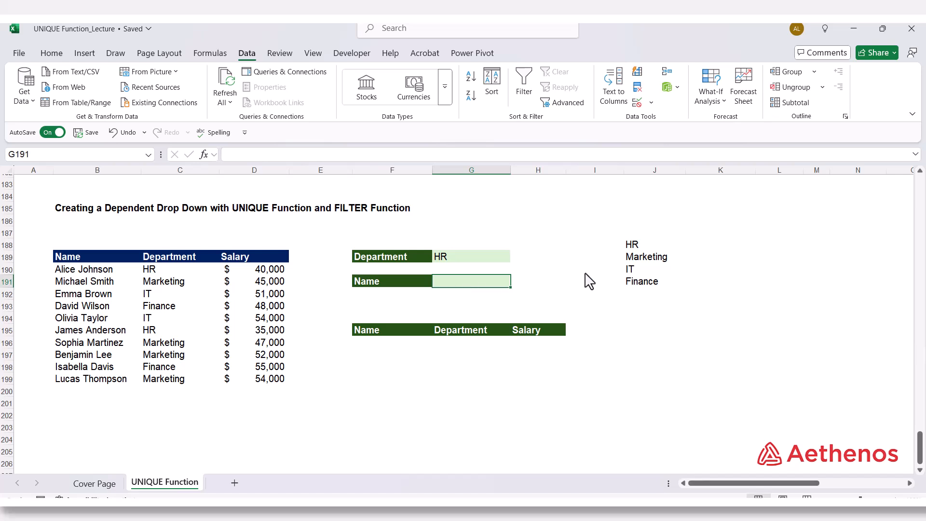
# Step: Enter =FILTER(B190:B199,C190:C199=G189) in K188 to list the names belonging to the selected department
pyautogui.click(728, 244)
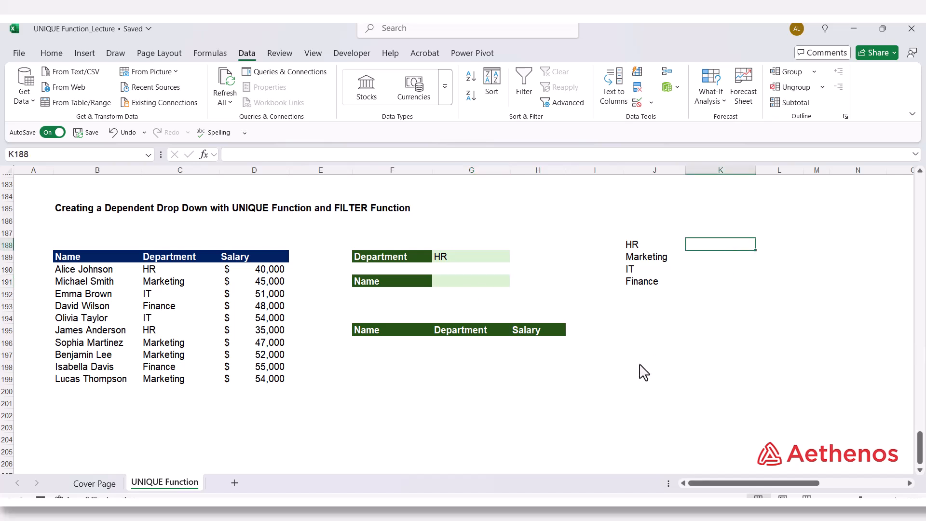
pyautogui.write('=')
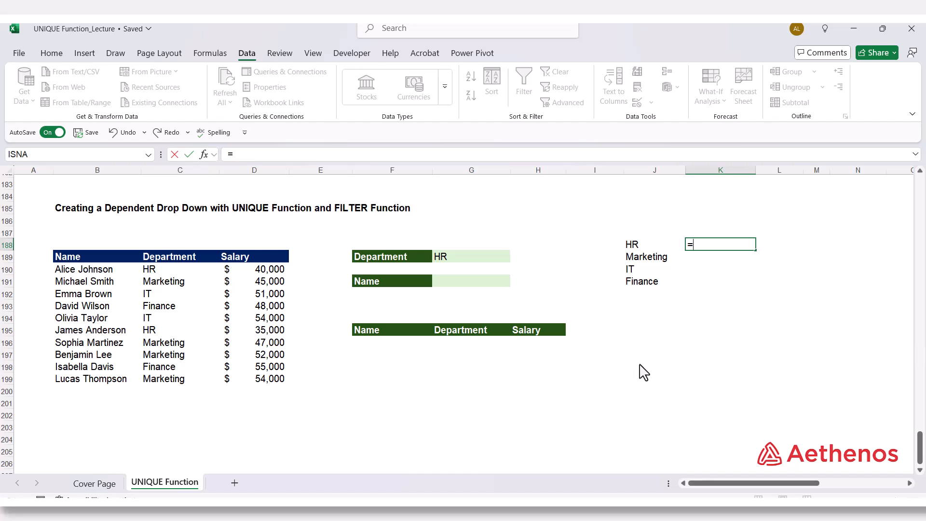
pyautogui.write('fil')
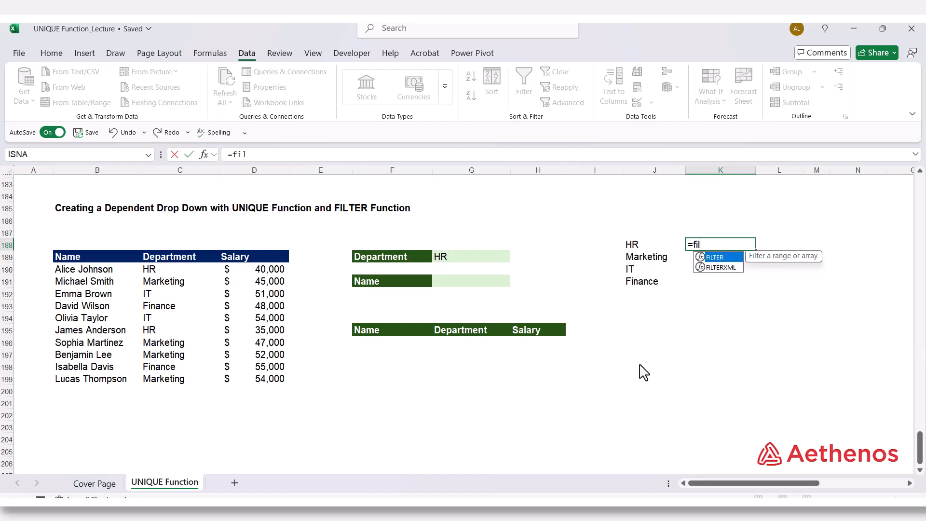
pyautogui.write('t')
pyautogui.press('Tab')
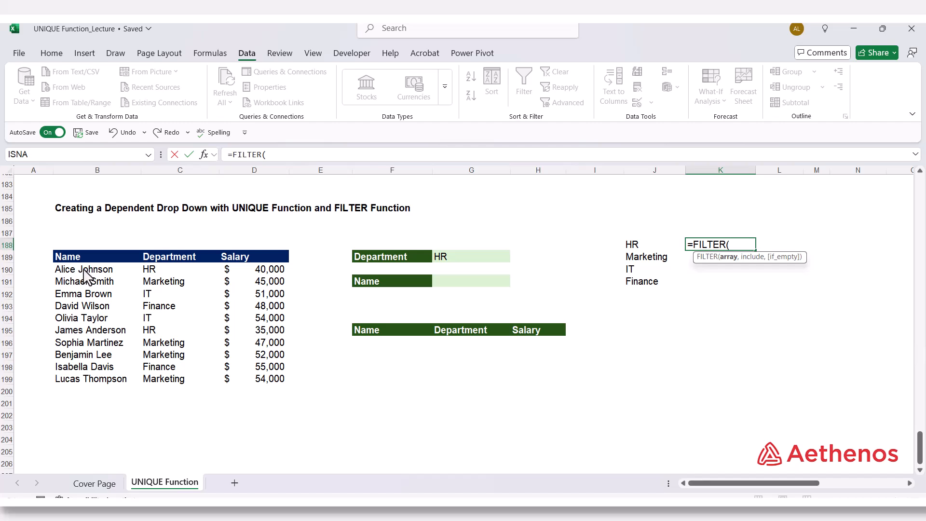
pyautogui.moveTo(84, 271); pyautogui.dragTo(100, 384)
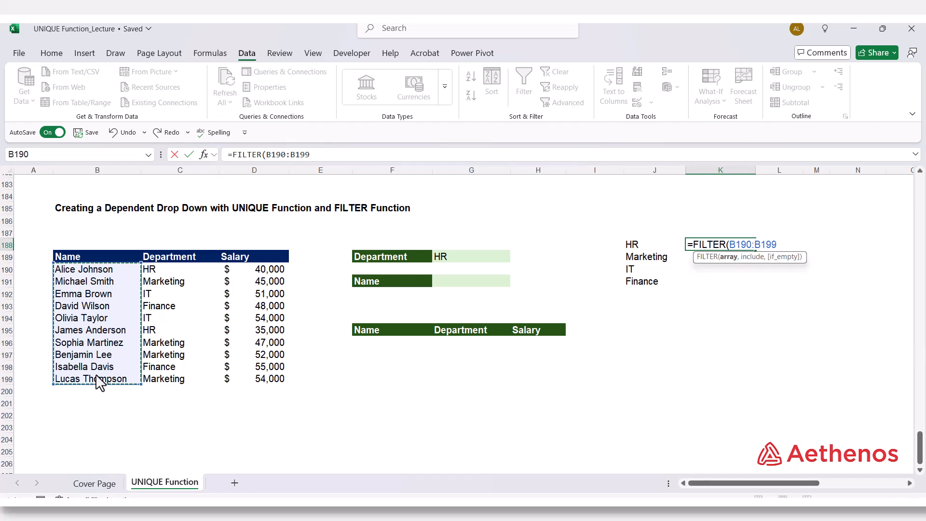
pyautogui.write(',')
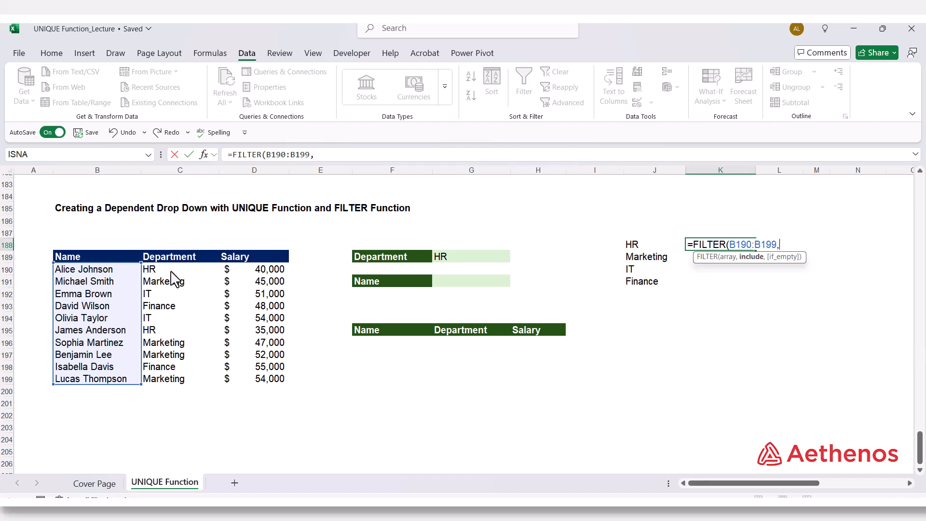
pyautogui.moveTo(173, 270); pyautogui.dragTo(172, 377)
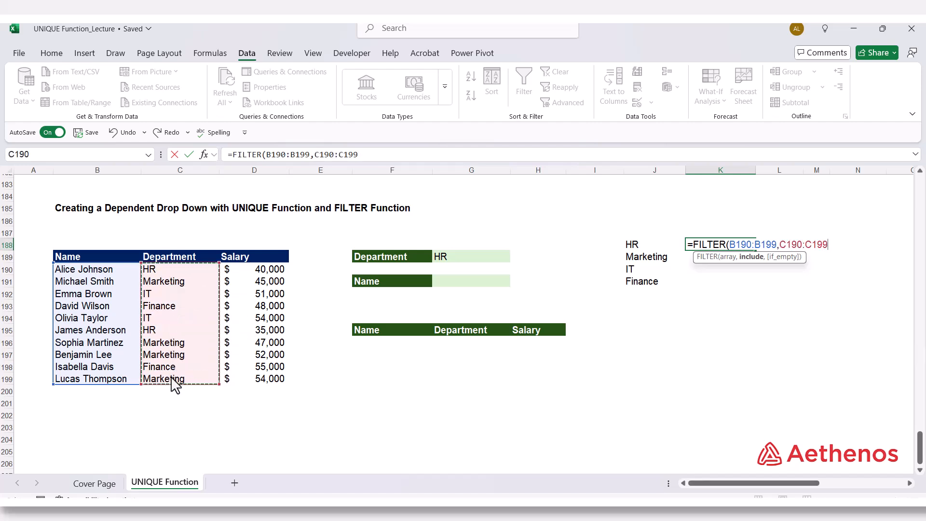
pyautogui.write('=')
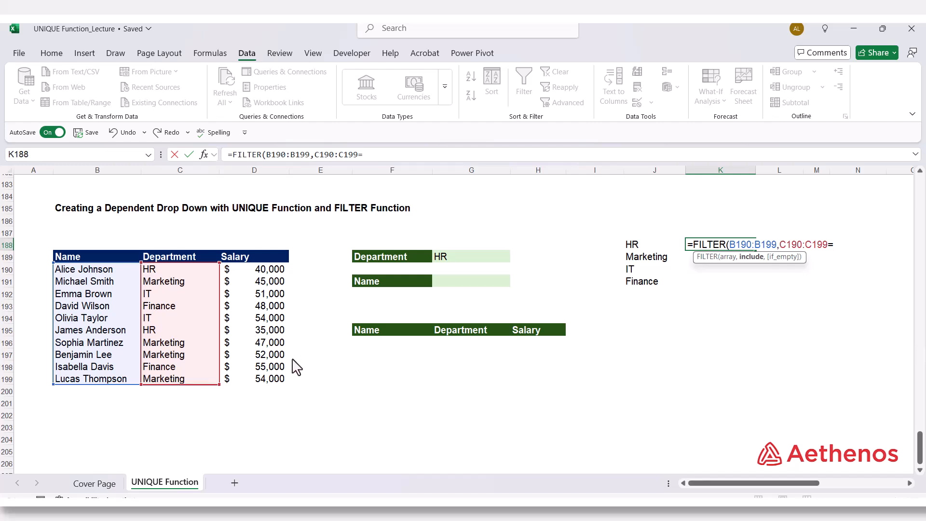
pyautogui.click(470, 260)
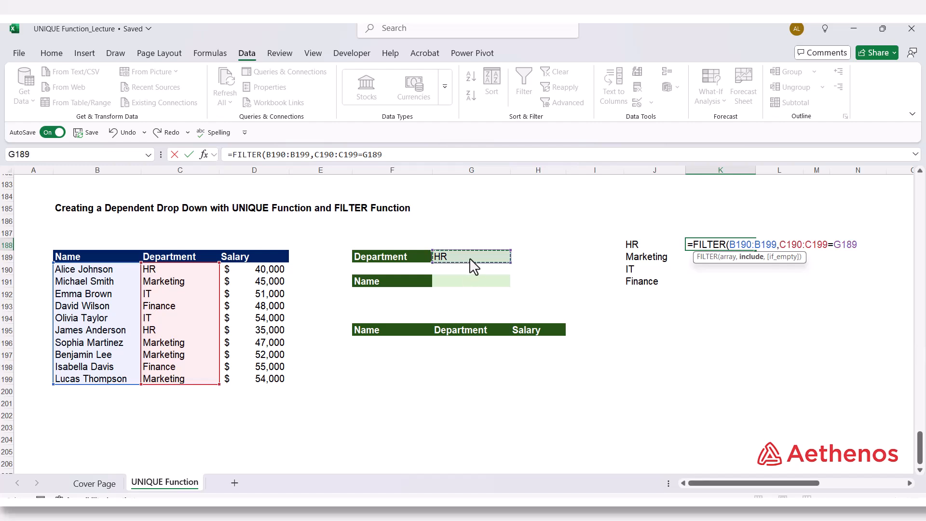
pyautogui.write(')')
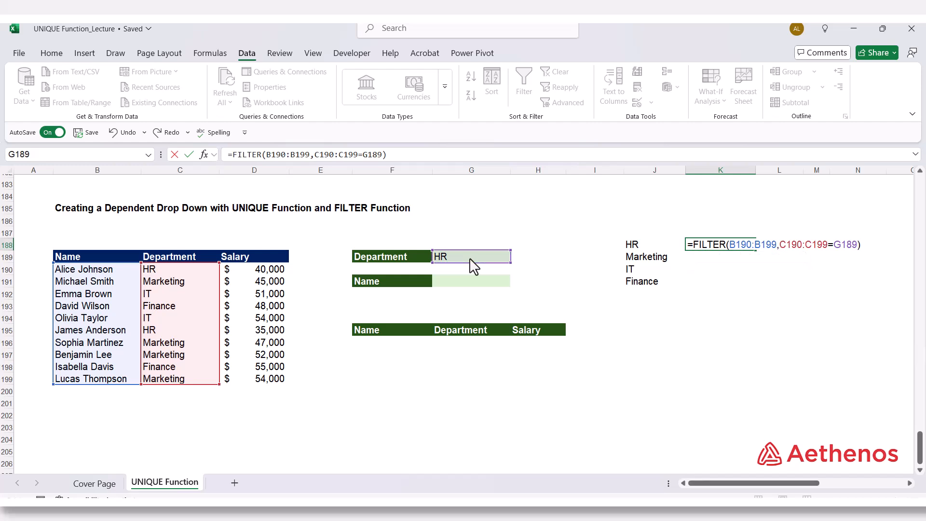
pyautogui.press('Return')
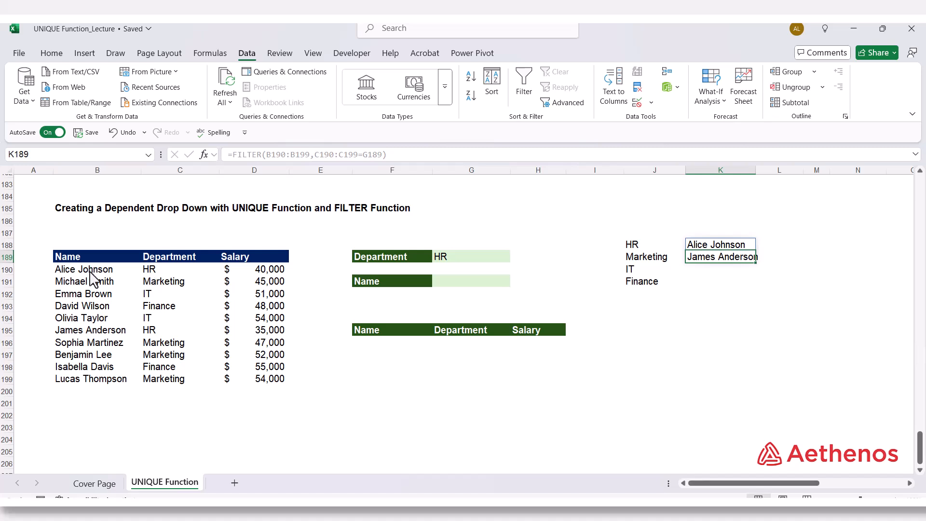
# Step: Choose IT from the Department drop-down in G189 and compare the filtered names in column K with the source table
pyautogui.click(458, 260)
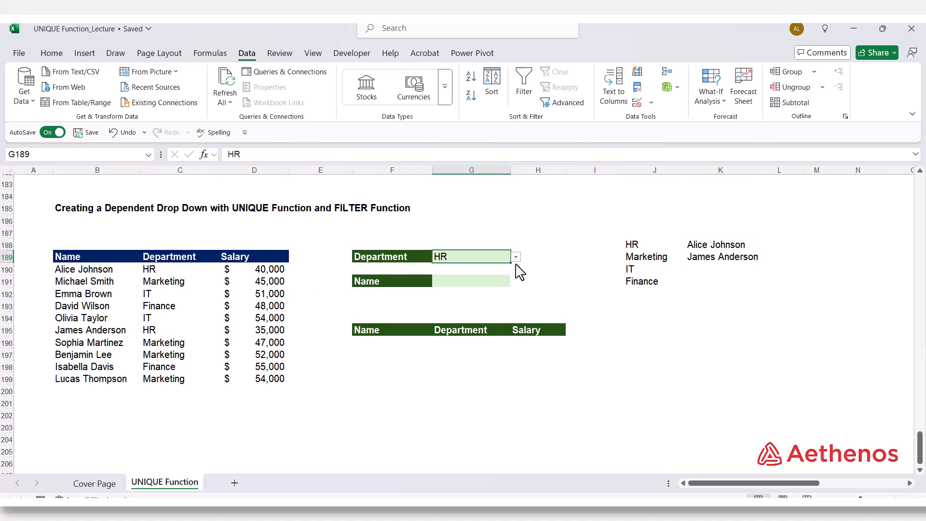
pyautogui.click(516, 257)
pyautogui.click(485, 290)
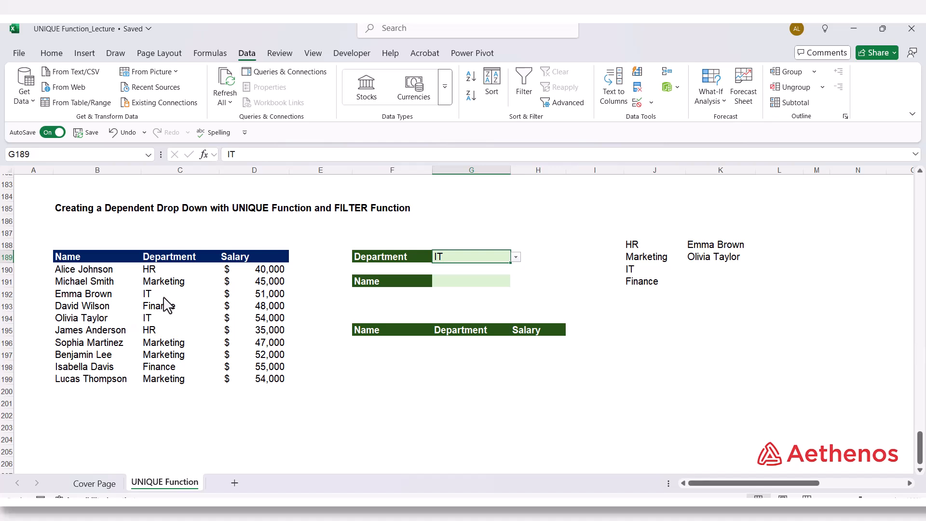
pyautogui.click(95, 323)
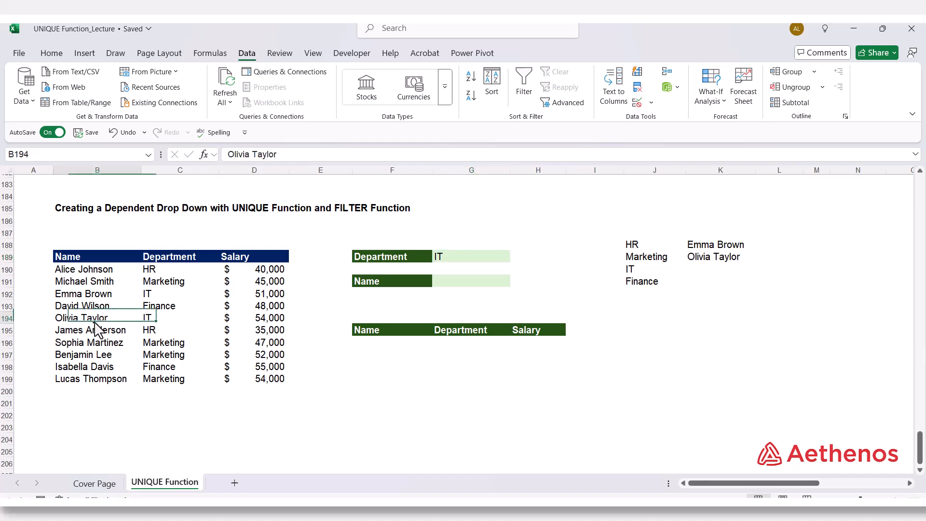
pyautogui.click(721, 248)
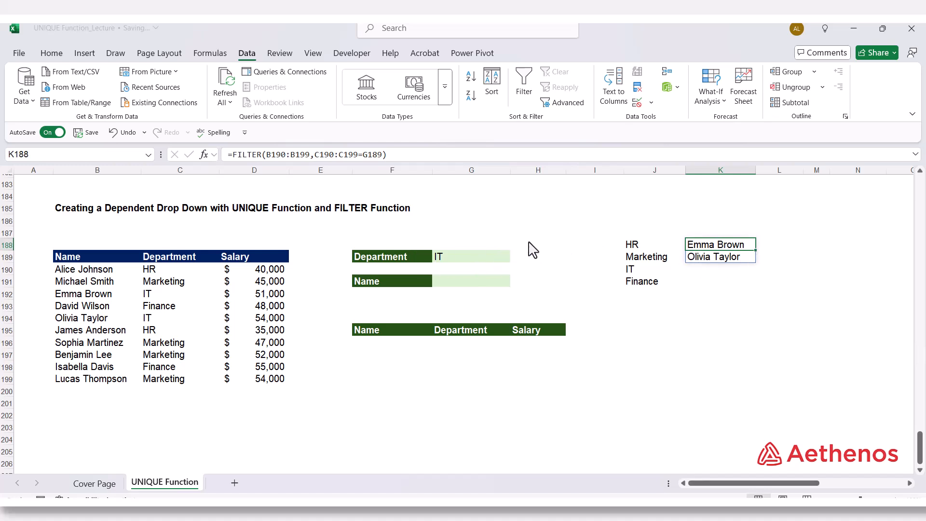
pyautogui.click(470, 265)
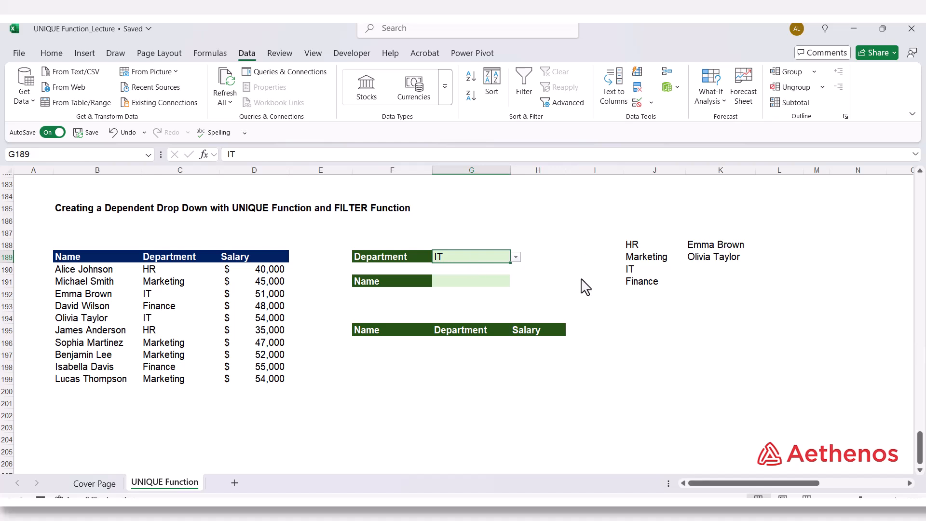
# Step: Apply data validation to the Name input cell G191, allowing a List sourced from the spilled names range =$K$188#
pyautogui.click(586, 284)
pyautogui.click(471, 281)
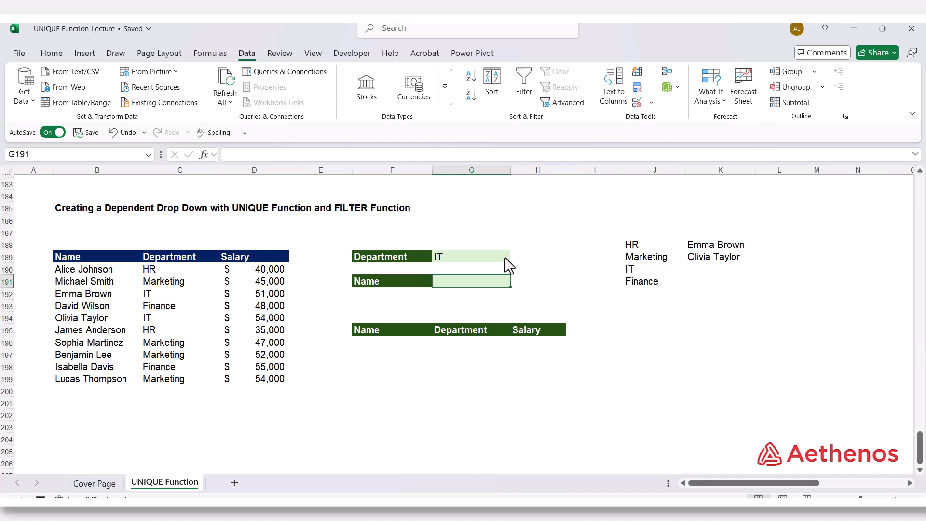
pyautogui.click(653, 102)
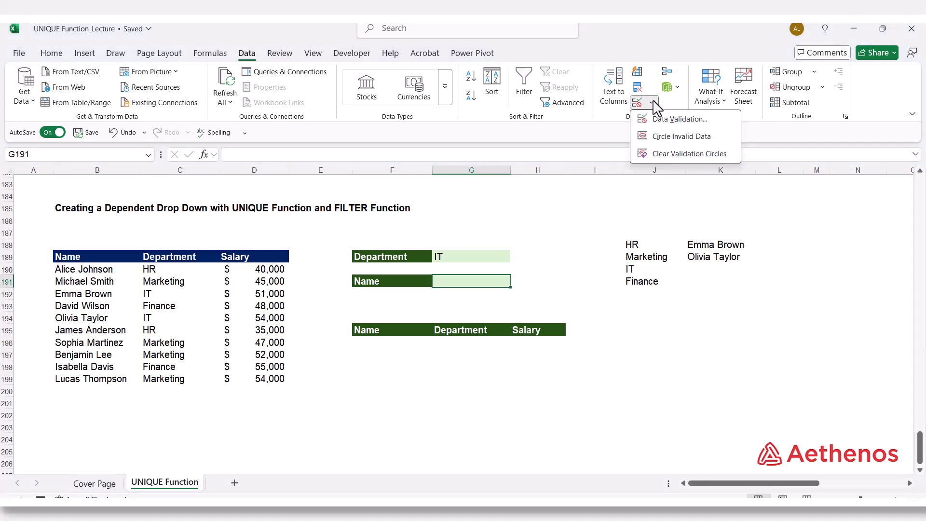
pyautogui.click(661, 125)
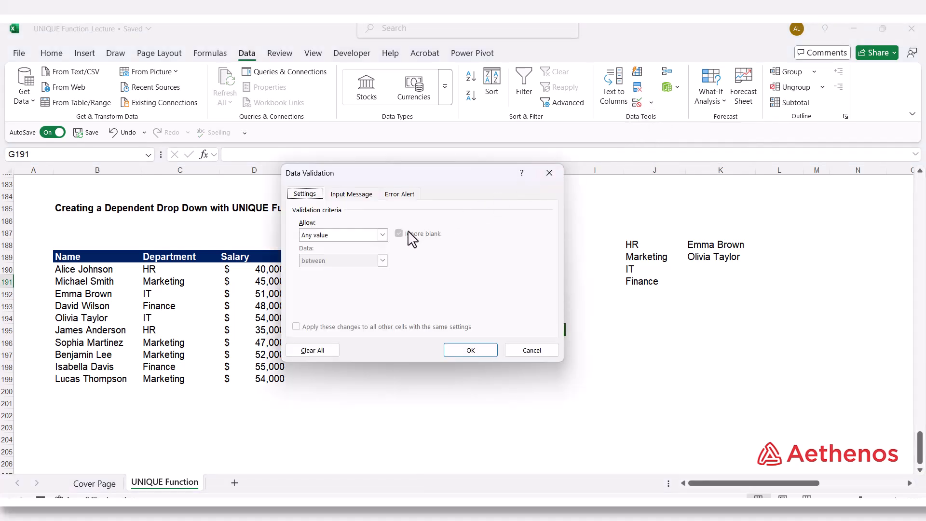
pyautogui.click(381, 237)
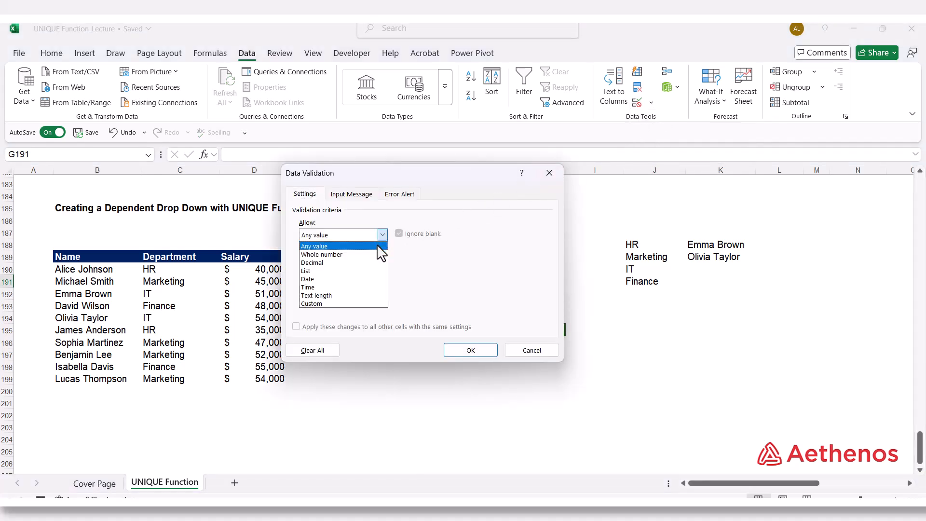
pyautogui.click(357, 271)
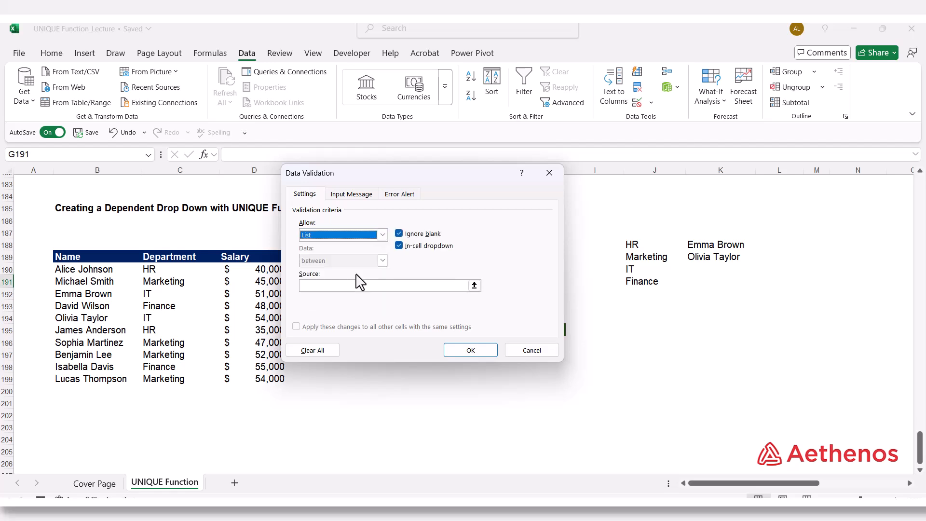
pyautogui.click(474, 286)
pyautogui.click(708, 249)
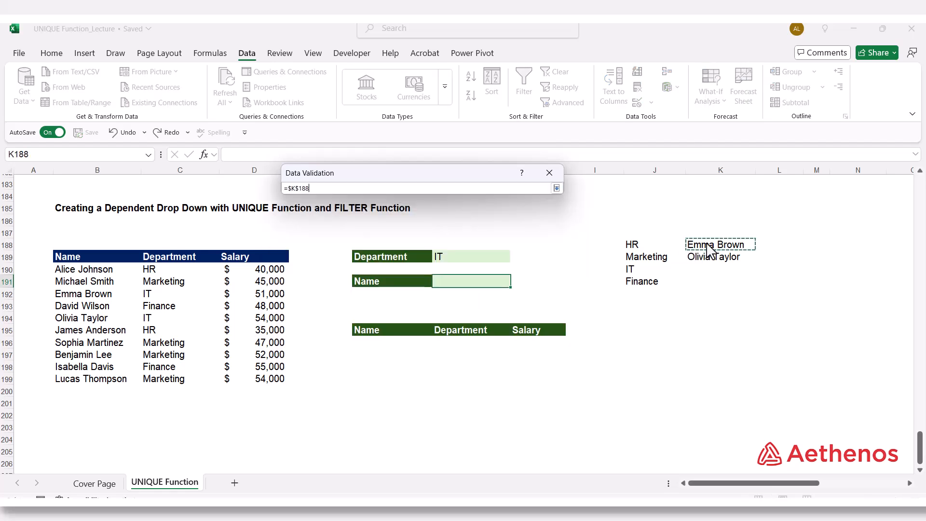
pyautogui.click(557, 189)
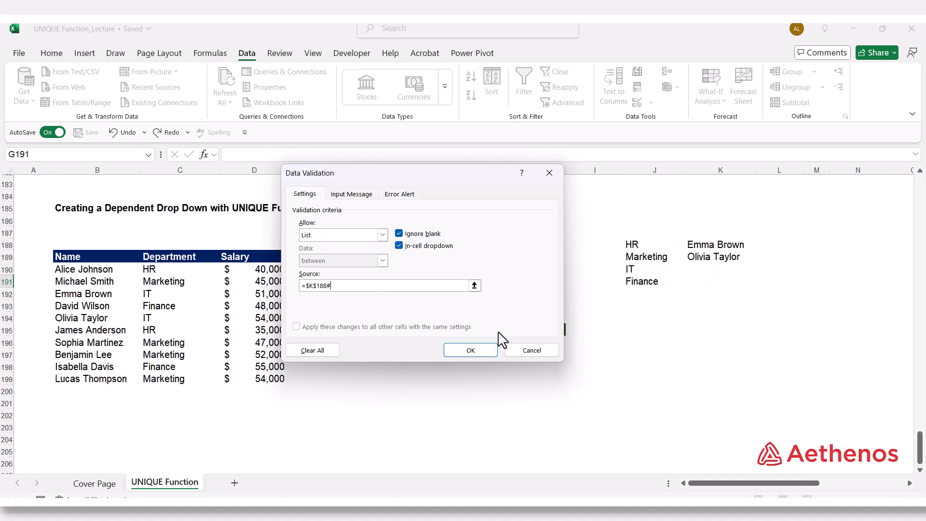
pyautogui.click(472, 347)
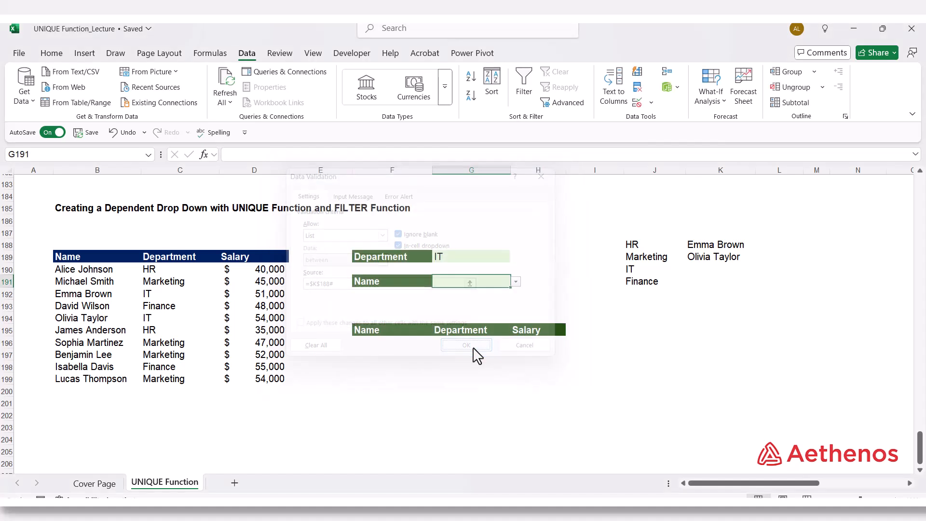
# Step: Pick the first IT employee from the Name drop-down in G191, and switch the Department in G189 to HR
pyautogui.click(516, 282)
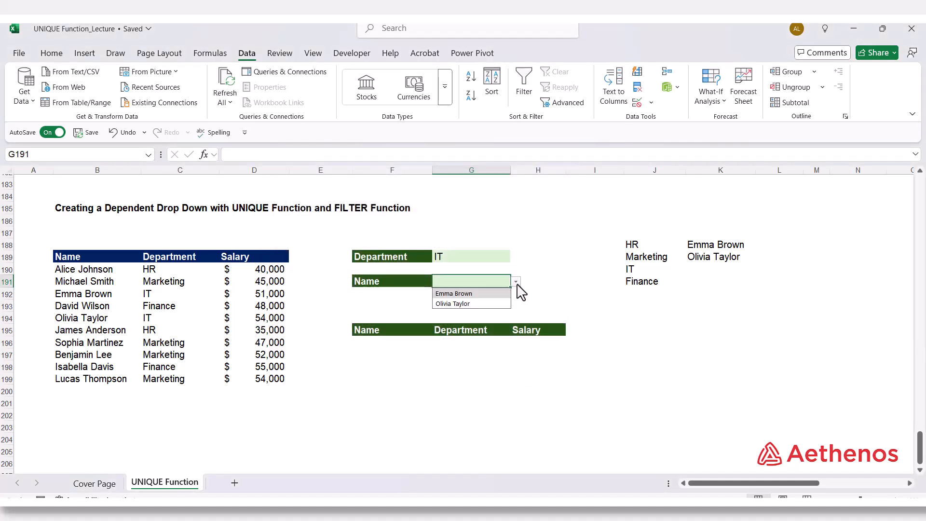
pyautogui.click(464, 294)
pyautogui.click(472, 257)
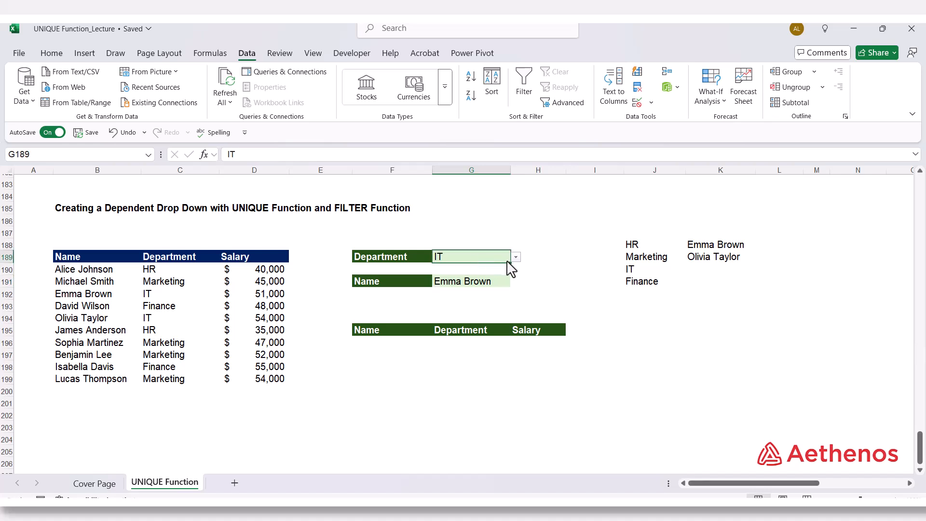
pyautogui.click(516, 257)
pyautogui.click(480, 271)
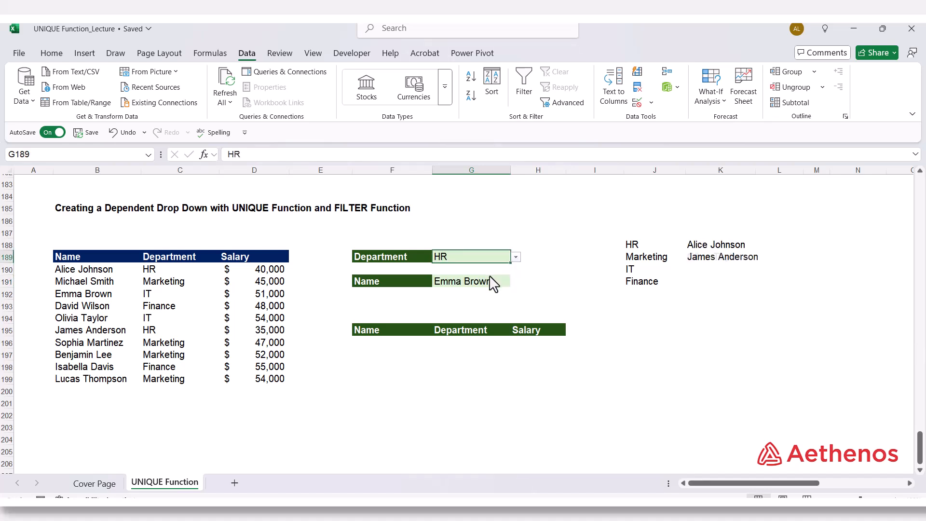
# Step: Check the HR choices in the Name drop-down of G191 and set the cell to the first HR employee
pyautogui.click(502, 286)
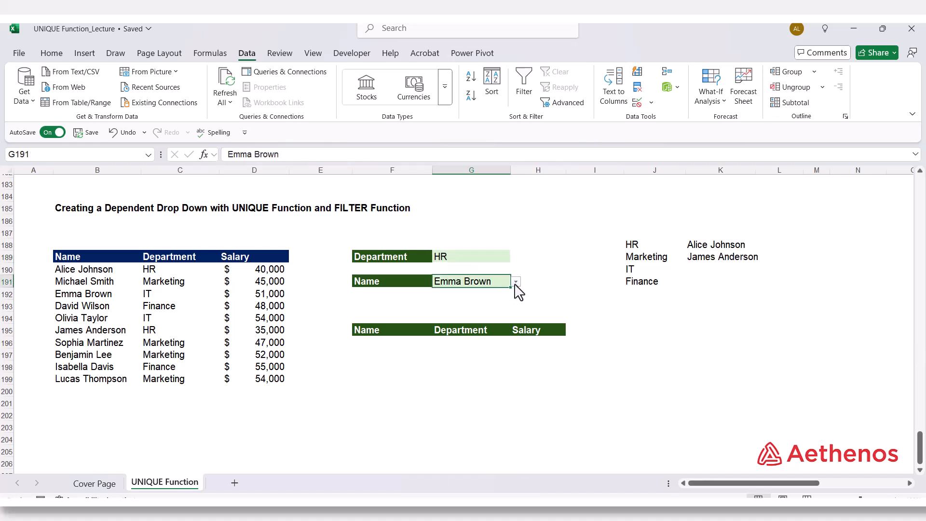
pyautogui.click(516, 282)
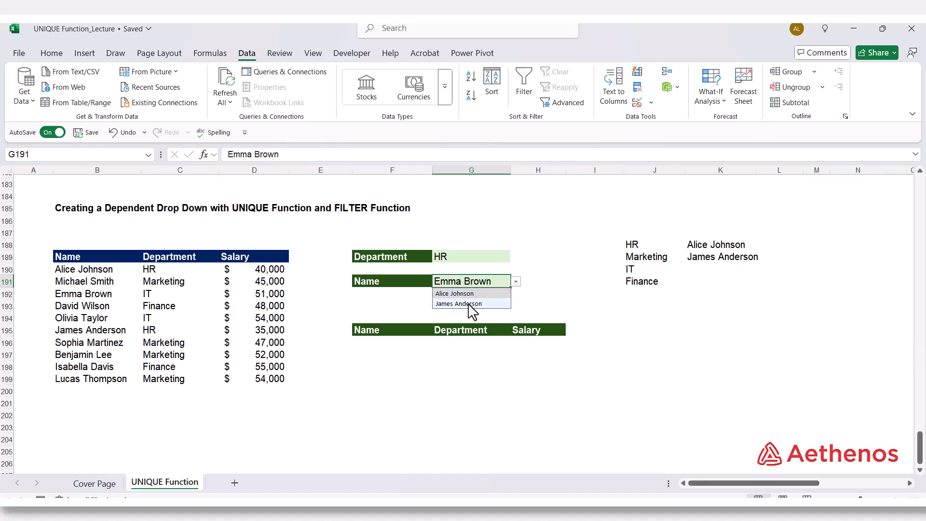
pyautogui.click(541, 259)
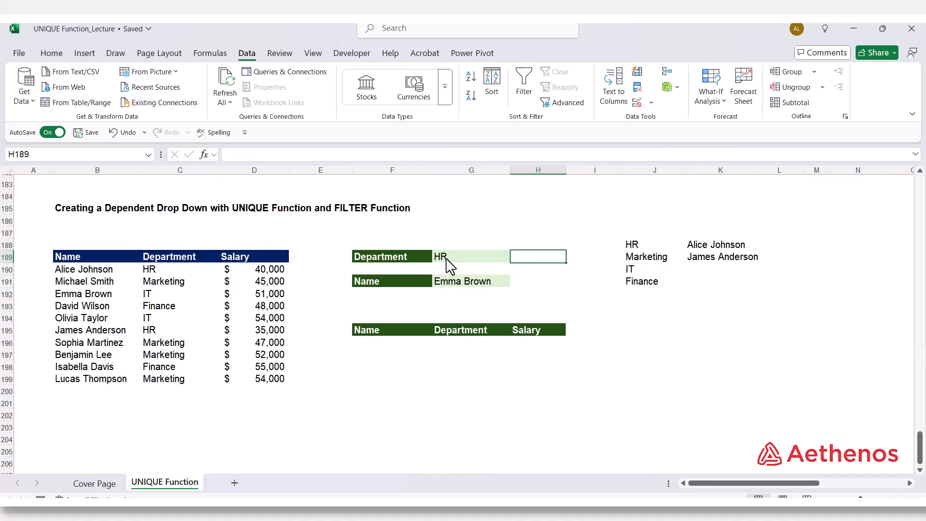
pyautogui.click(458, 288)
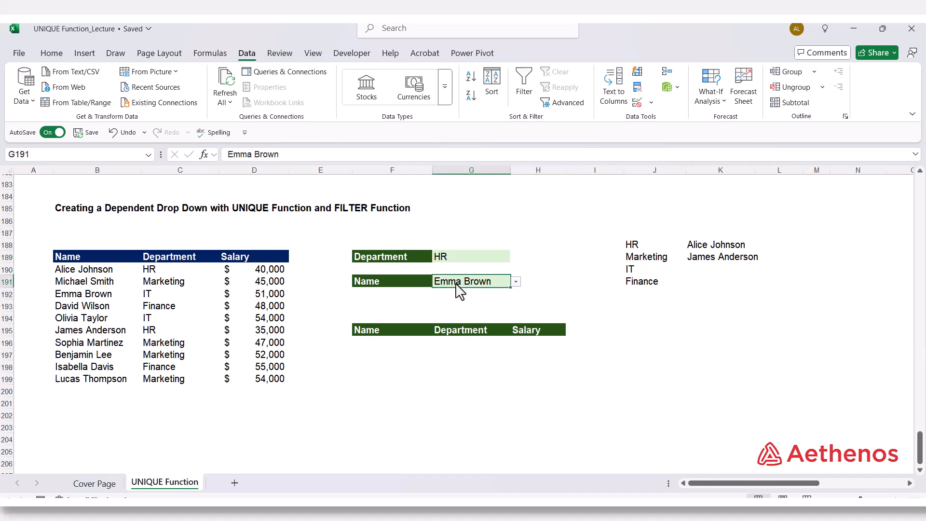
pyautogui.click(467, 263)
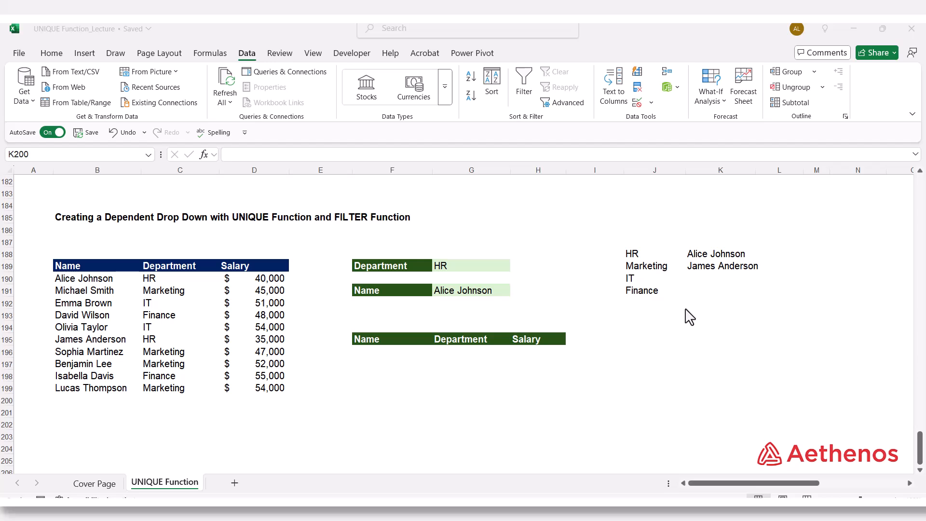
# Step: Start a FILTER formula in F196, below the Name header of the results table, with B190:D199 as the array
pyautogui.click(381, 360)
pyautogui.click(385, 361)
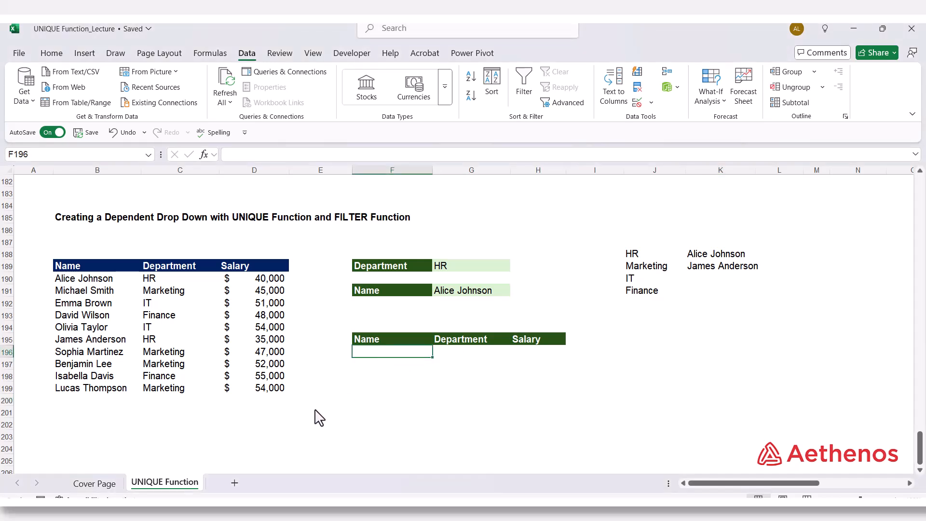
pyautogui.write('=')
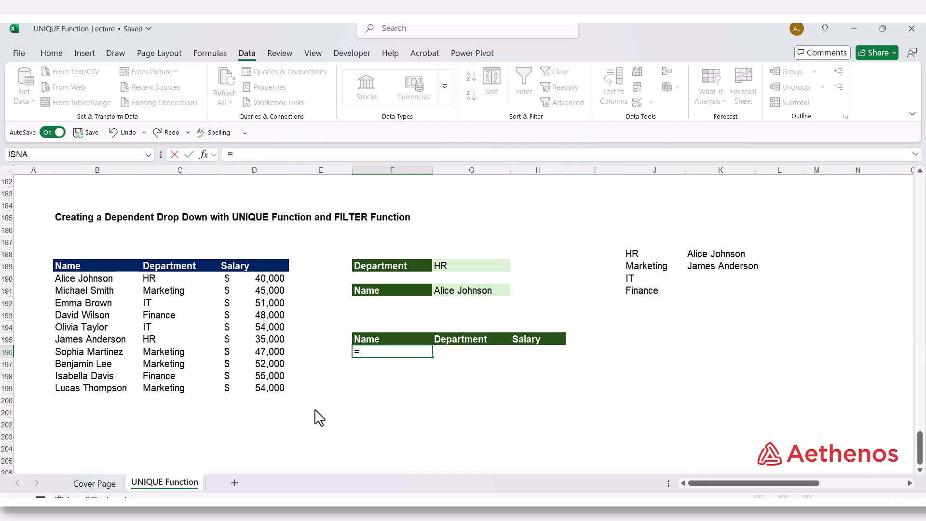
pyautogui.write('fil')
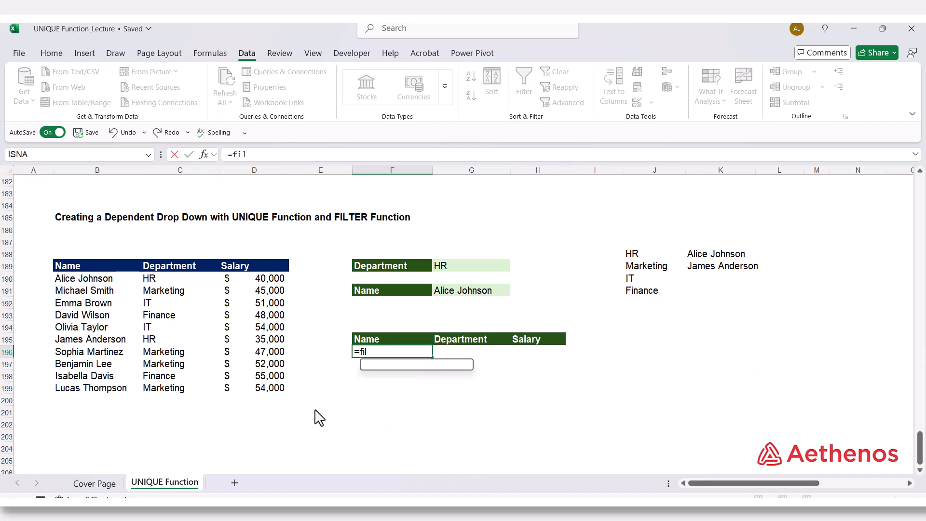
pyautogui.press('Tab')
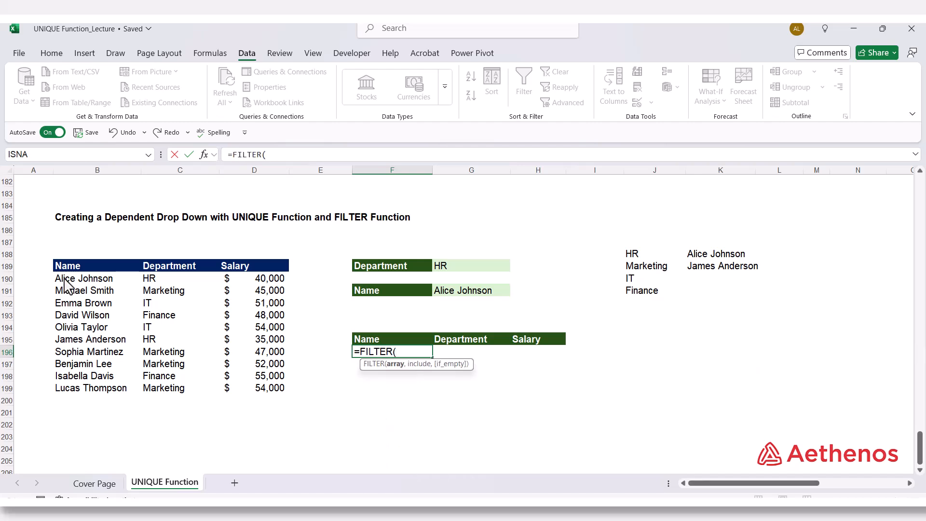
pyautogui.moveTo(65, 282); pyautogui.dragTo(257, 393)
pyautogui.write(',')
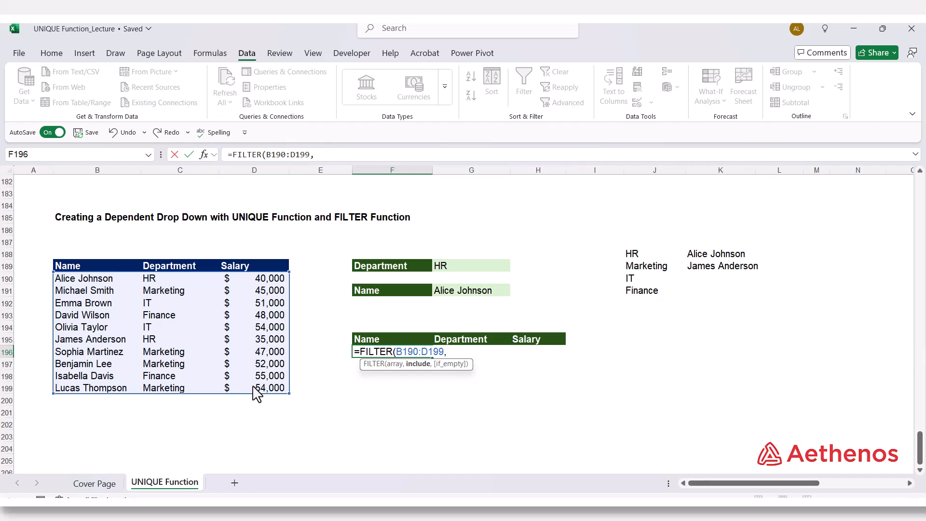
# Step: Add the parenthesised department condition (C190:C199=G189) as the formula's include argument
pyautogui.write('(')
pyautogui.moveTo(168, 283); pyautogui.dragTo(173, 387)
pyautogui.write('=')
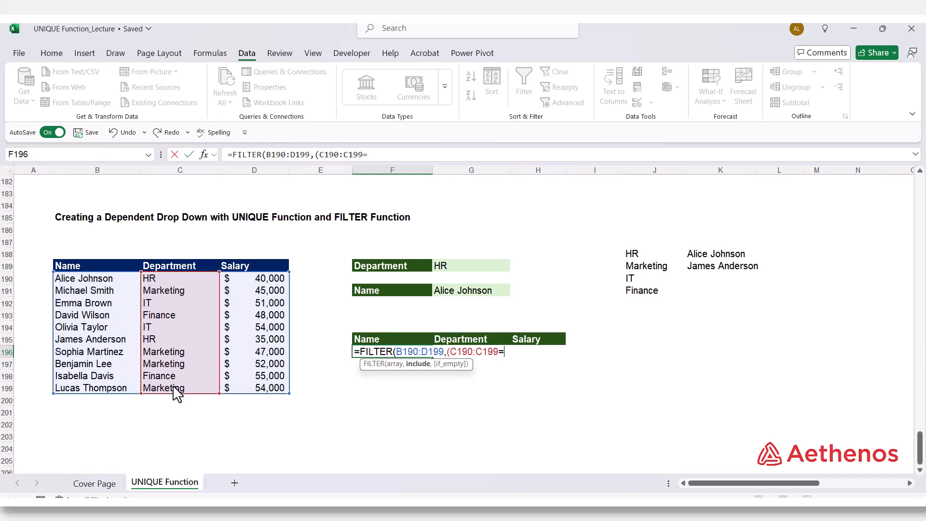
pyautogui.click(459, 272)
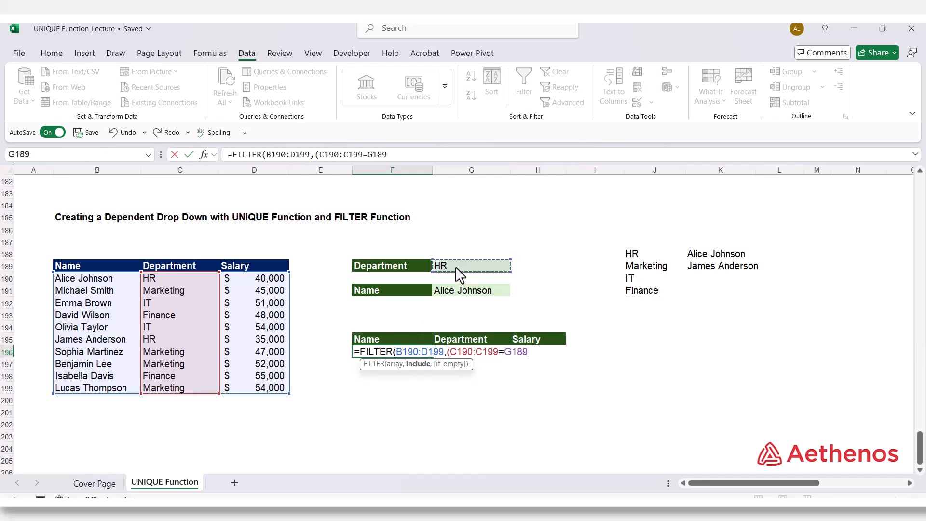
pyautogui.write(')')
# Step: Multiply the department condition by a name condition, (B190:B199=G191), so both criteria must be met
pyautogui.write('*(')
pyautogui.moveTo(93, 282); pyautogui.dragTo(93, 399)
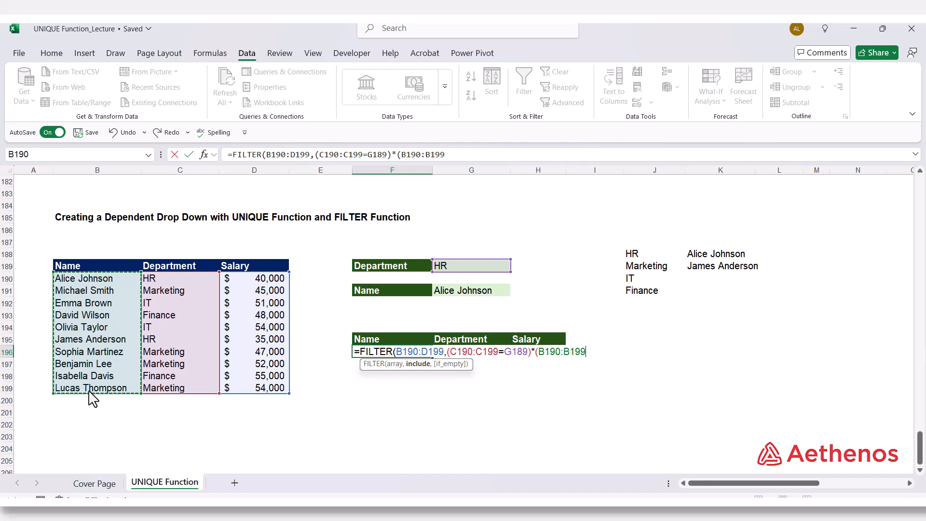
pyautogui.write('-')
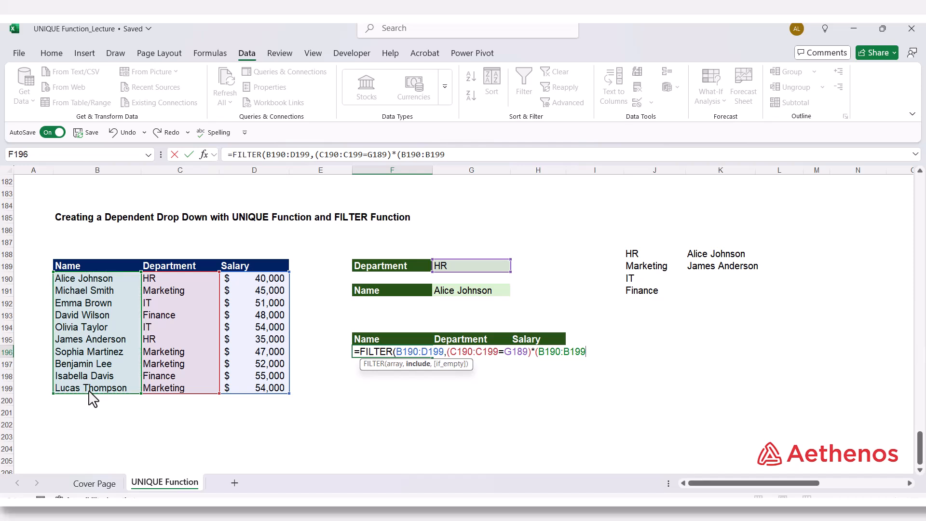
pyautogui.write('=')
pyautogui.click(483, 301)
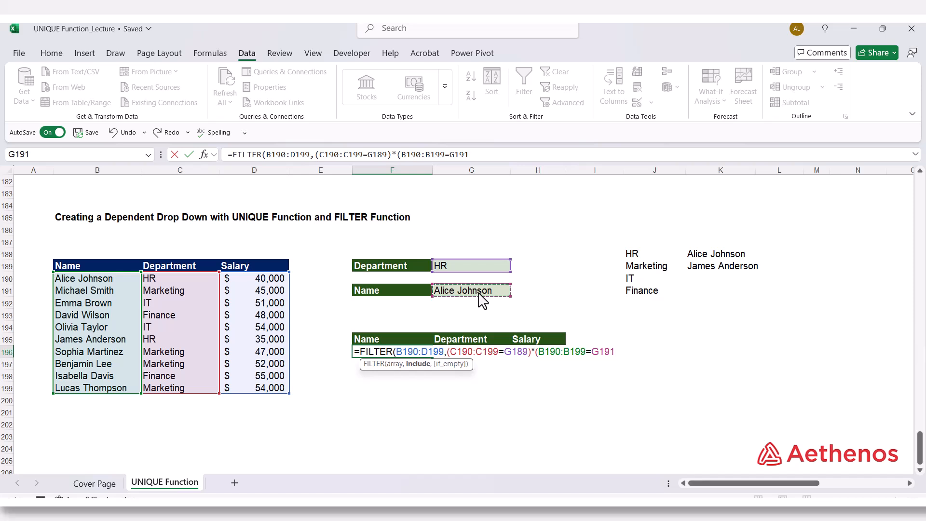
pyautogui.write(')')
# Step: Set the formula's if_empty argument to "No Record" and enter the completed FILTER formula in F196
pyautogui.write(',"No R')
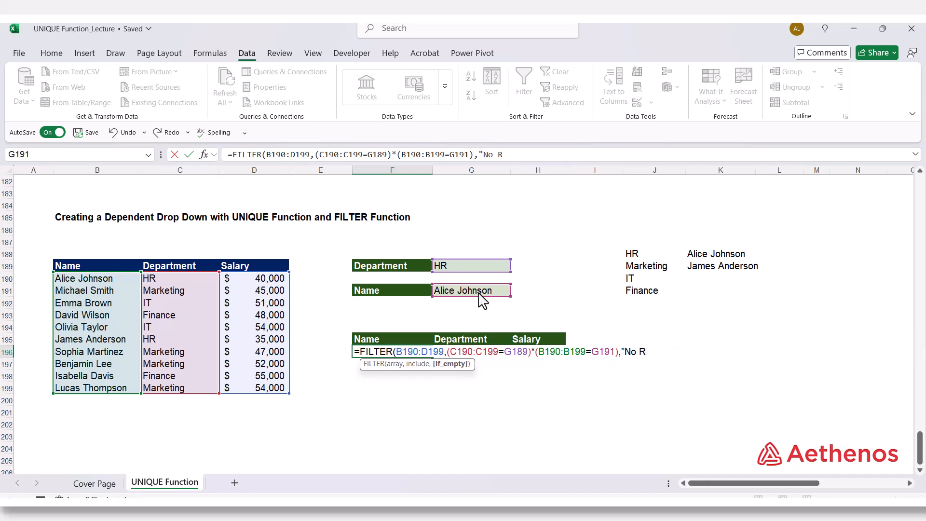
pyautogui.write('ecord")')
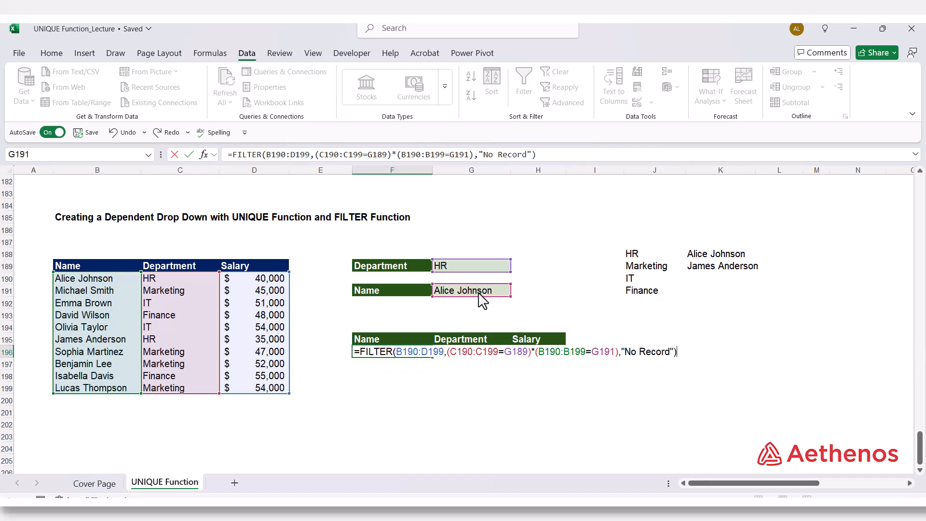
pyautogui.press('Return')
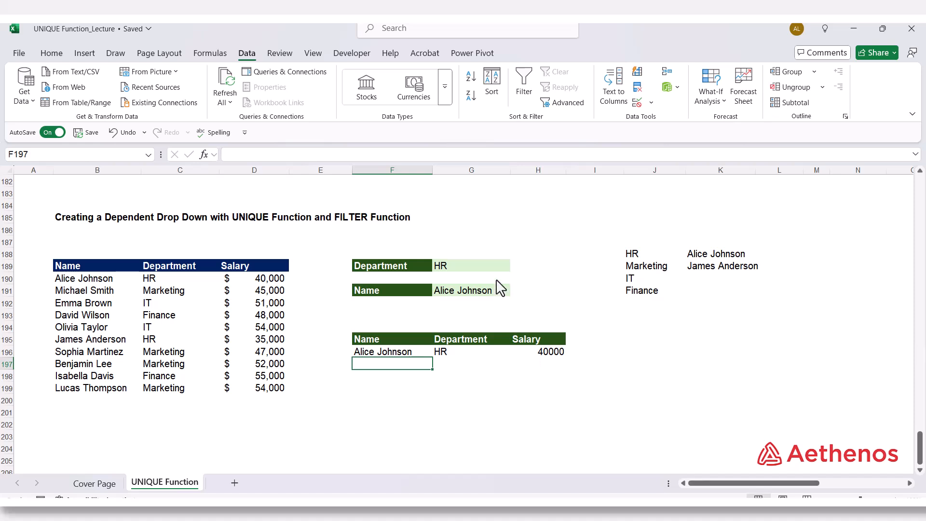
# Step: Change the Department selection in G189 to IT
pyautogui.click(486, 267)
pyautogui.click(516, 266)
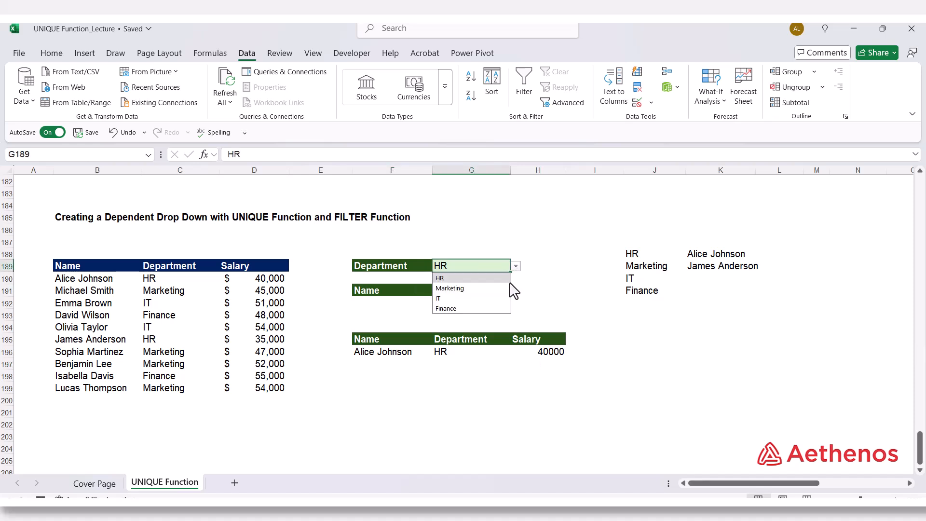
pyautogui.click(479, 298)
# Step: Choose the first IT employee from the Name drop-down in G191, and move the selection to an empty cell
pyautogui.click(497, 292)
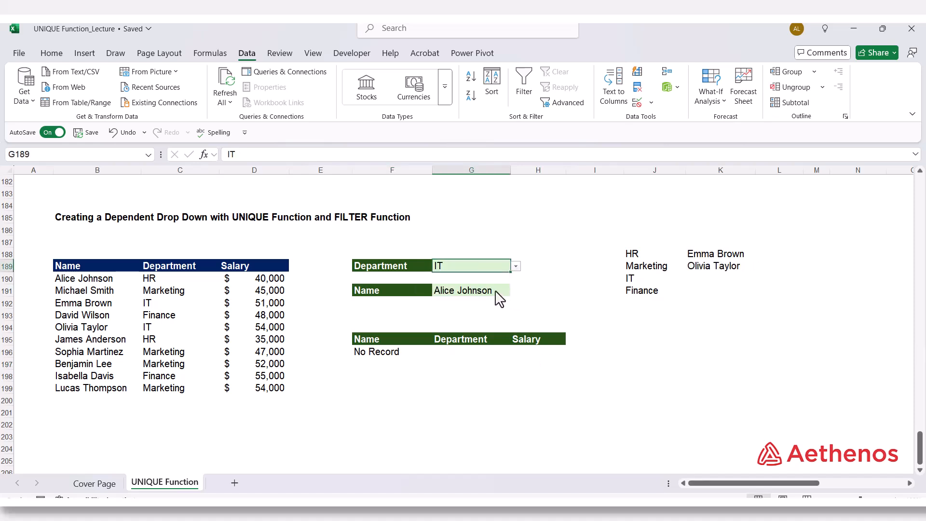
pyautogui.click(525, 300)
pyautogui.click(499, 299)
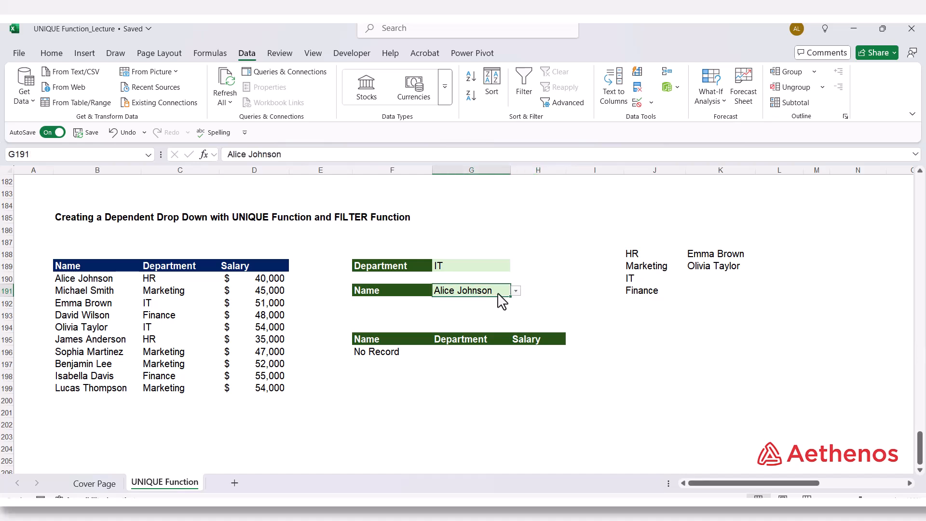
pyautogui.click(514, 292)
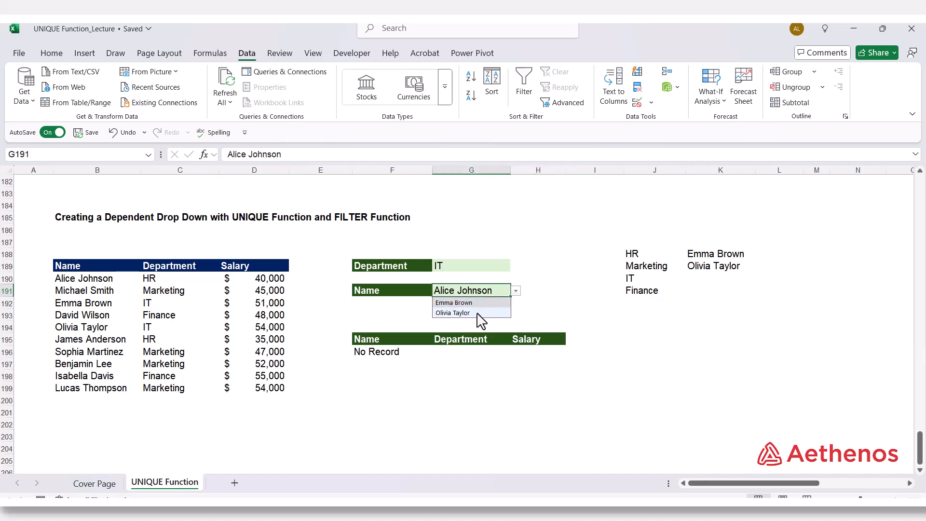
pyautogui.click(480, 303)
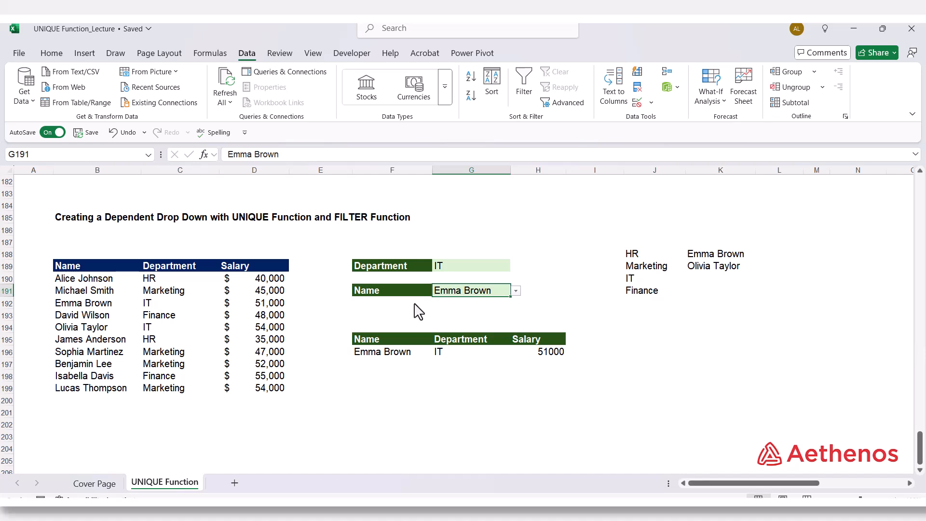
pyautogui.click(665, 381)
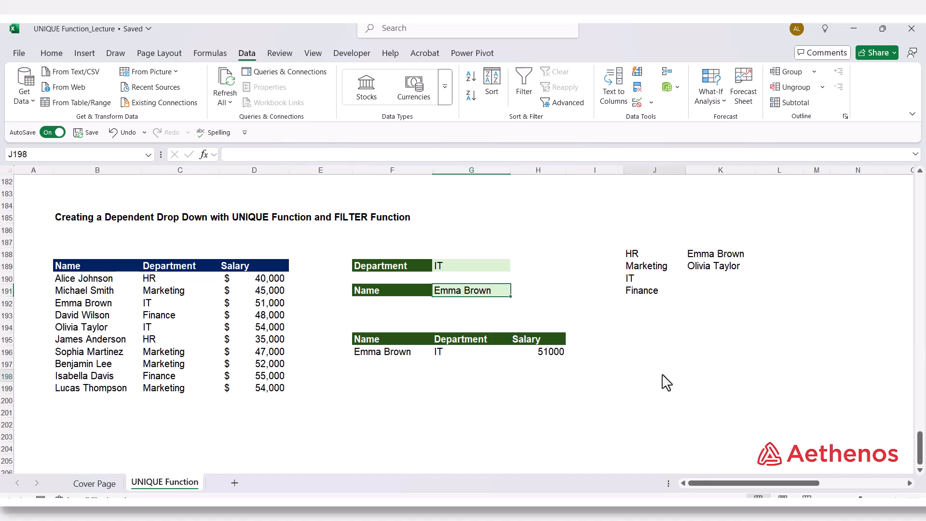